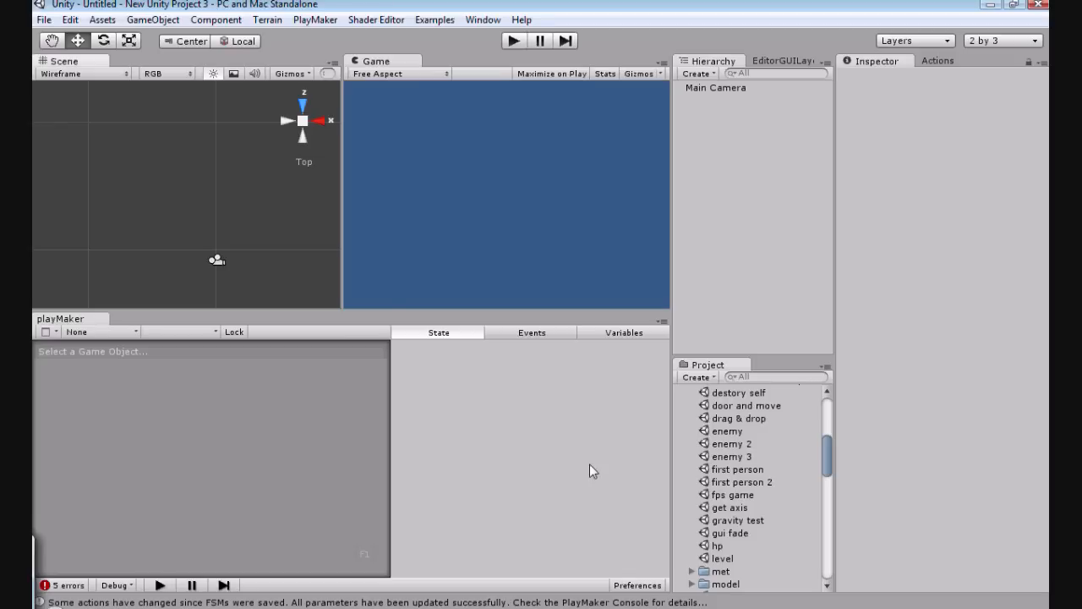
Step: Expand the Models/Weapon/Grenades_low folder among the project assets
drag(830, 451, 822, 407)
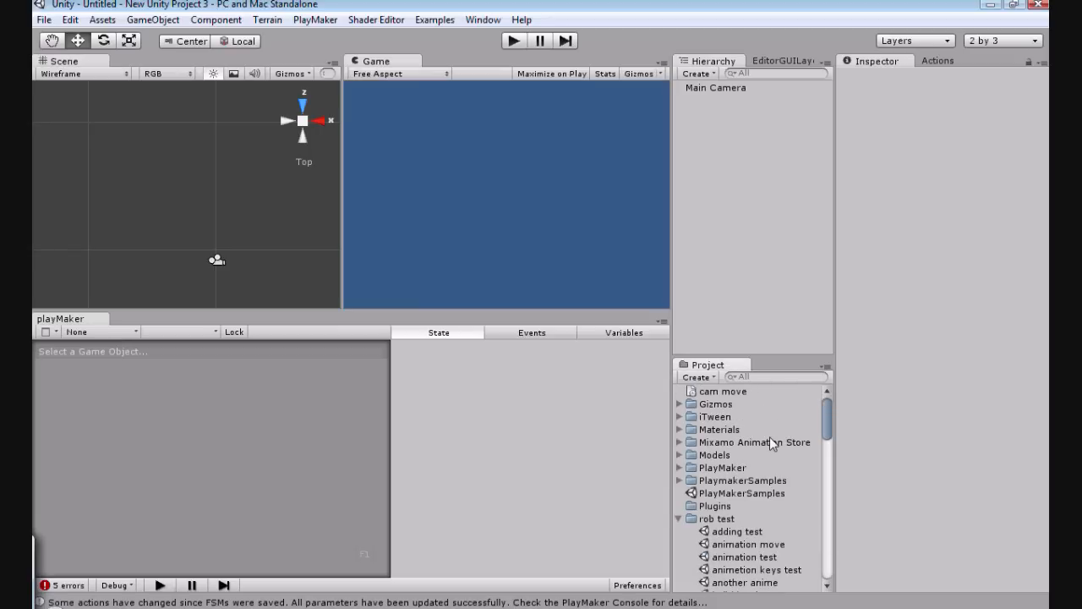
click(680, 430)
click(680, 431)
mouse_move(826, 425)
mouse_down()
mouse_move(822, 439)
mouse_move(822, 420)
mouse_up()
click(680, 455)
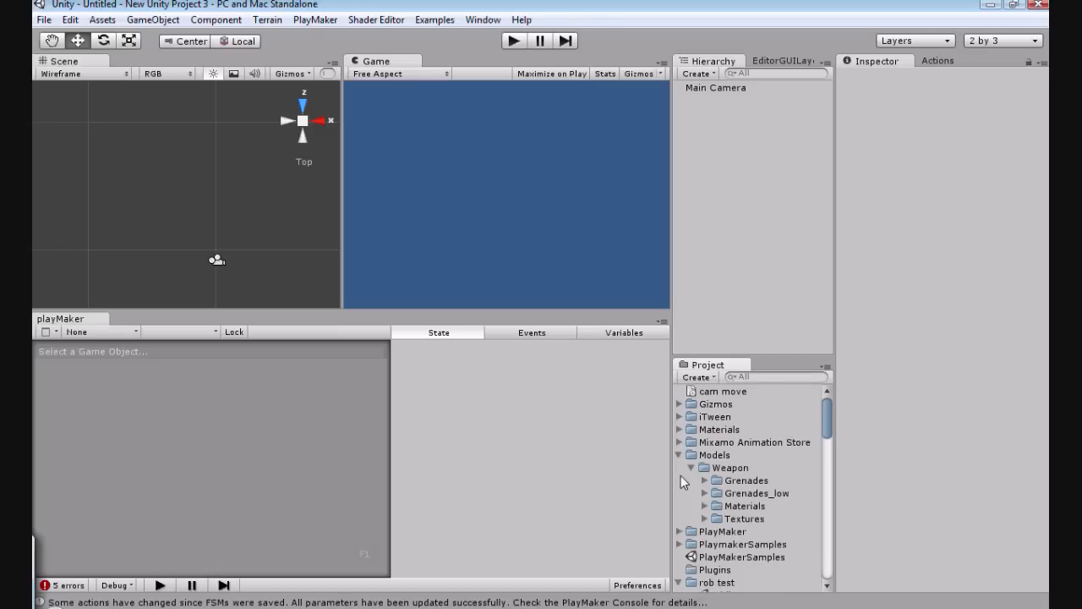
click(704, 493)
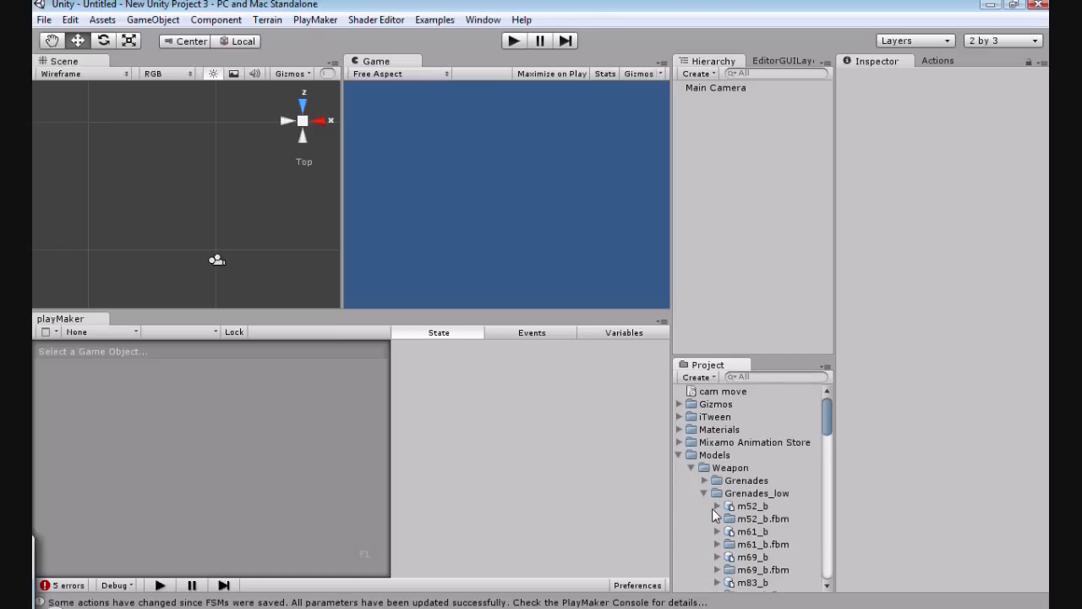
Step: Preview the low-poly grenade models one after another, from m52_b through mk2_lb, to compare their shapes
click(713, 508)
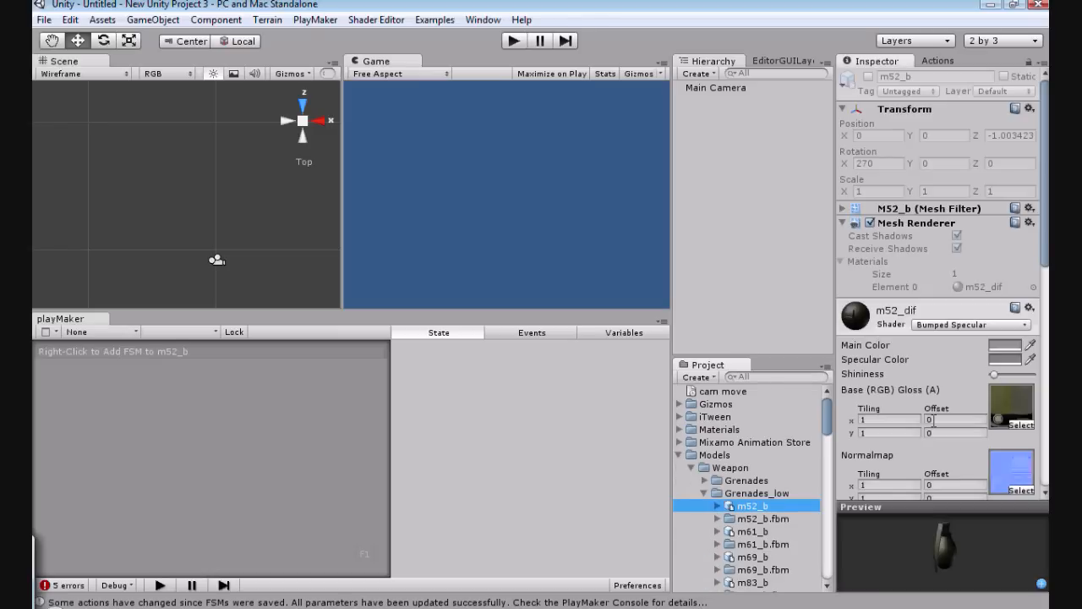
scroll(934, 421, down, 3)
click(772, 531)
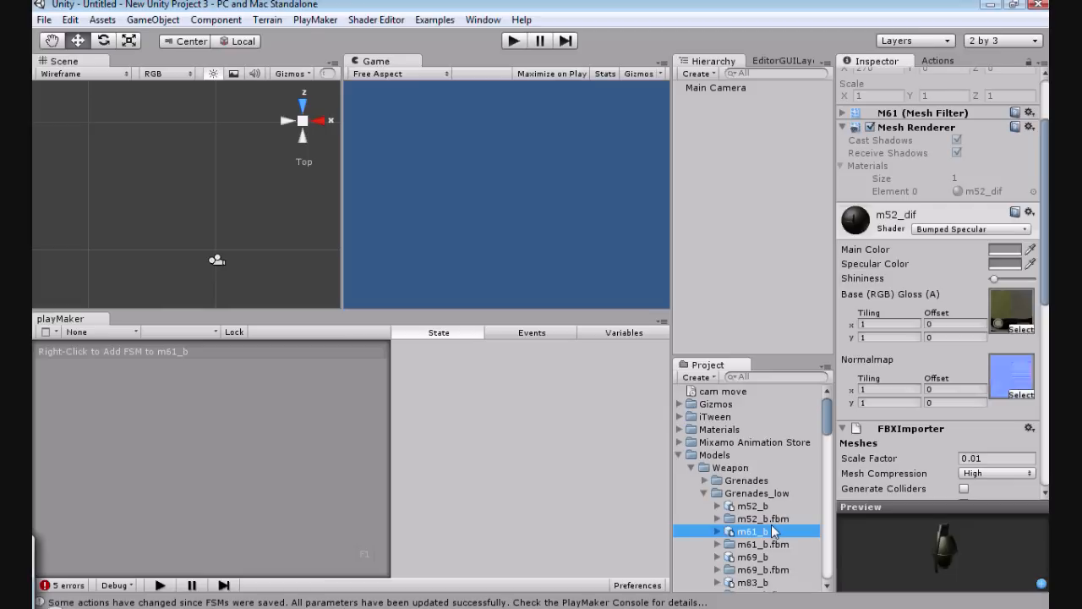
click(740, 557)
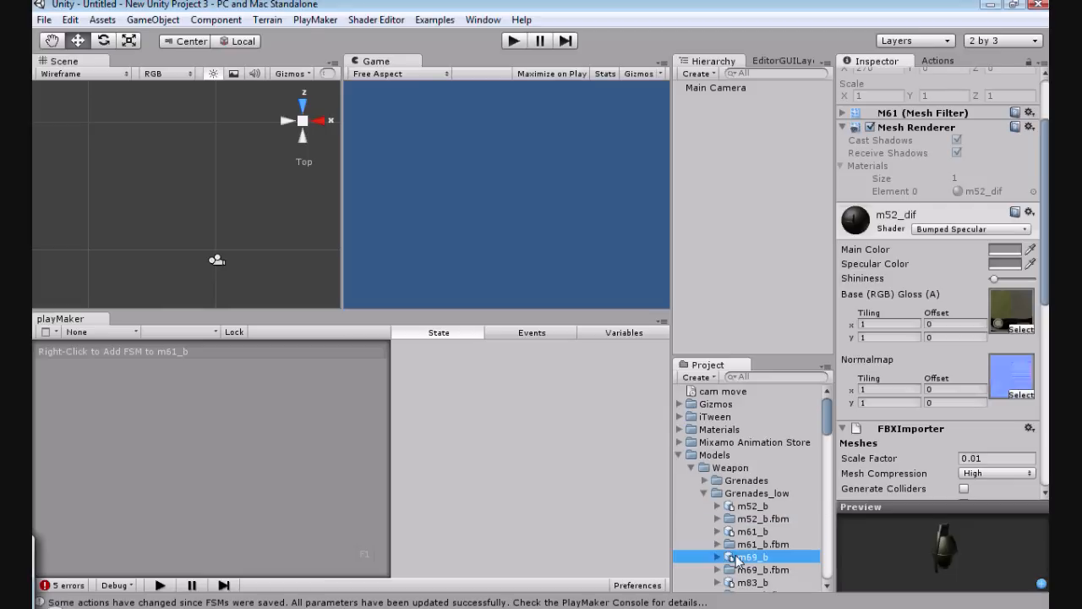
drag(825, 431, 822, 452)
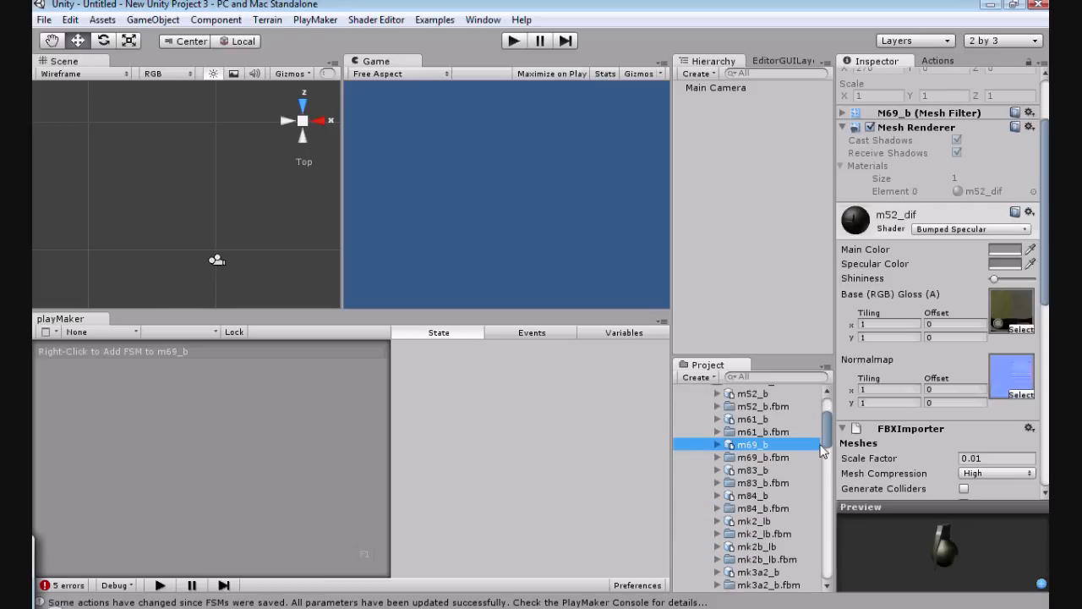
click(753, 470)
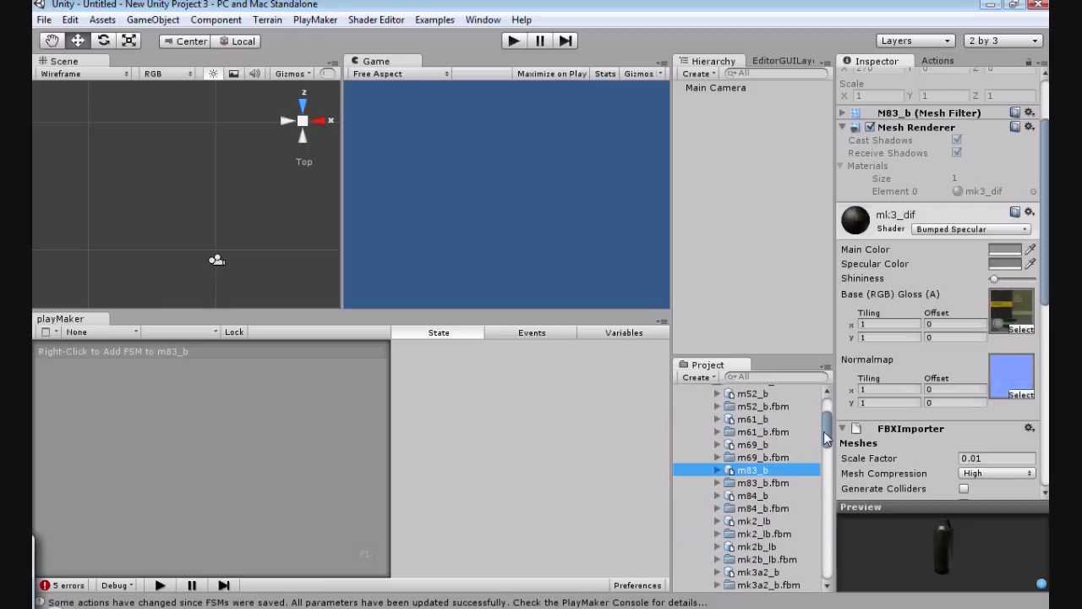
drag(823, 432, 782, 446)
click(753, 411)
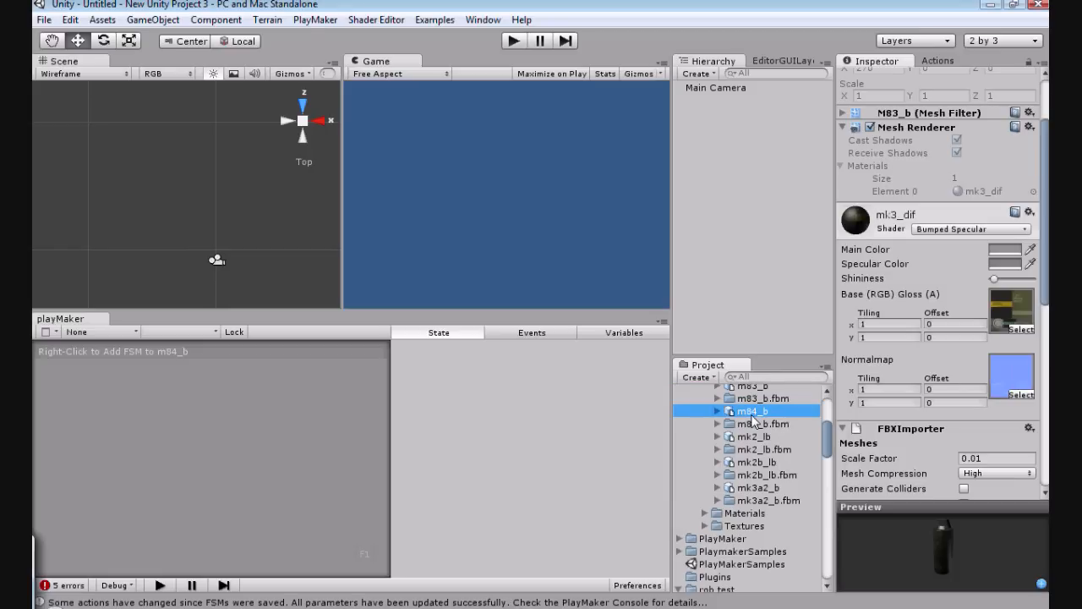
click(737, 439)
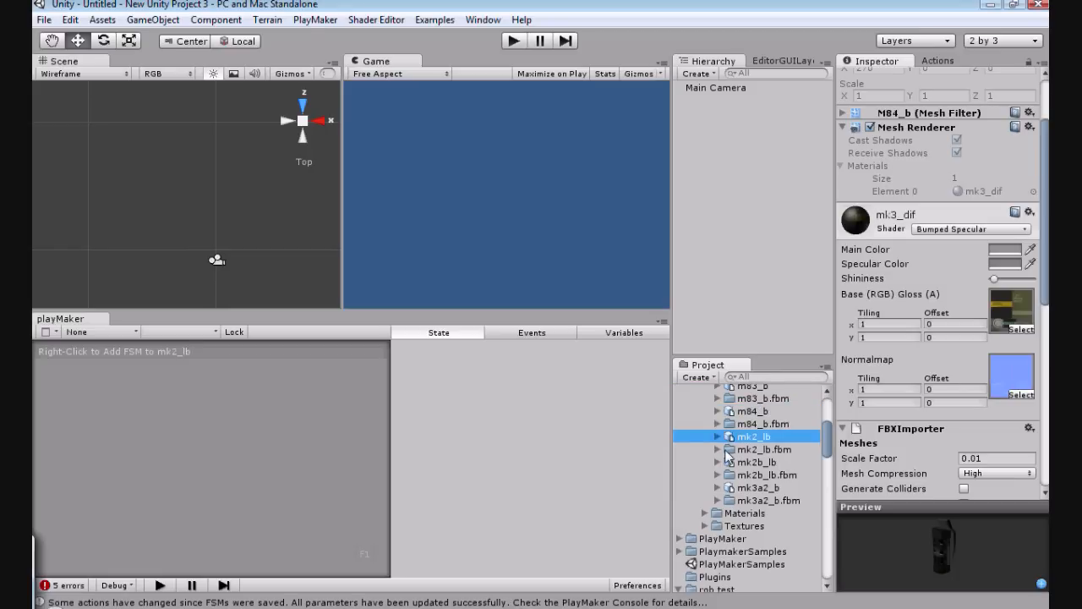
scroll(713, 389, down, 2)
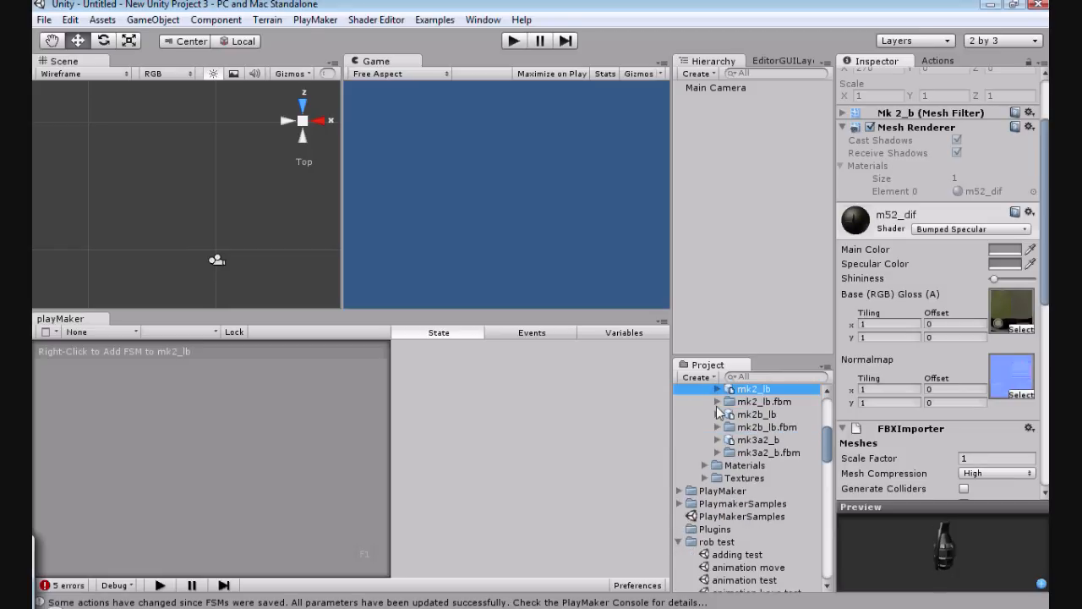
Step: Place the mk2_lb grenade model in the scene and reset its transform
drag(729, 390, 218, 218)
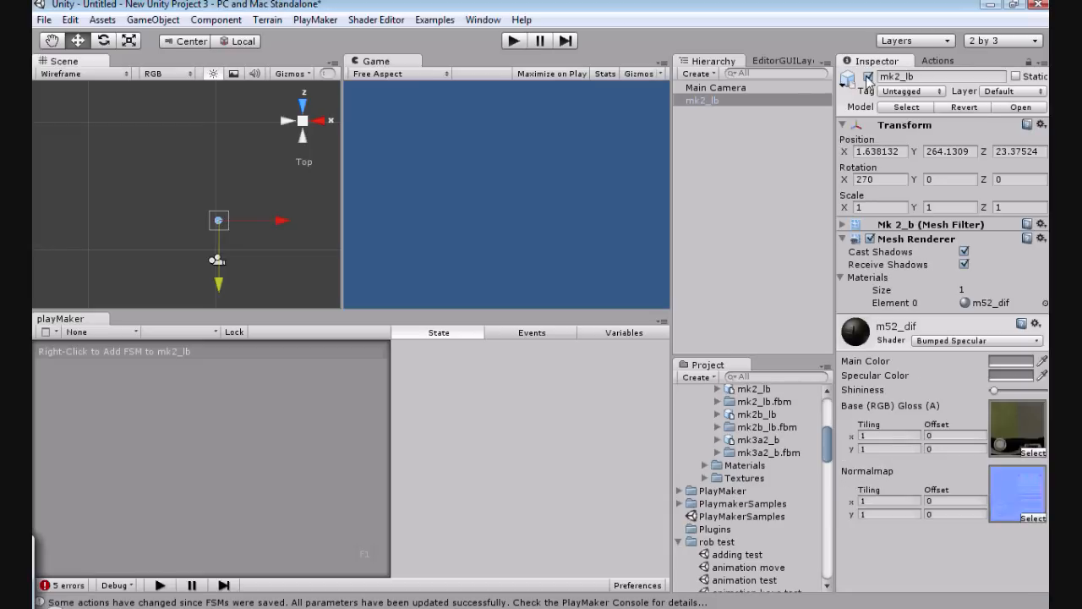
click(1041, 125)
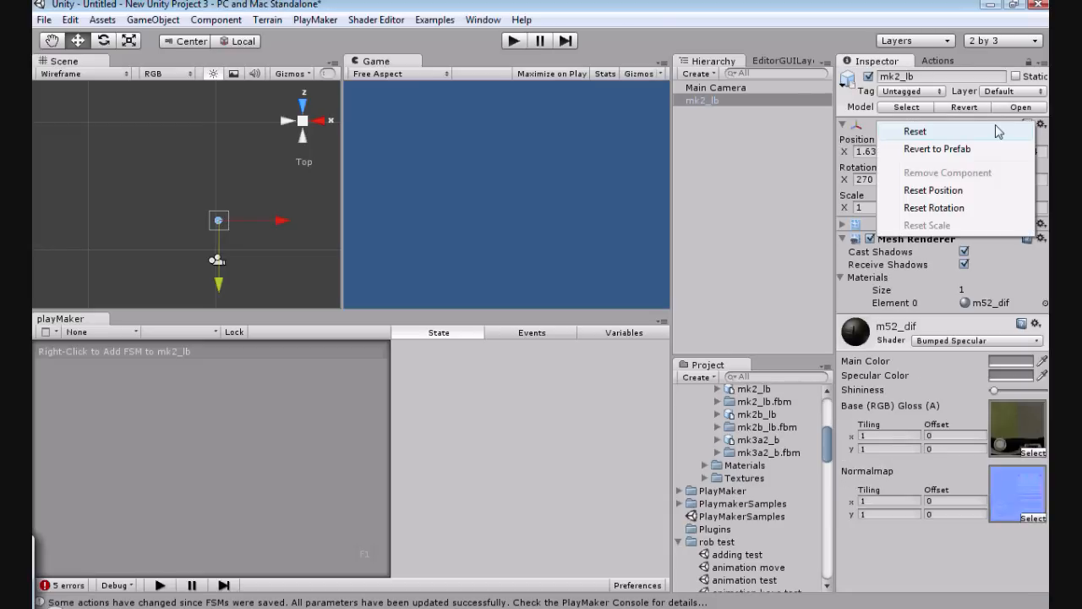
click(999, 131)
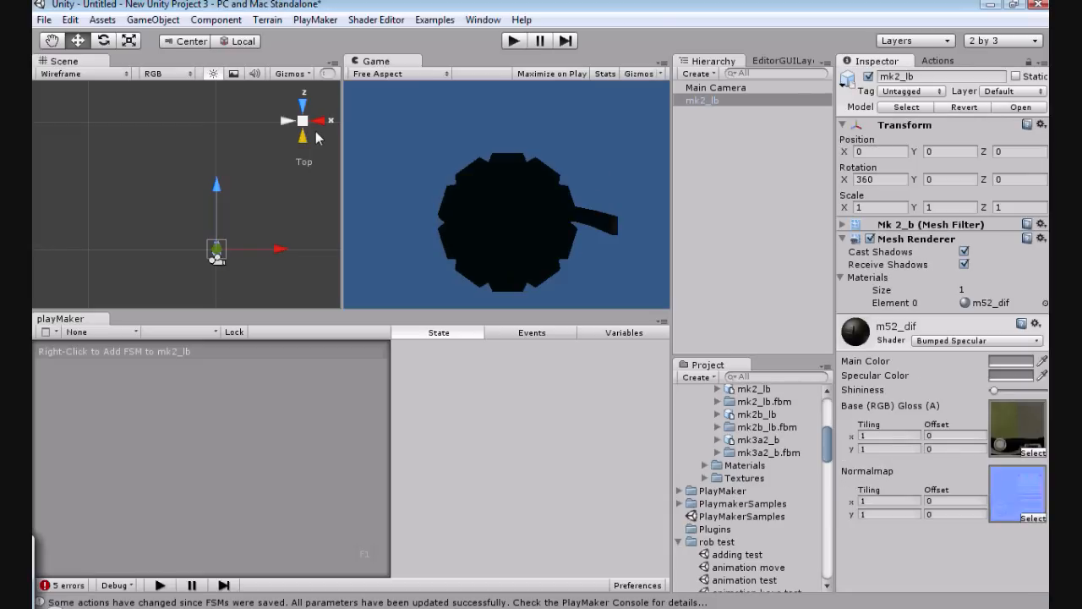
Step: Try turning the grenade upright with an X rotation of 90, viewing the scene from the right side
click(319, 122)
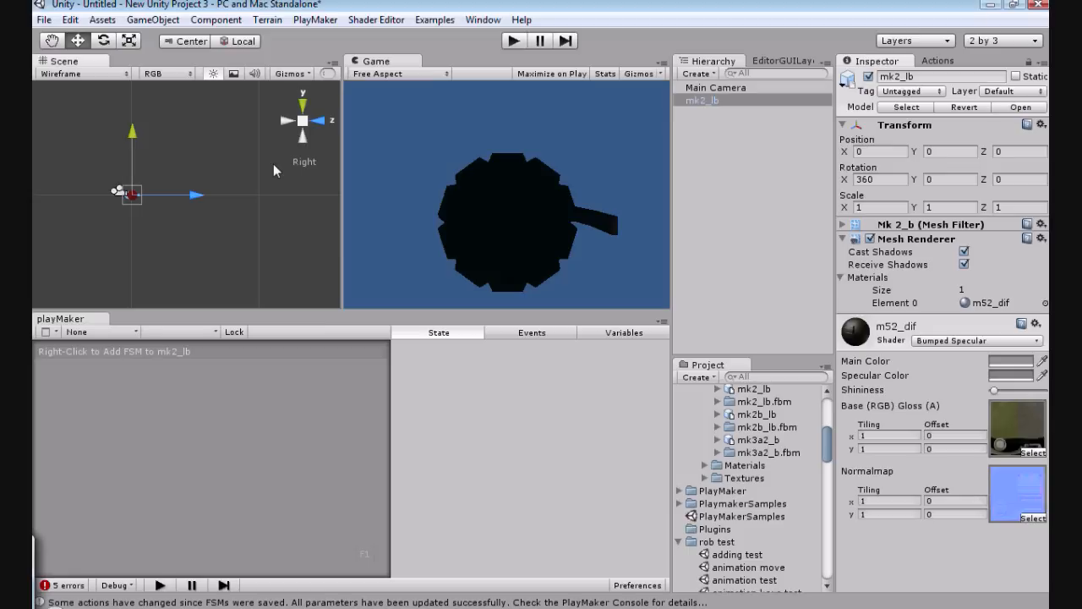
click(103, 41)
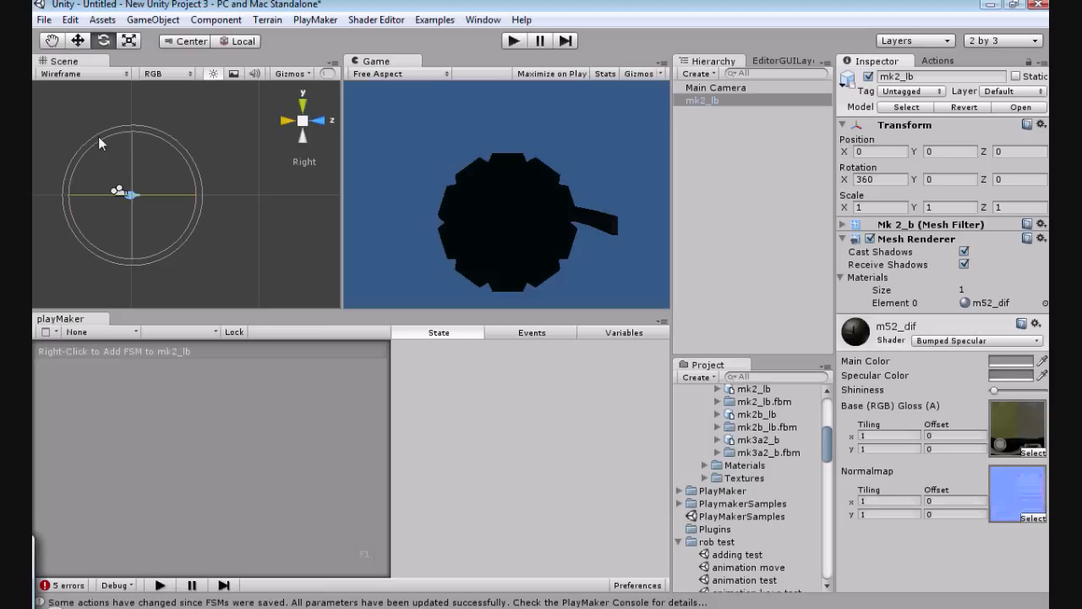
mouse_move(99, 138)
mouse_down()
mouse_move(73, 159)
mouse_move(106, 137)
mouse_up()
click(874, 179)
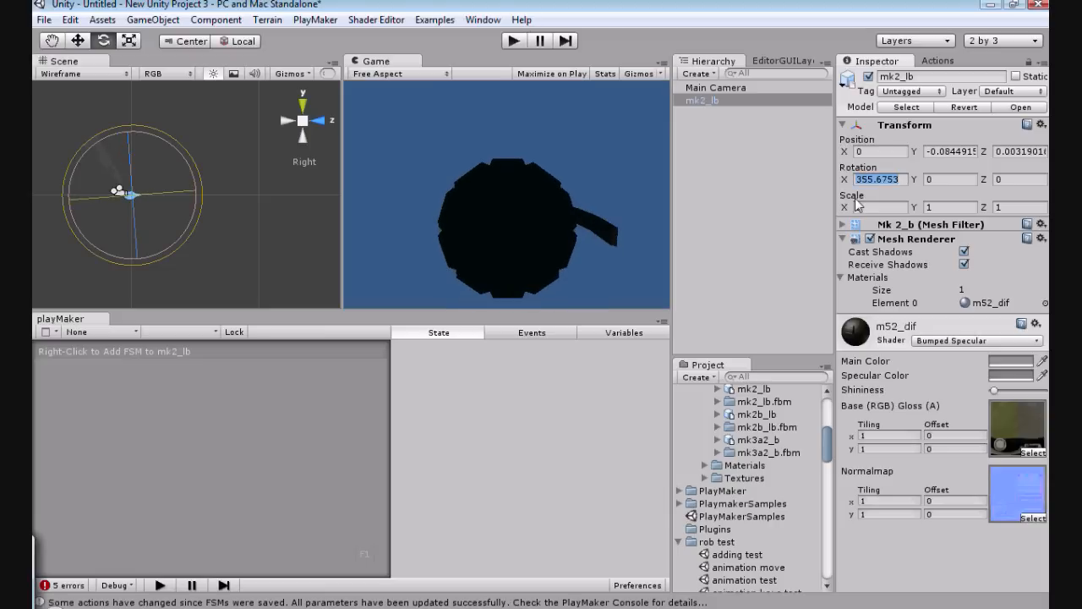
key(BackSpace)
text(90)
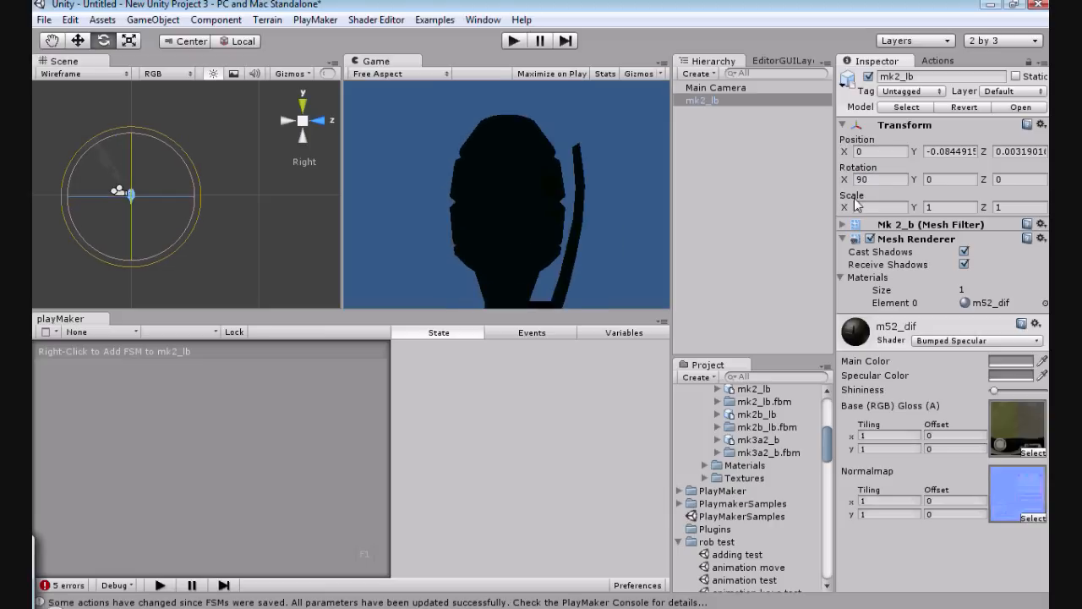
Step: Set the mk2_lb grenade's X rotation to -90
click(871, 179)
text(-)
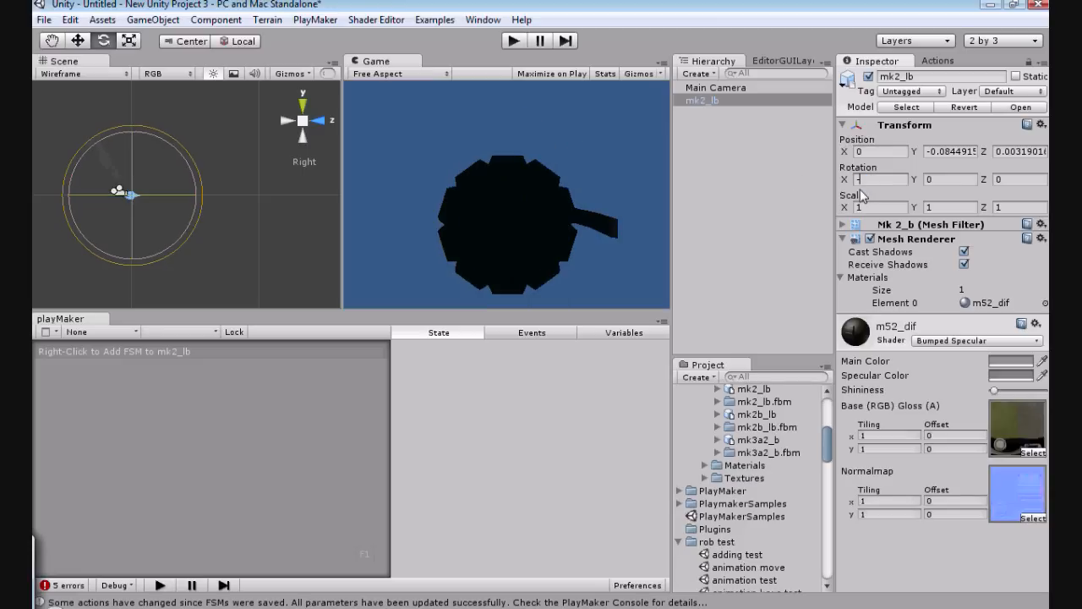
text(90)
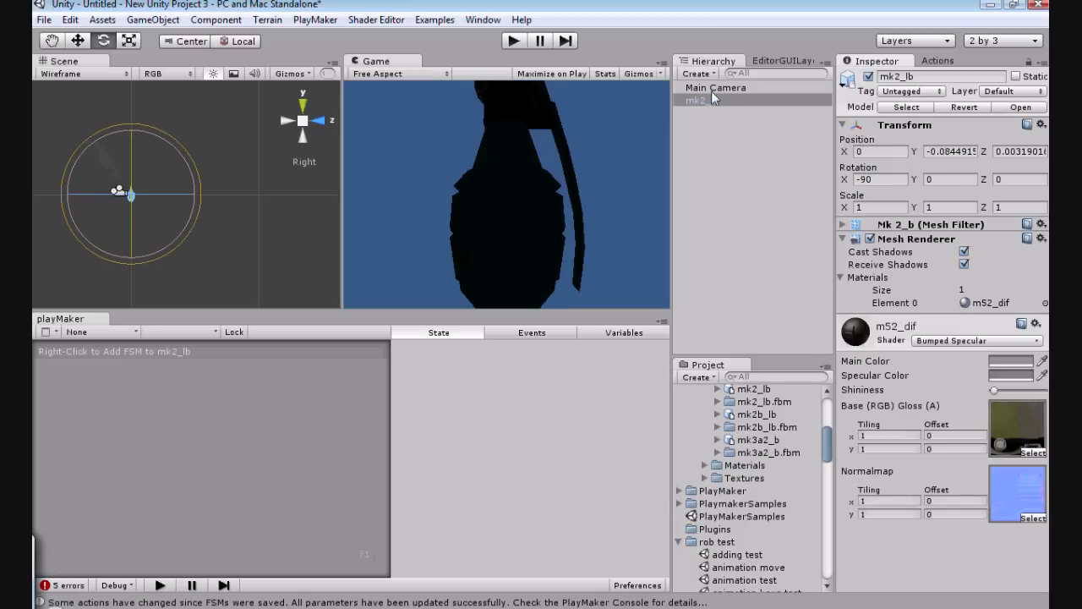
Step: Move the grenade away from the camera to a Z position of about 20.6
click(78, 42)
click(147, 199)
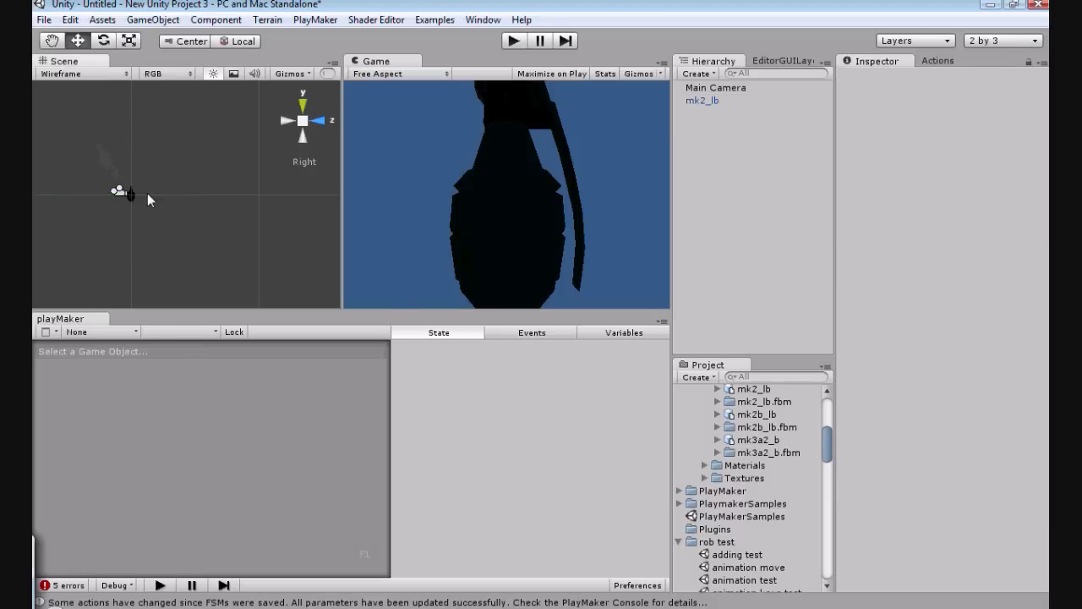
click(124, 193)
drag(83, 197, 106, 197)
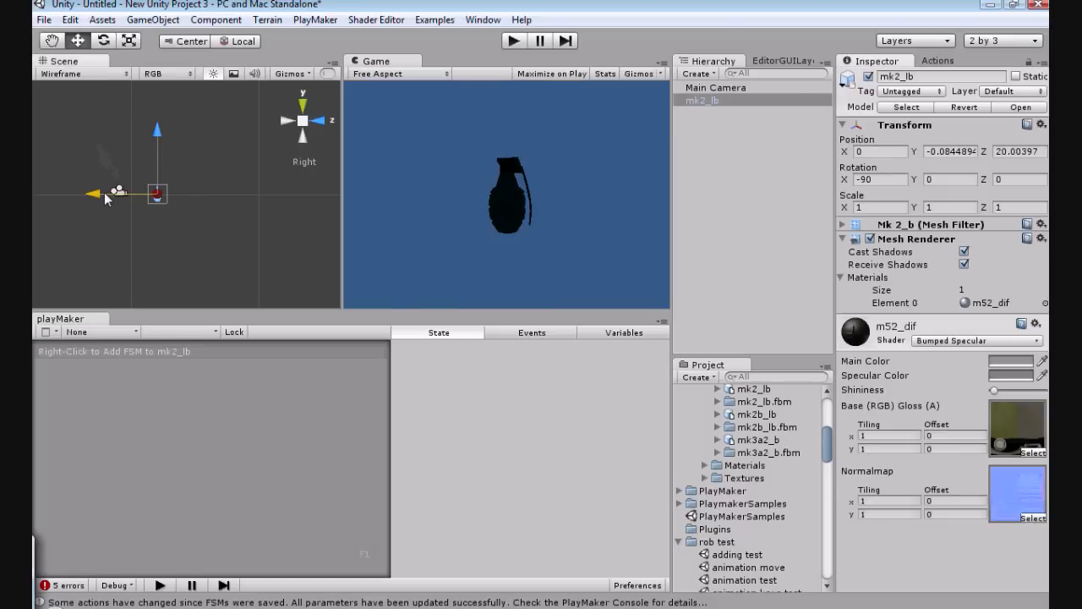
Step: Add a directional light to the scene
click(133, 20)
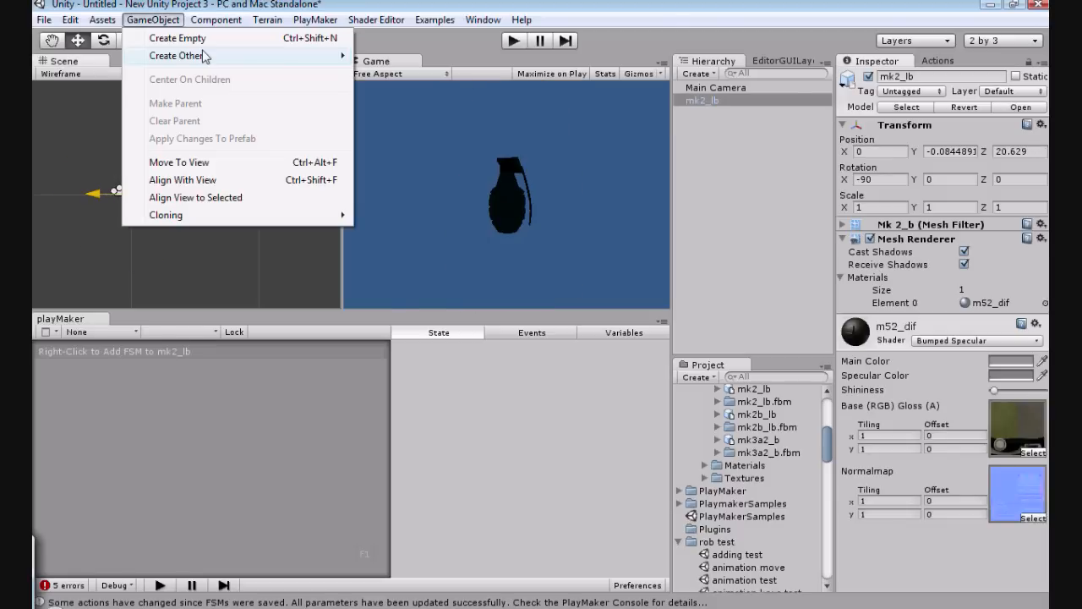
mouse_move(203, 56)
click(415, 152)
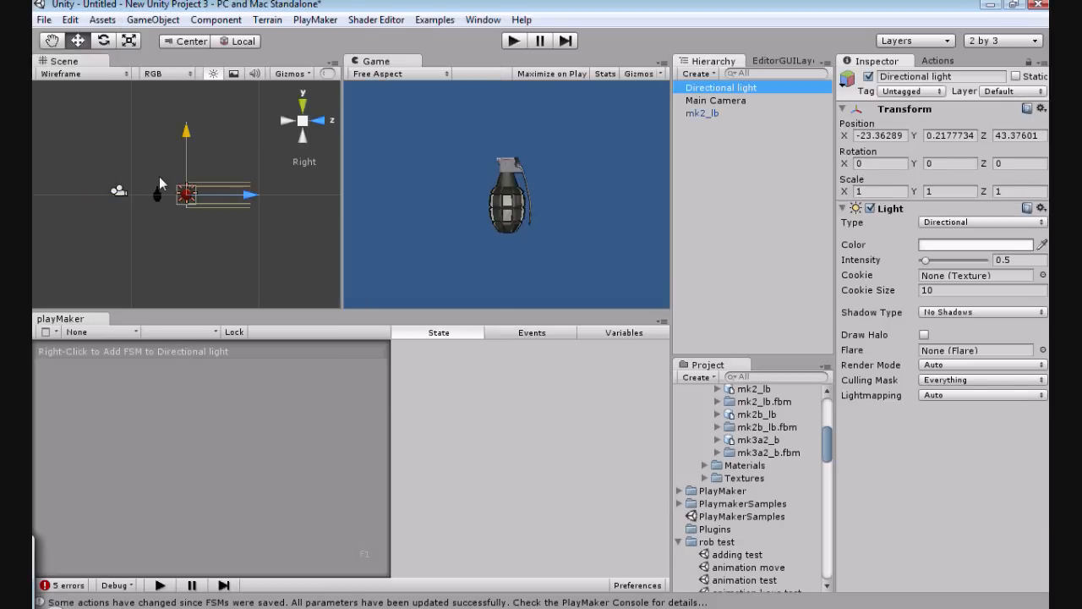
Step: Raise the directional light to a Y position of about 37 and tilt it to about 16.5 degrees around X
drag(186, 124, 181, 104)
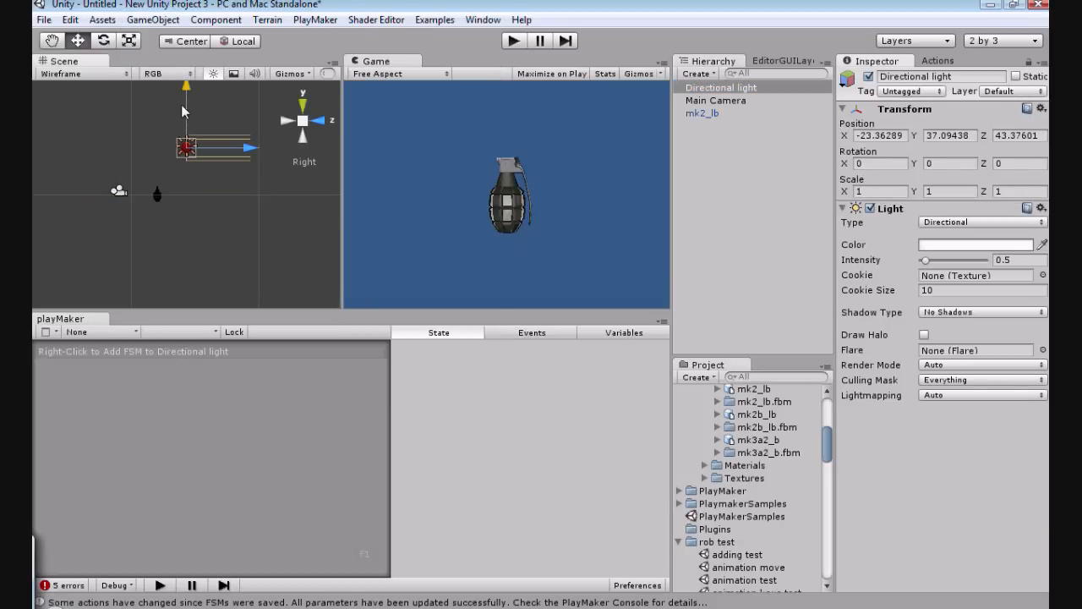
click(103, 41)
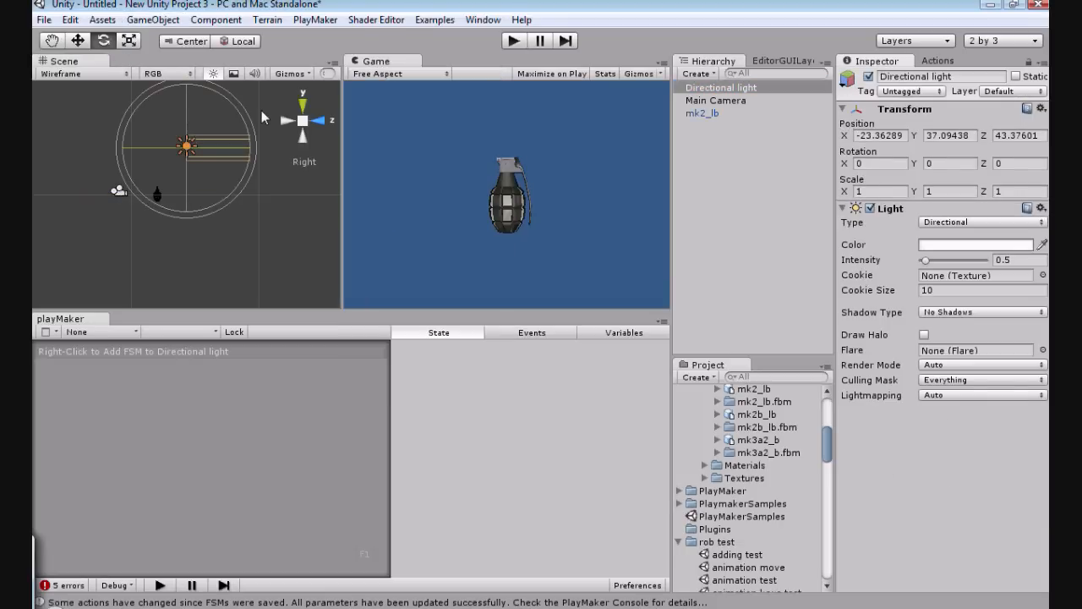
drag(261, 110, 222, 249)
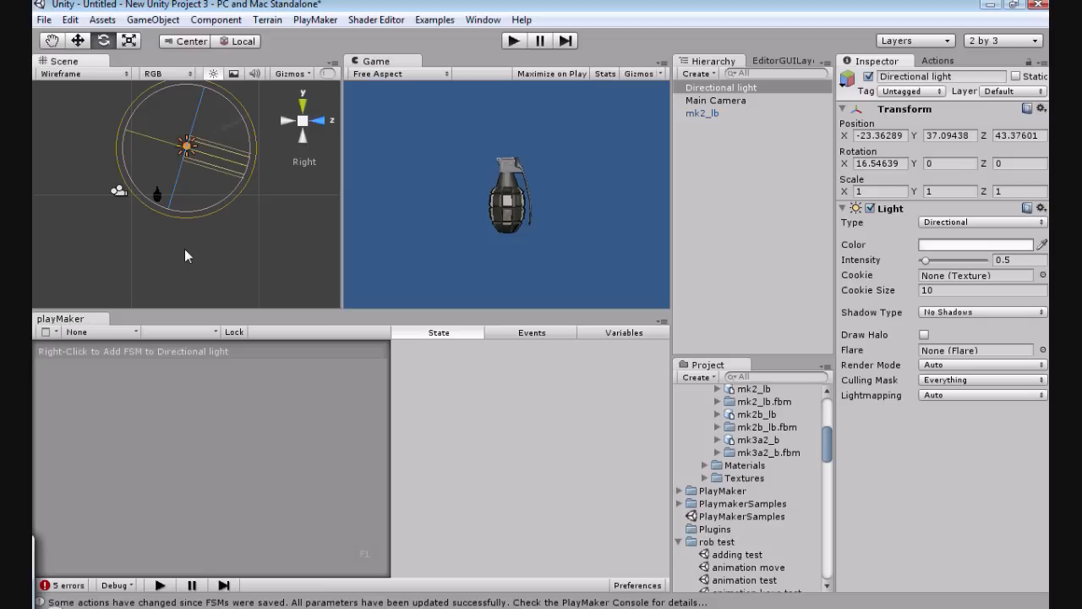
Step: Add a new PlayMaker FSM to the mk2_lb grenade
click(705, 113)
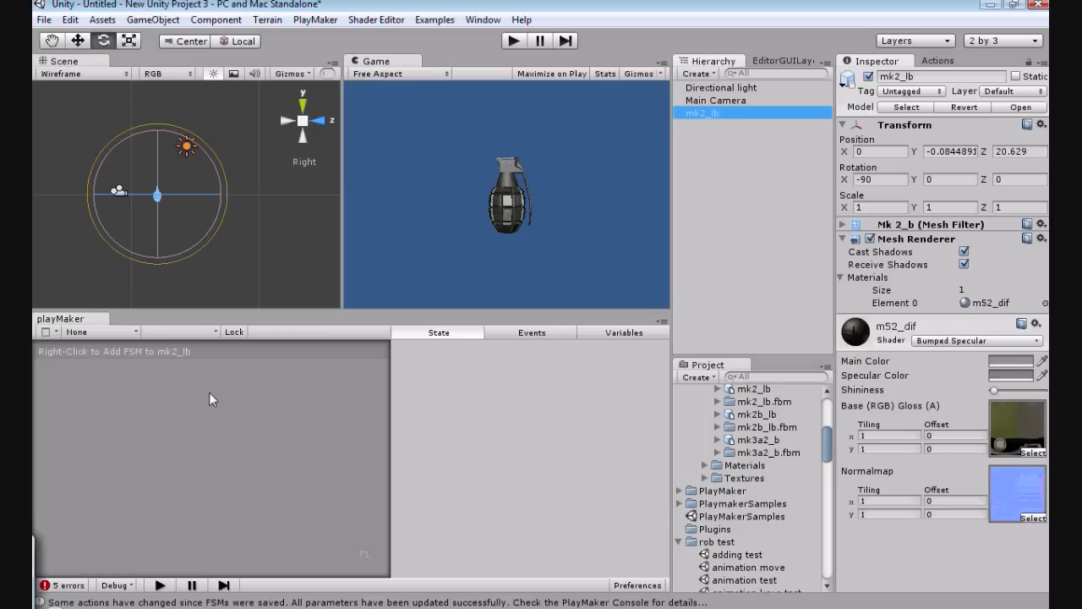
right_click(225, 429)
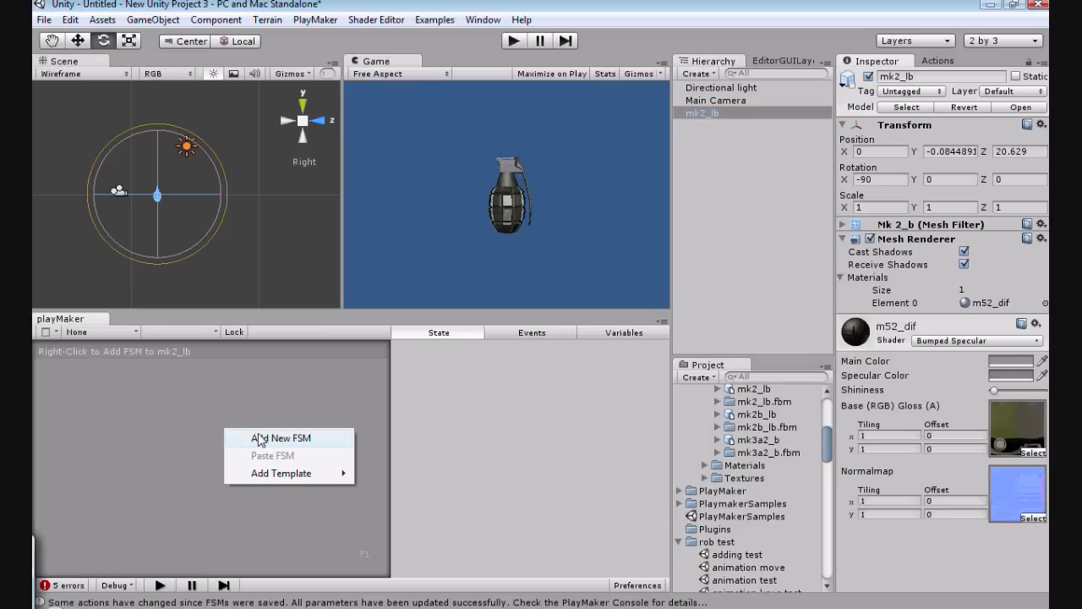
click(260, 439)
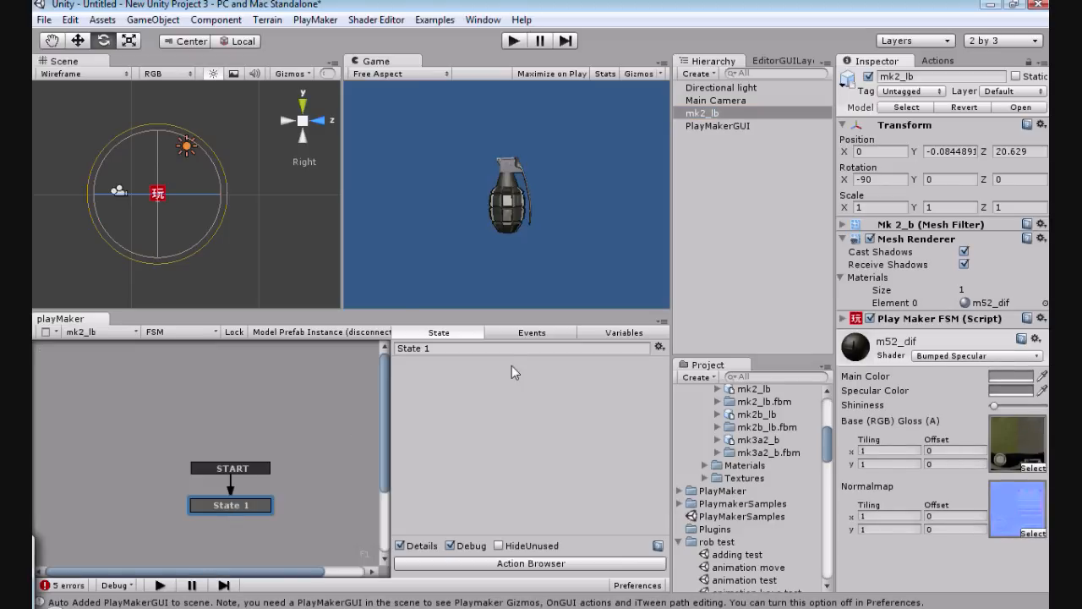
Step: Create a variable named por in the grenade's FSM and set its type to Vector3
click(630, 334)
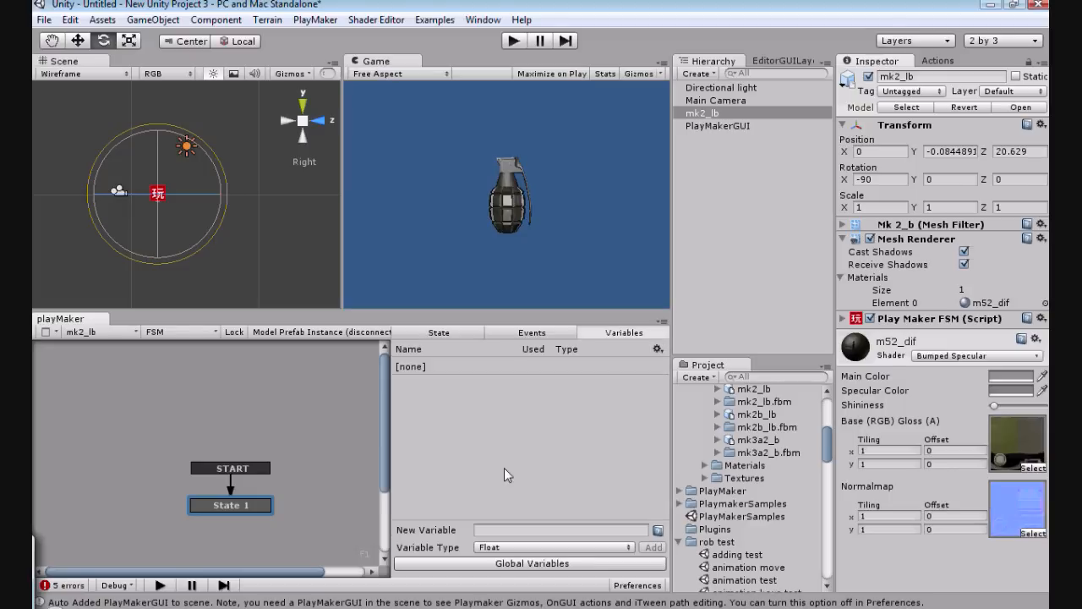
click(487, 530)
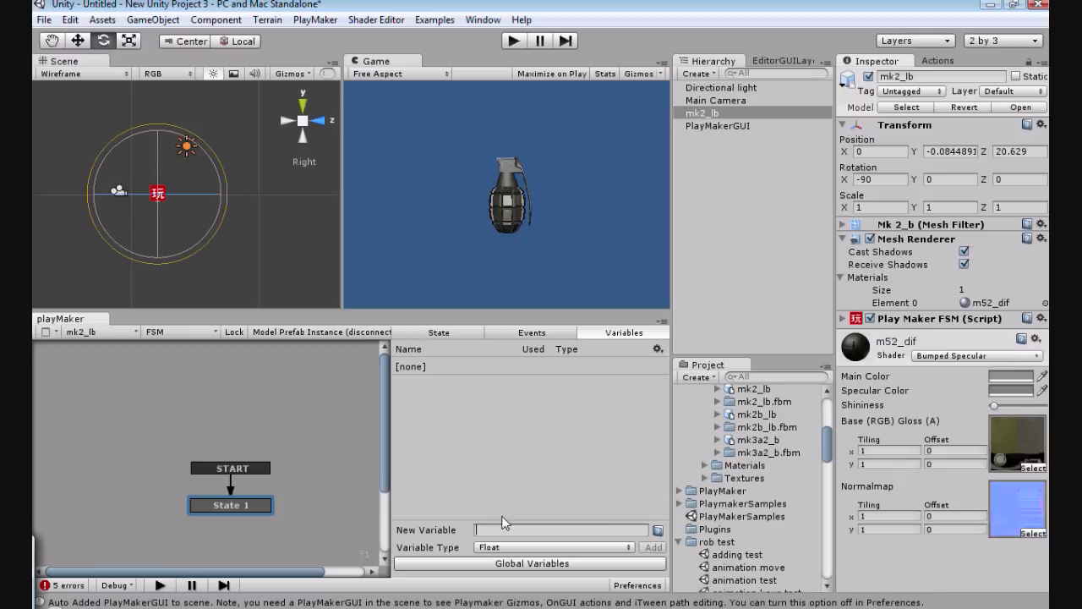
text(por)
key(Return)
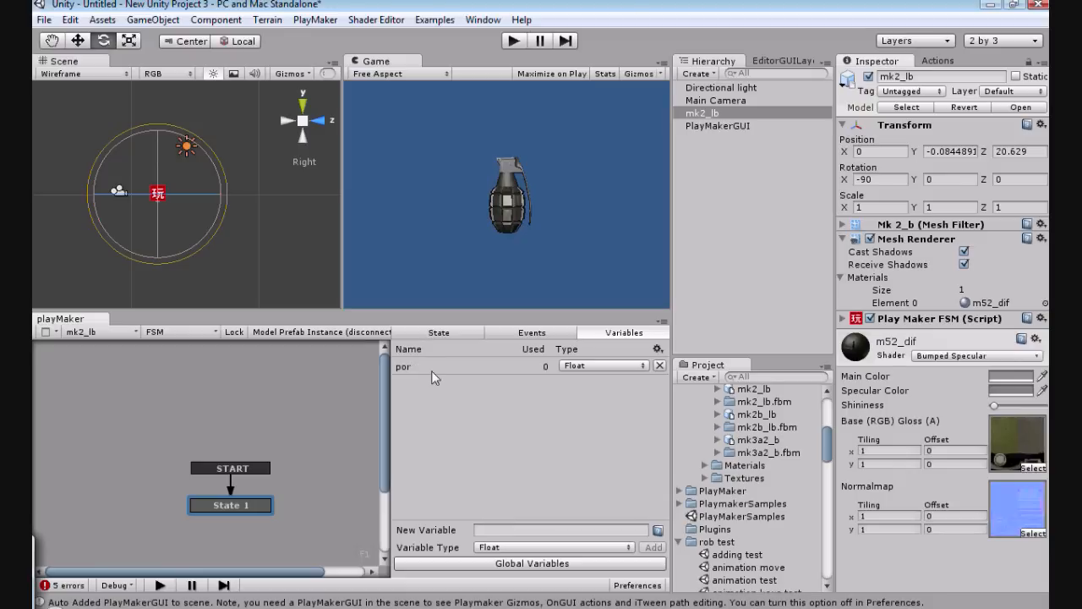
click(608, 366)
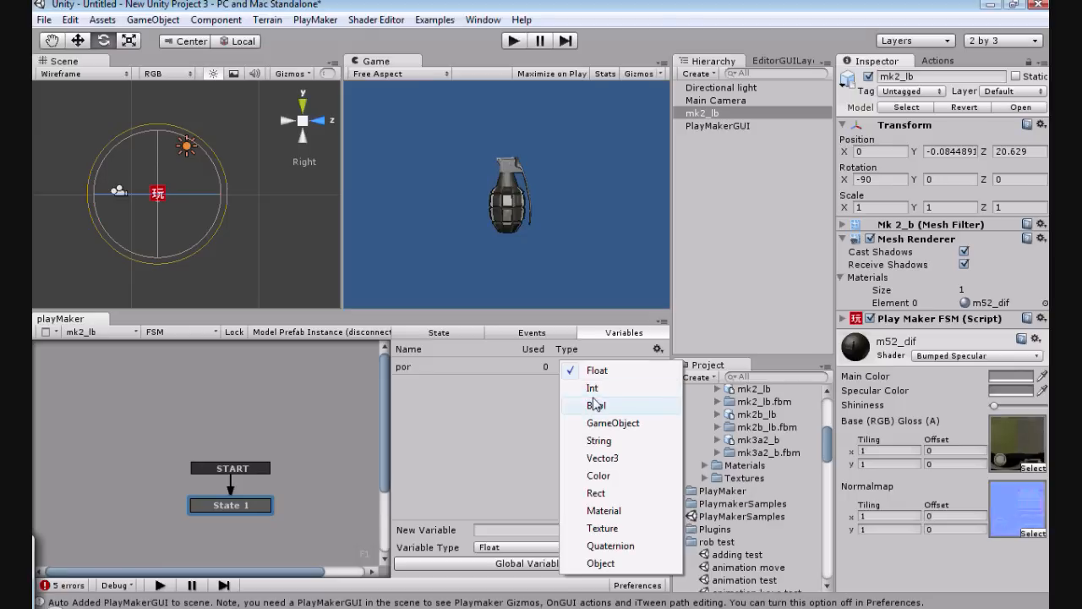
click(603, 458)
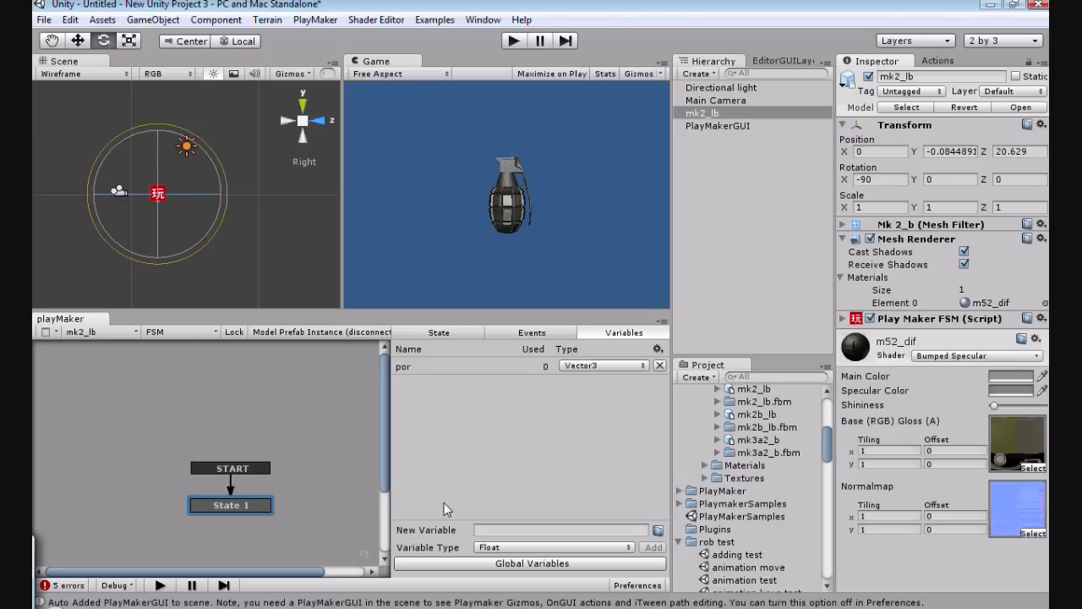
Step: Add a Wait action from the Time category to State 1 of the grenade's FSM
click(420, 368)
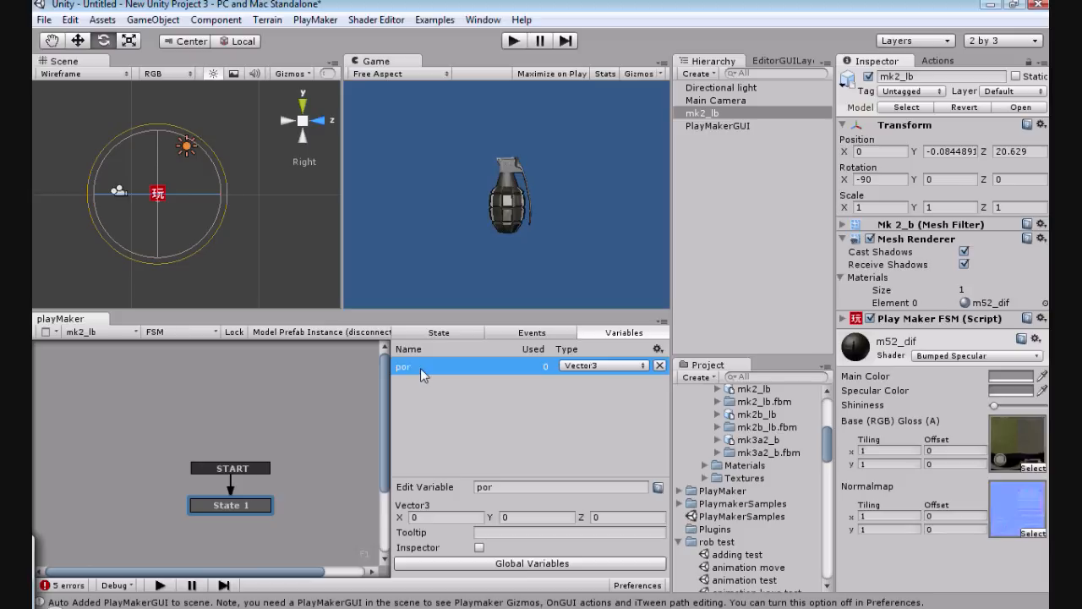
click(421, 332)
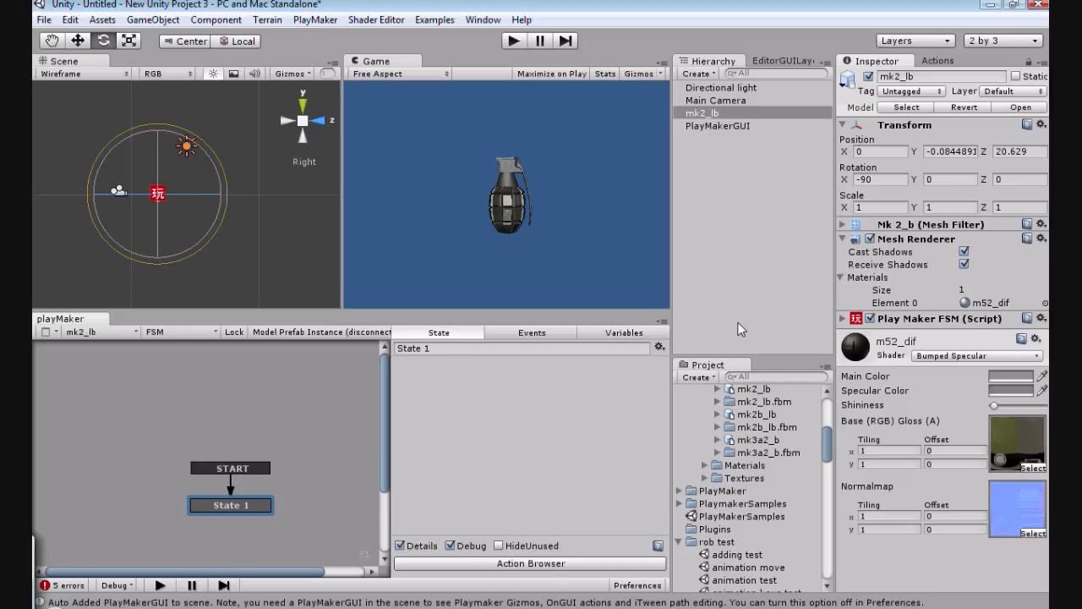
click(939, 61)
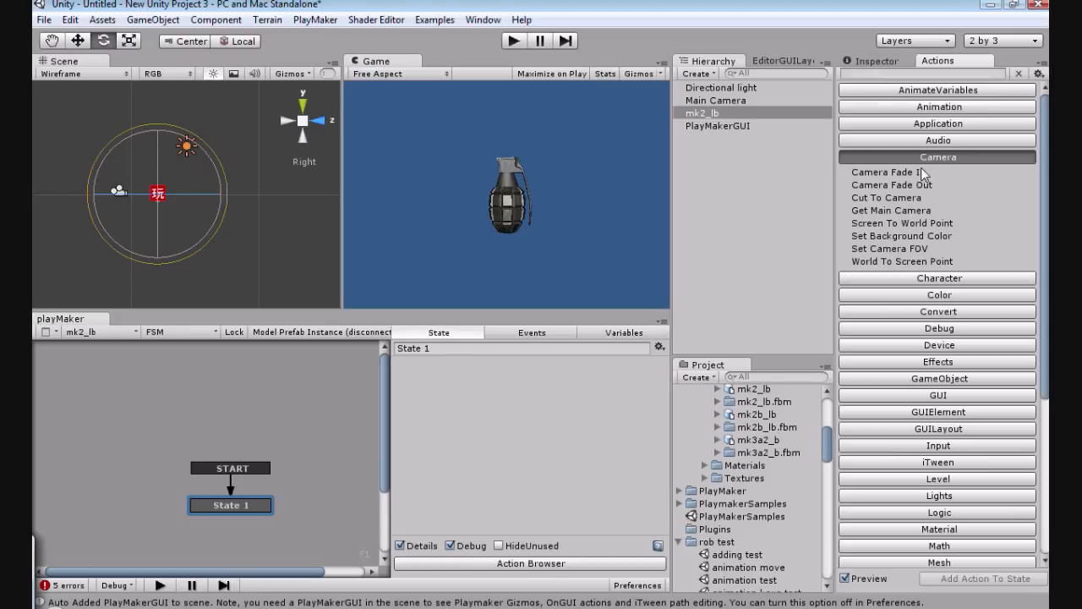
scroll(933, 223, down, 5)
scroll(932, 223, down, 2)
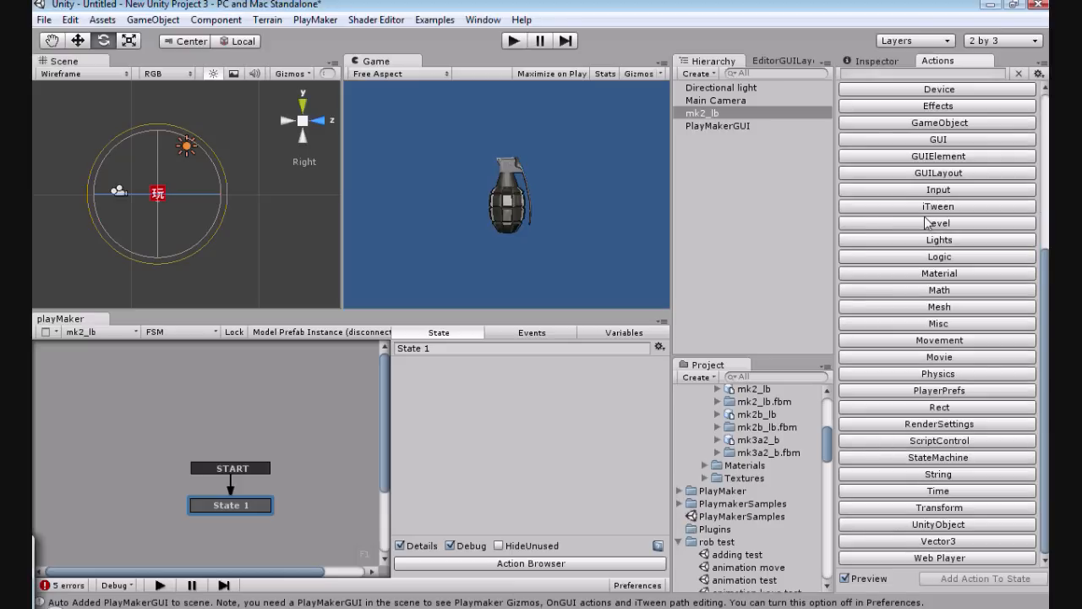
click(894, 458)
scroll(983, 386, down, 3)
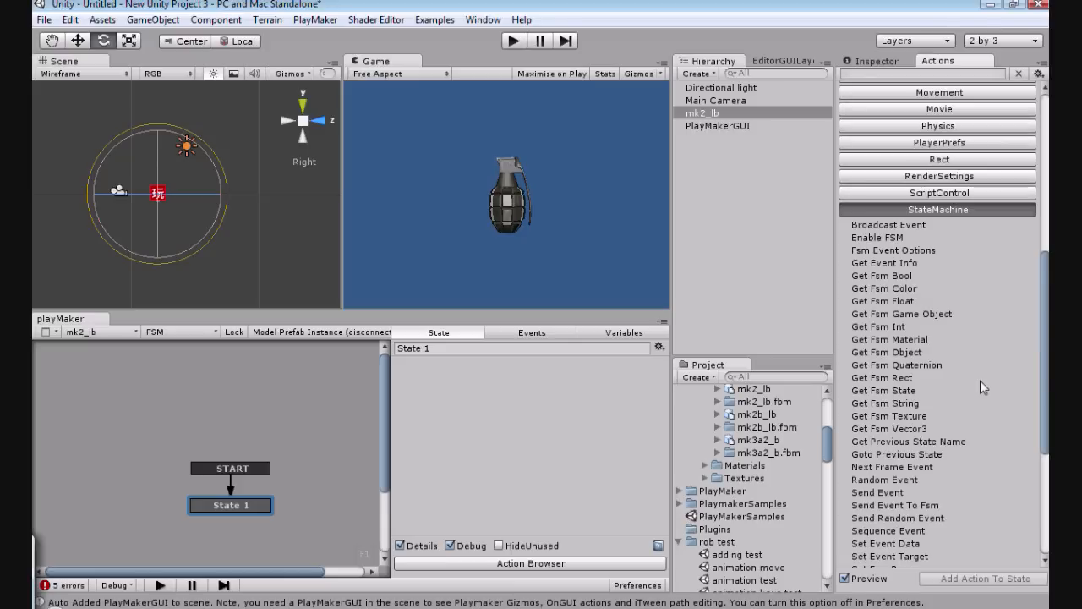
scroll(961, 385, up, 2)
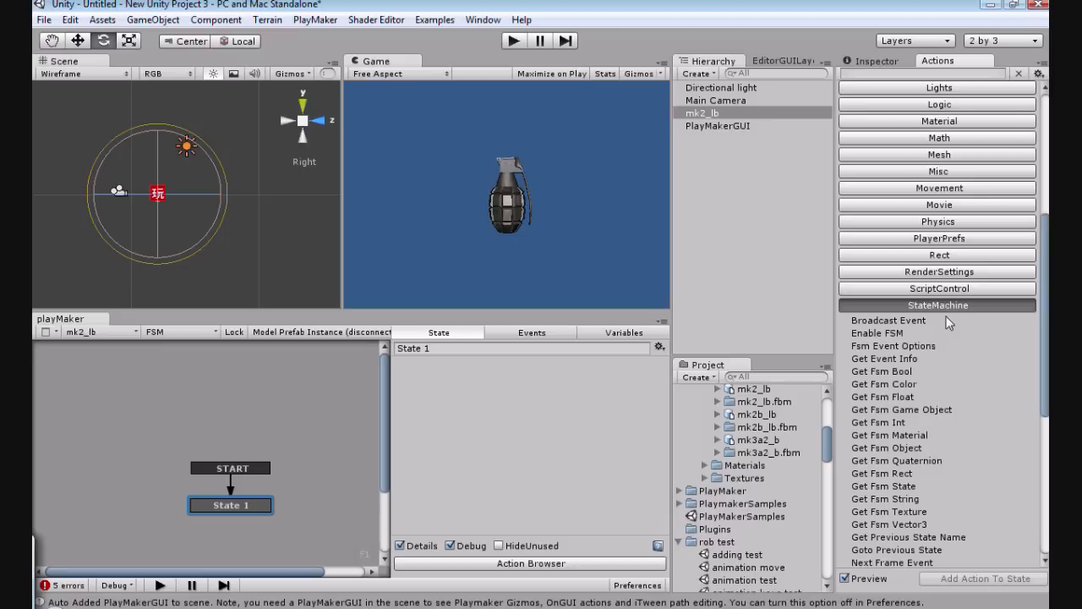
scroll(977, 387, down, 5)
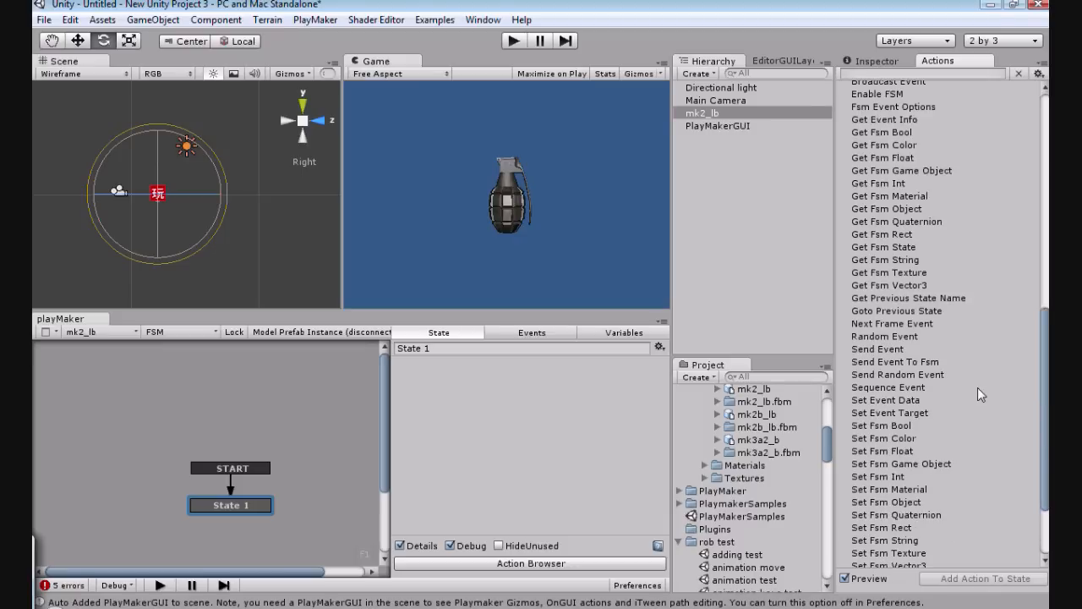
scroll(977, 387, down, 2)
click(901, 490)
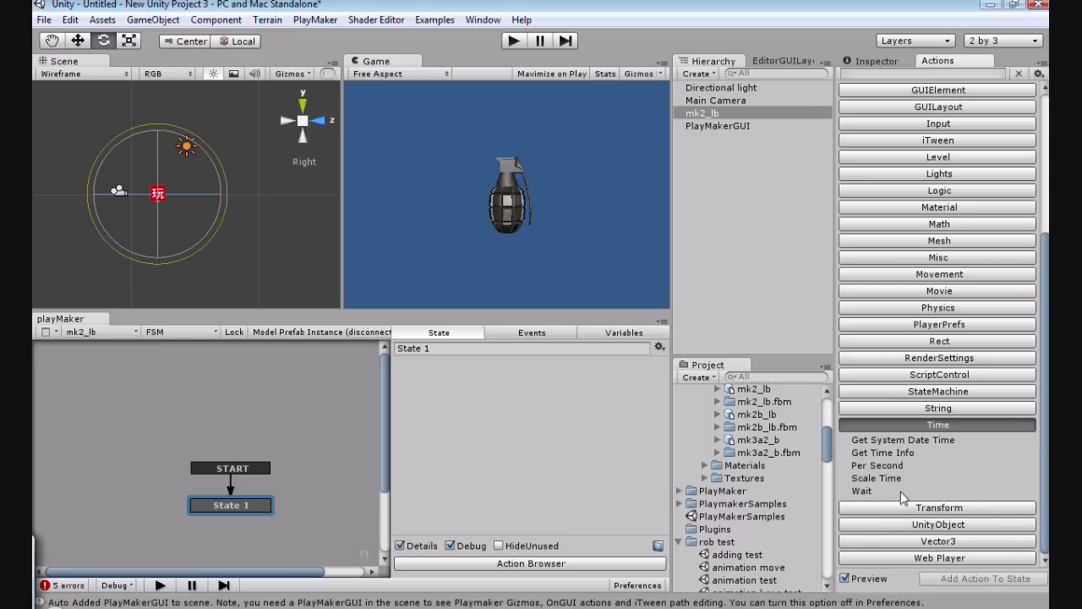
click(863, 490)
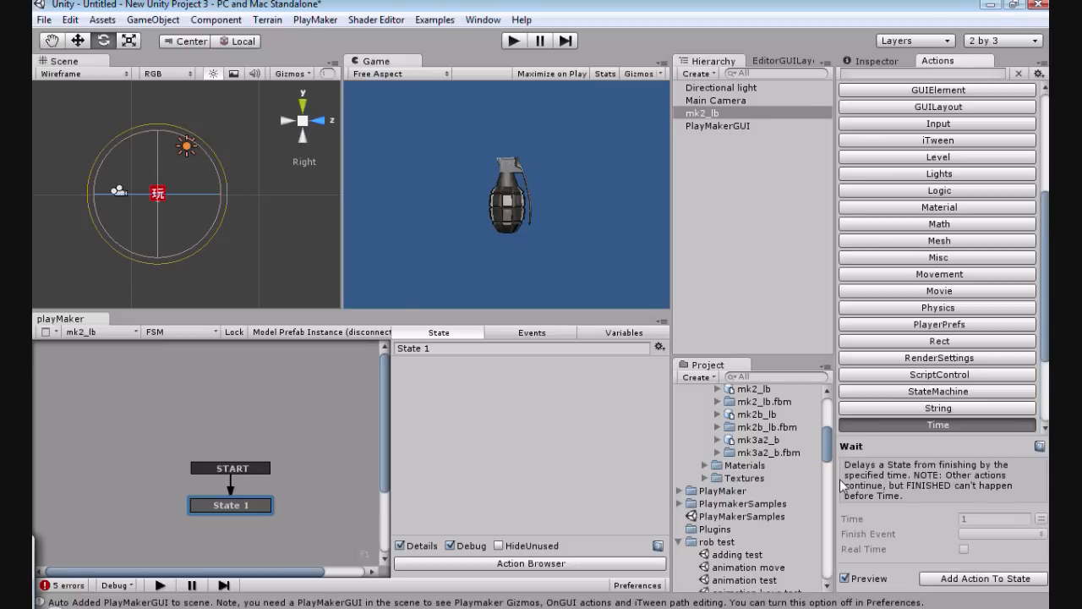
click(954, 584)
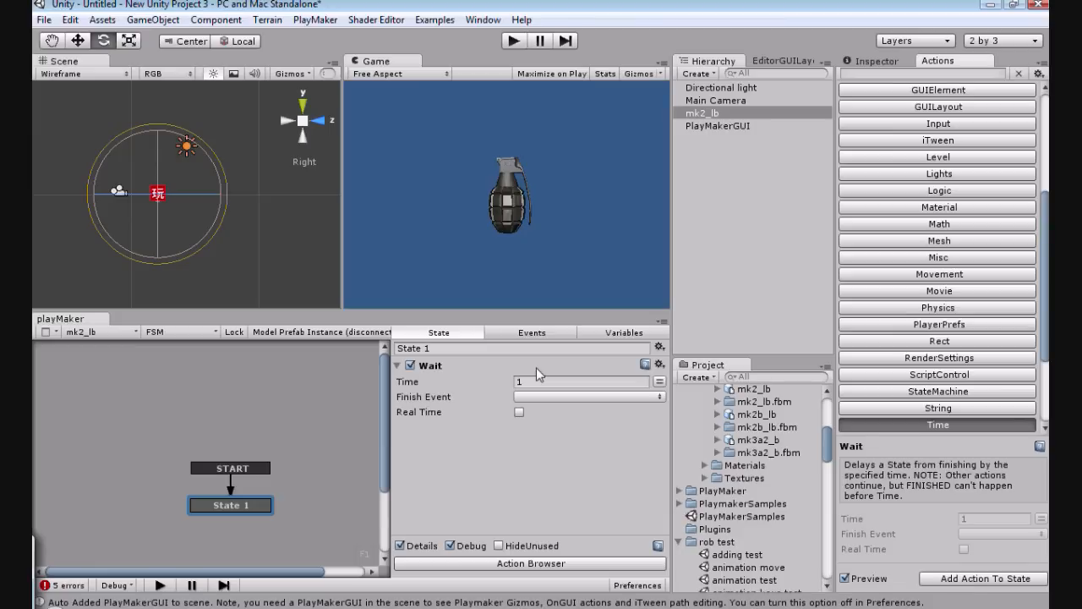
Step: Set the time of State 1's Wait action to 4
click(536, 380)
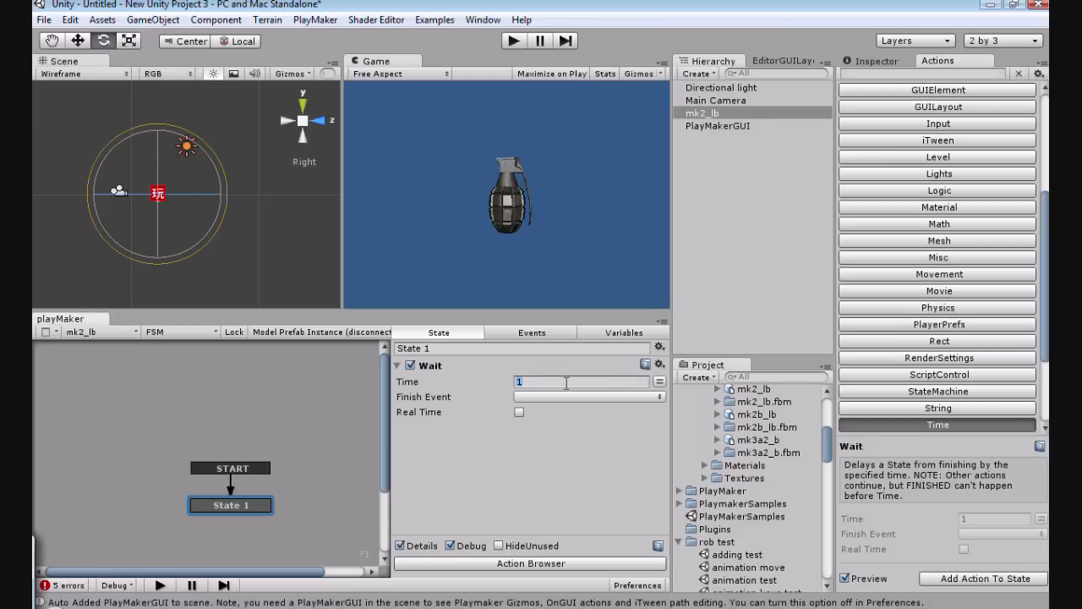
key(BackSpace)
text(4)
Step: Add a second state below State 1 and link State 1 to it with a FINISHED transition
right_click(270, 453)
click(329, 463)
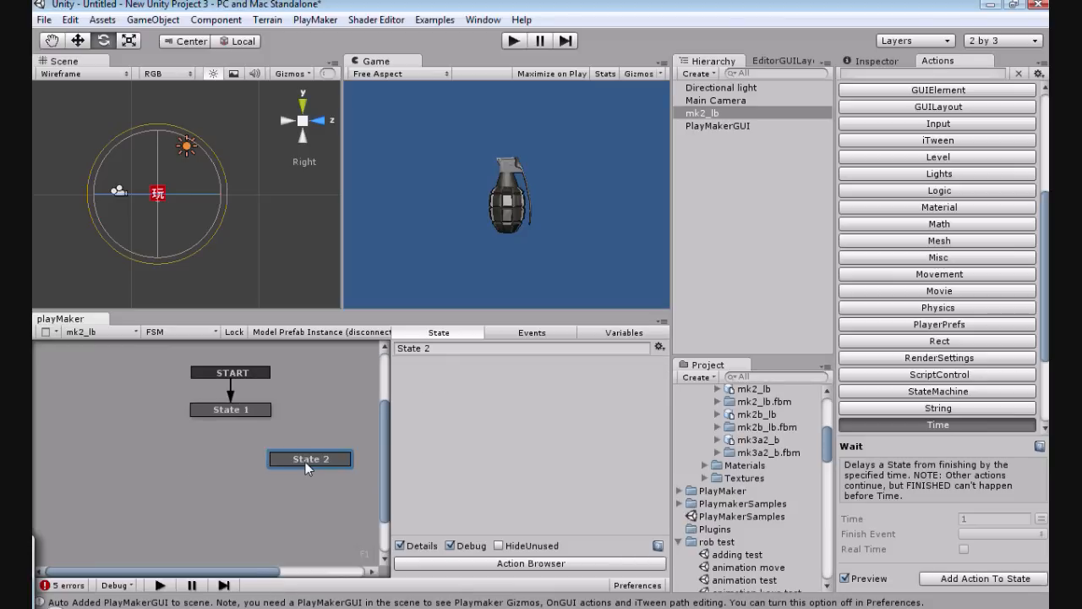
right_click(235, 410)
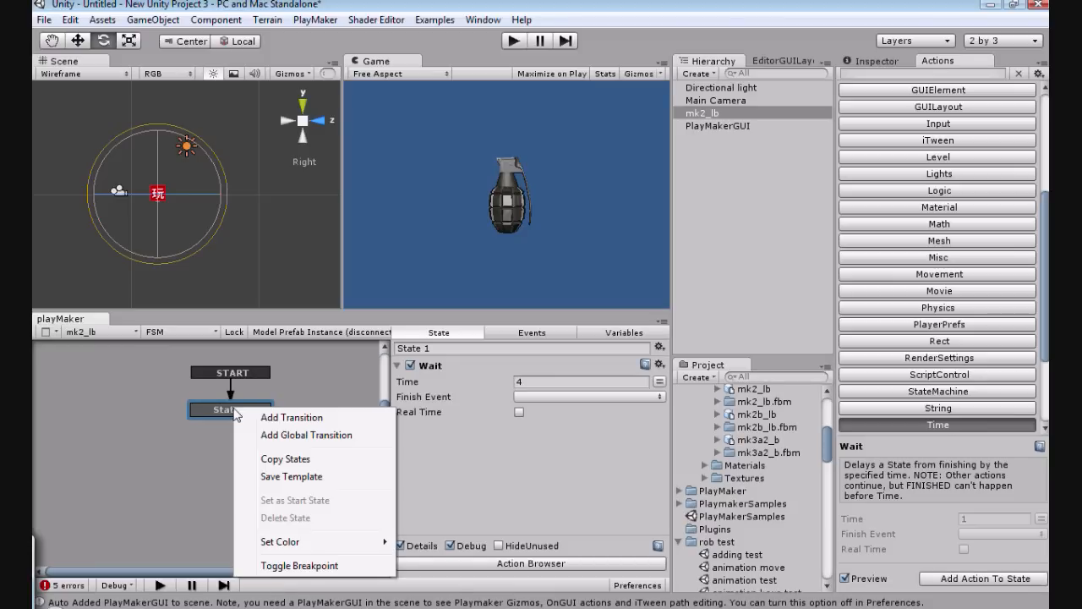
click(237, 416)
right_click(228, 423)
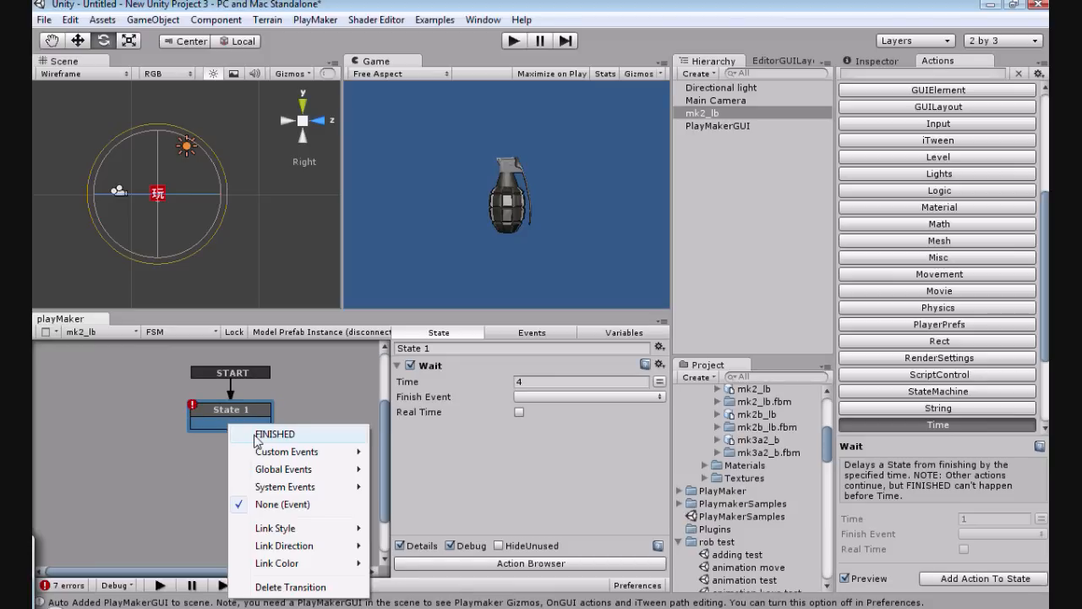
click(256, 436)
click(267, 427)
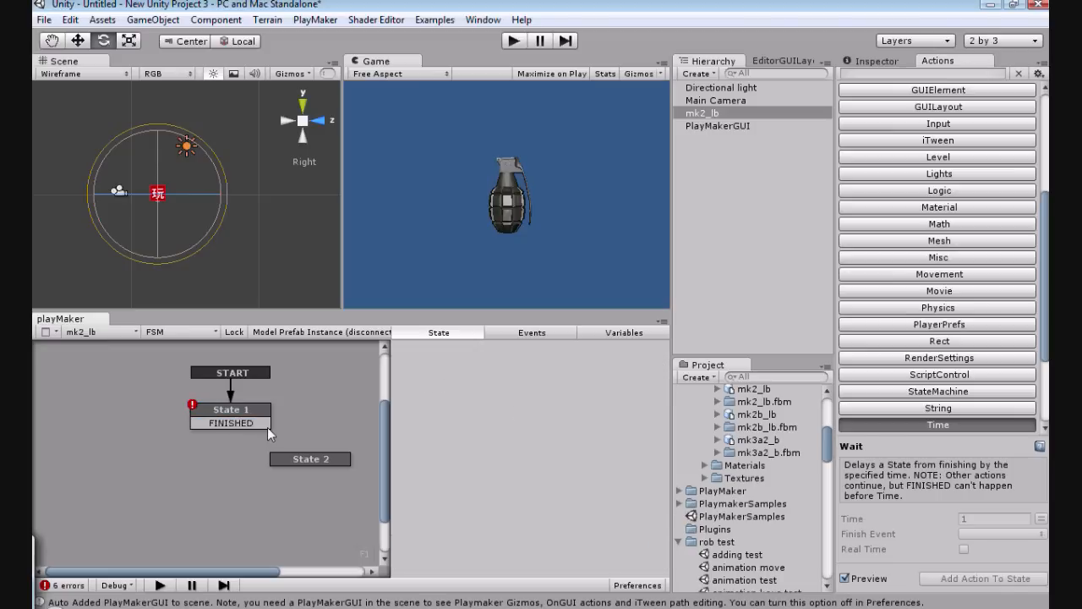
drag(268, 427, 262, 470)
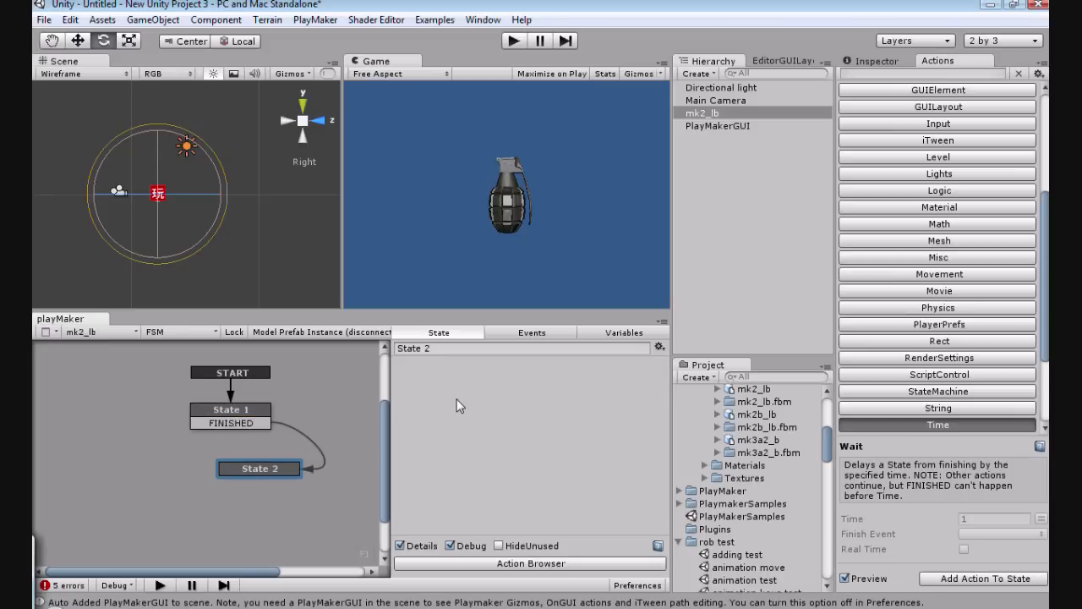
Step: Add a Get Position action to State 2 and store its vector in the por variable
drag(1044, 256, 1041, 315)
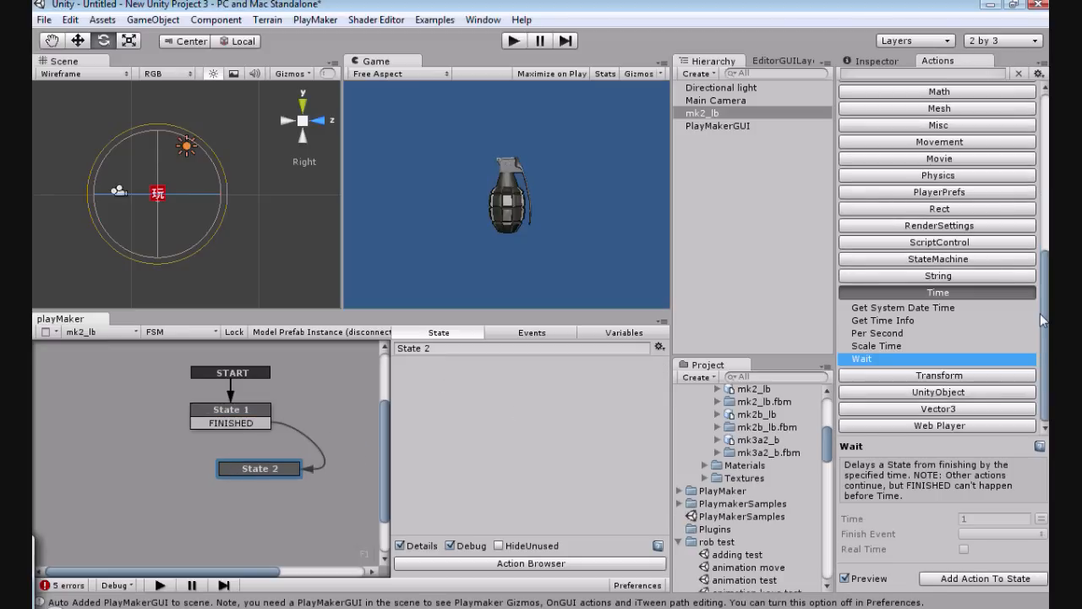
click(912, 377)
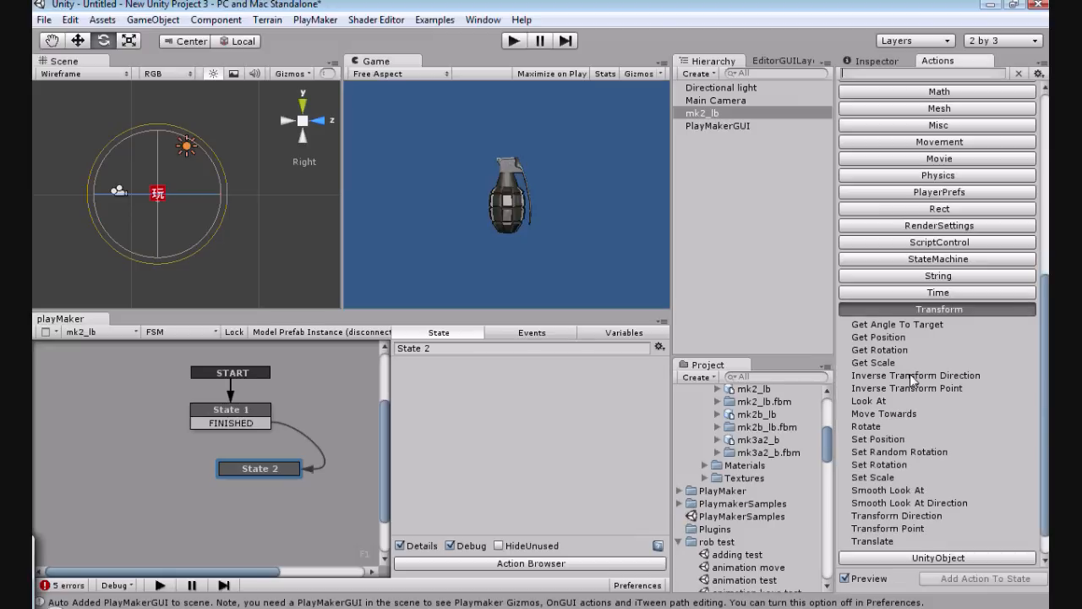
click(883, 338)
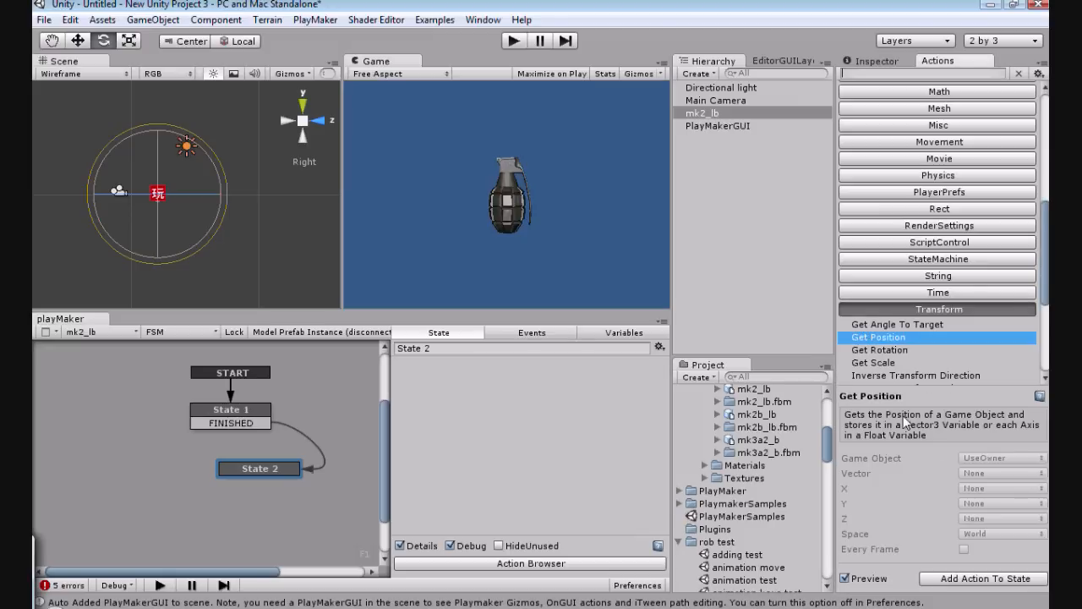
click(939, 579)
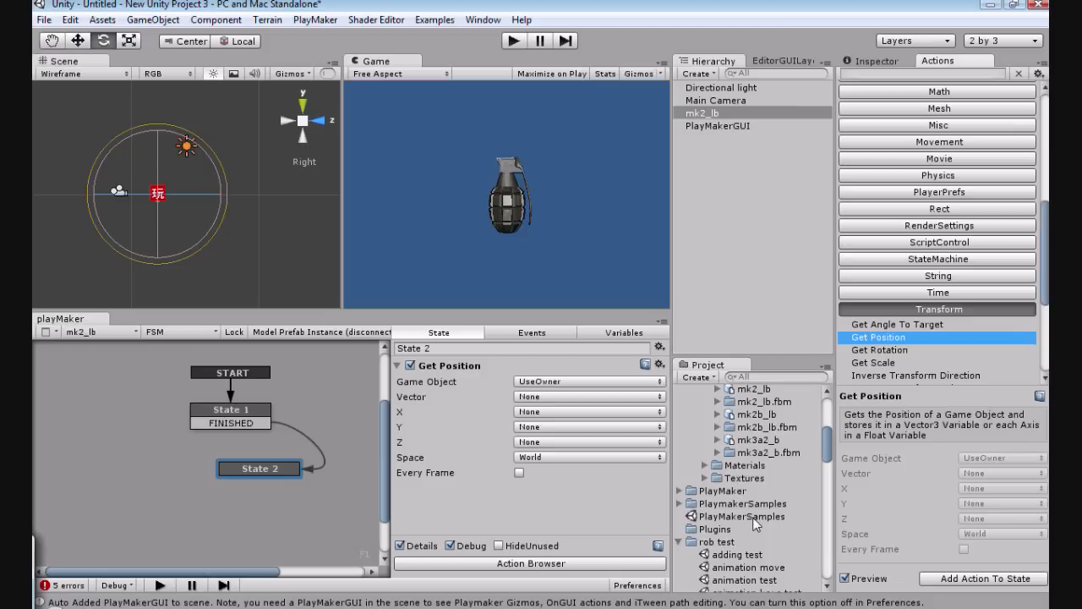
click(540, 397)
click(549, 421)
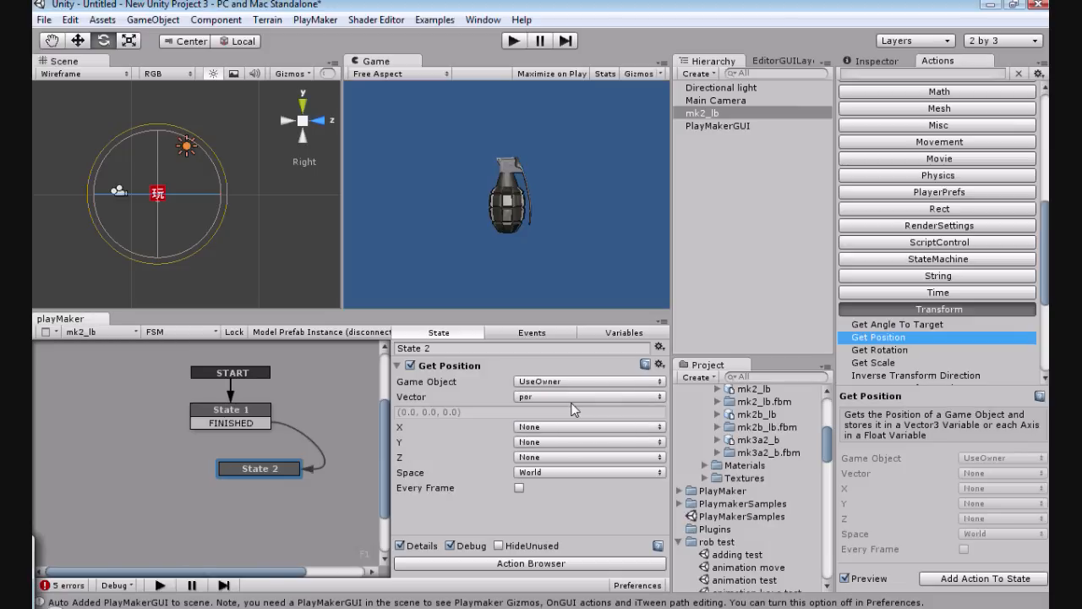
click(398, 366)
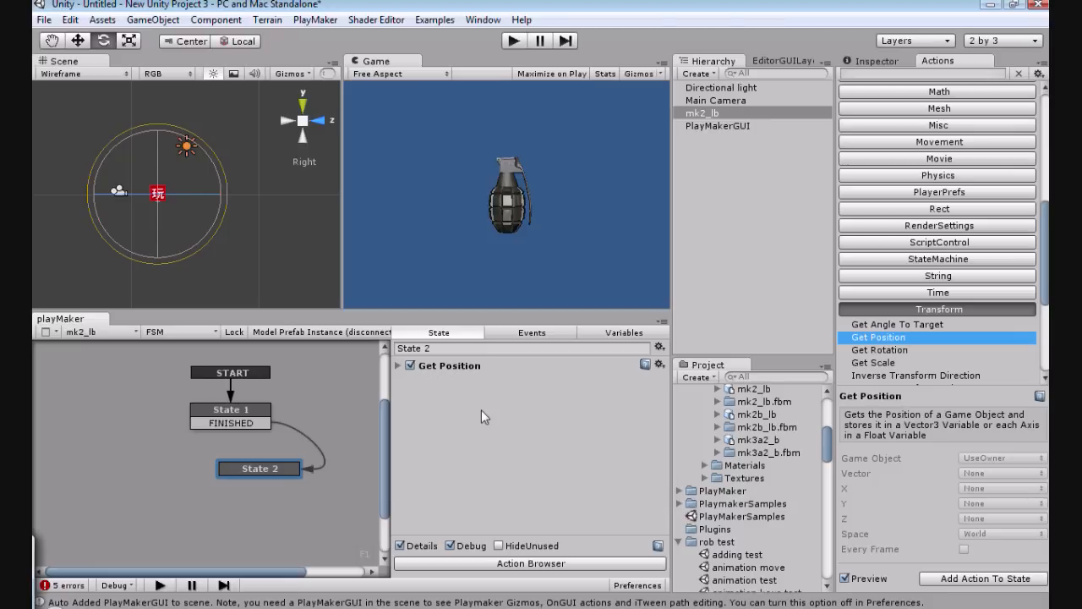
Step: Add the Add Explosion Force physics action to State 2
scroll(1027, 296, up, 4)
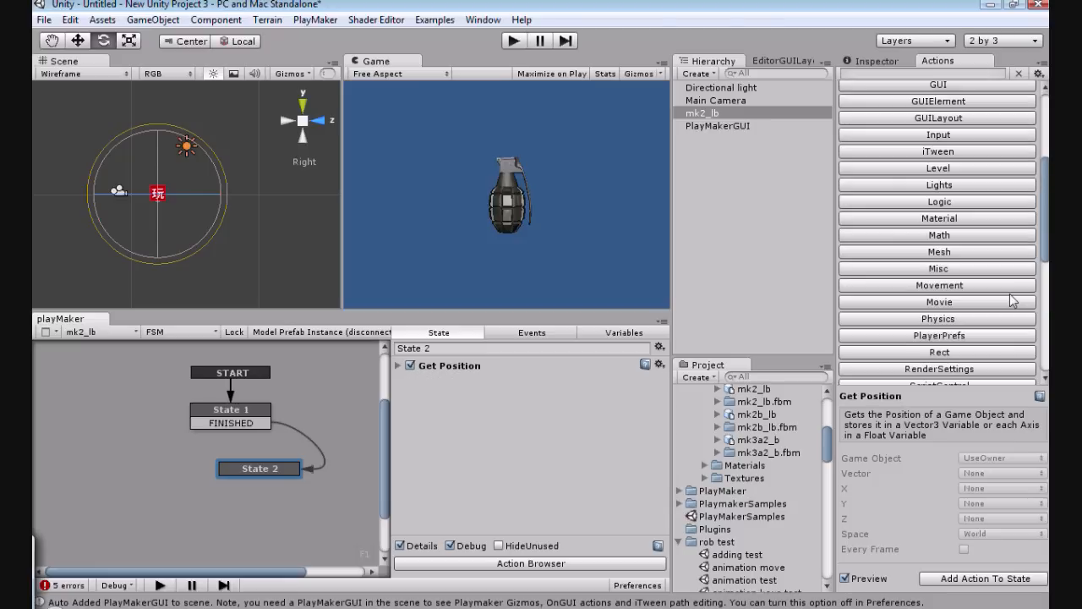
click(936, 322)
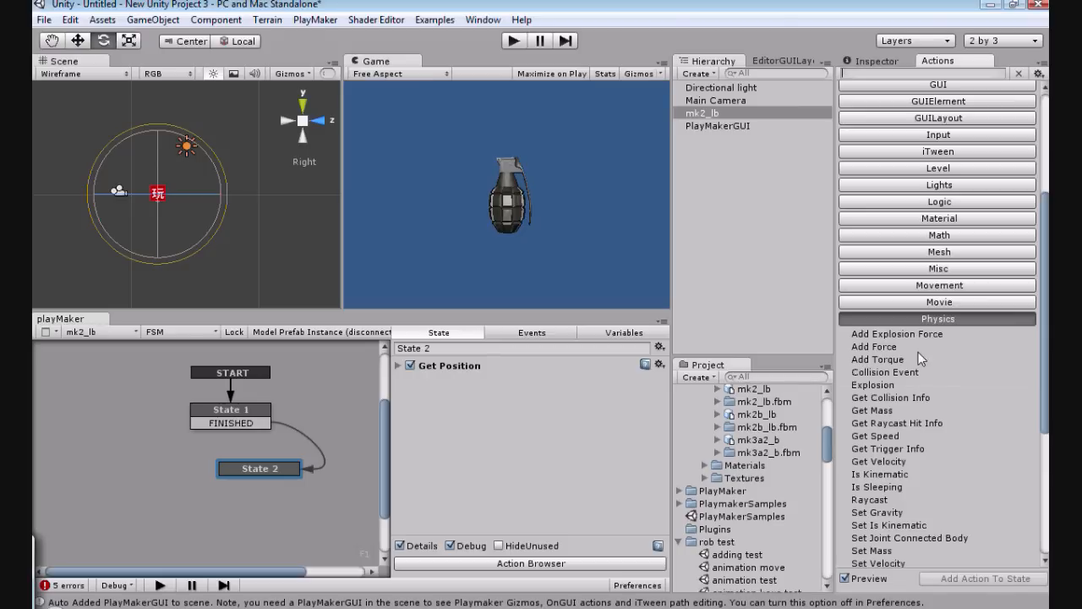
click(871, 336)
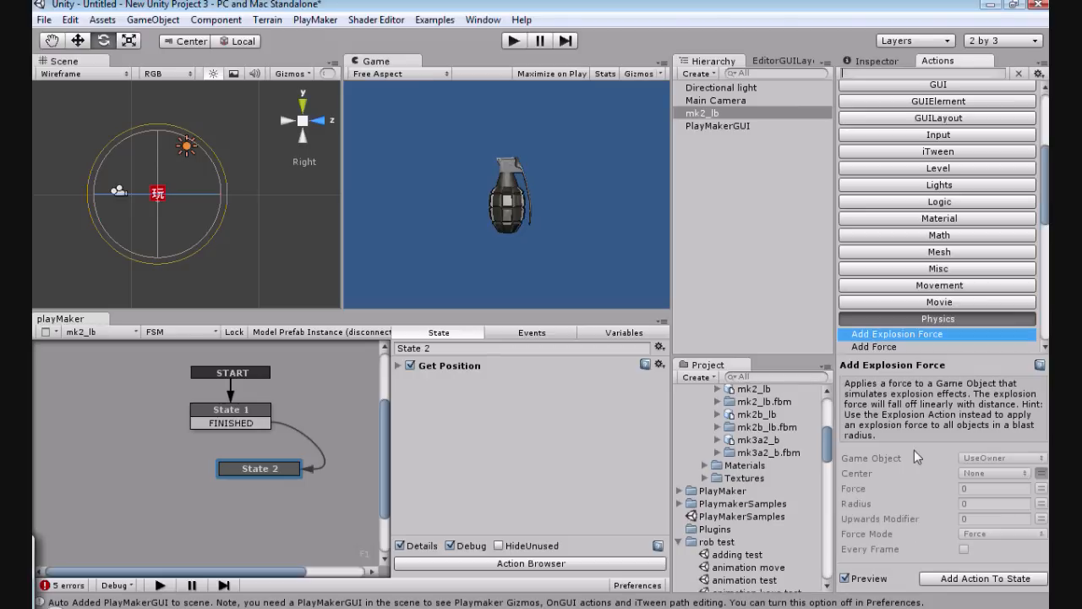
click(947, 578)
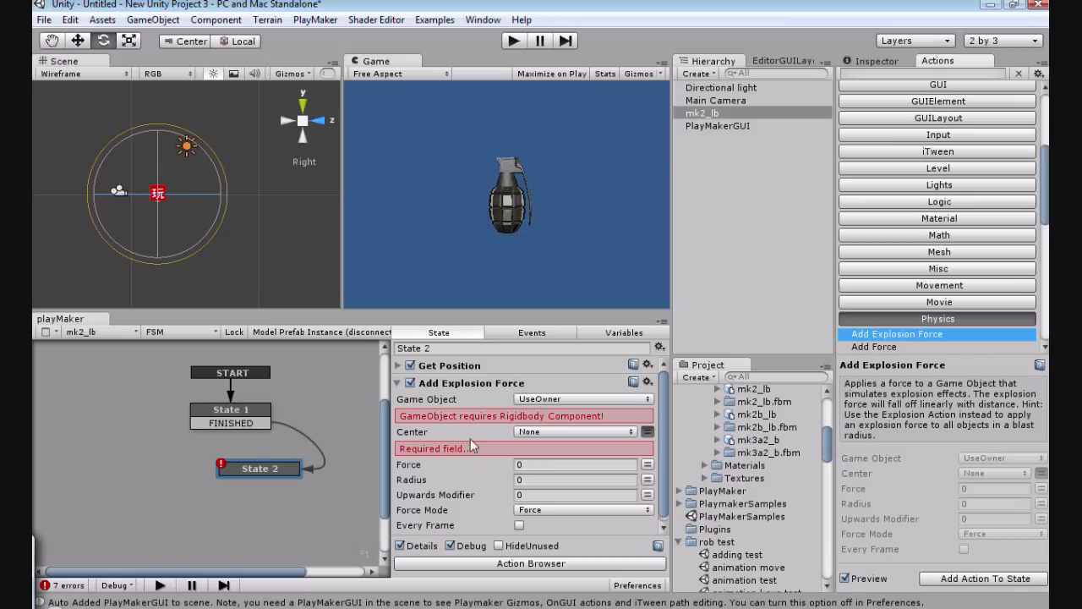
Step: Add a Rigidbody component to the mk2_lb grenade
click(215, 20)
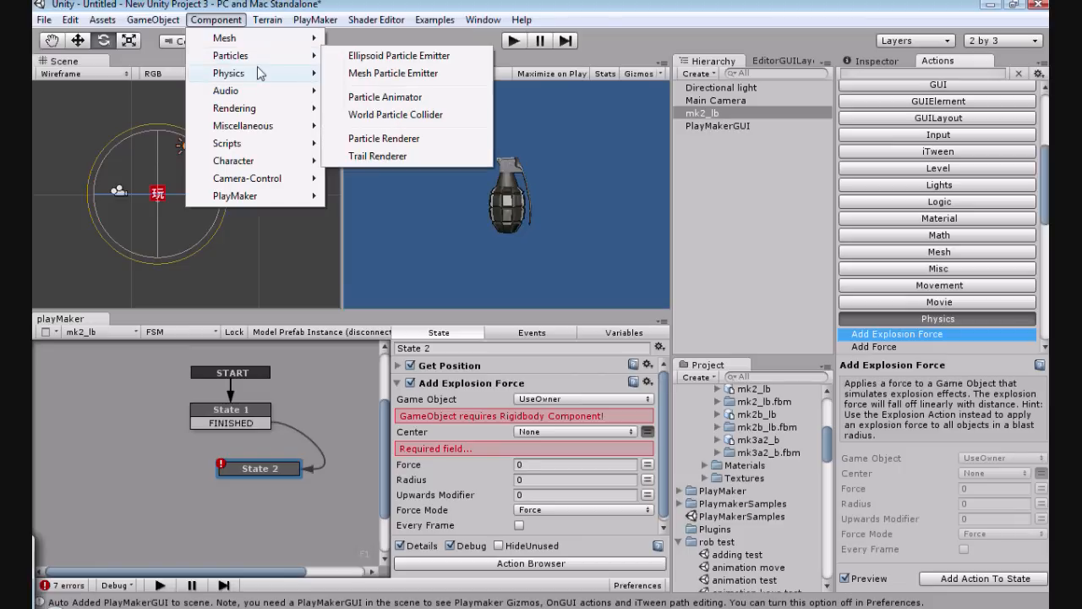
mouse_move(260, 74)
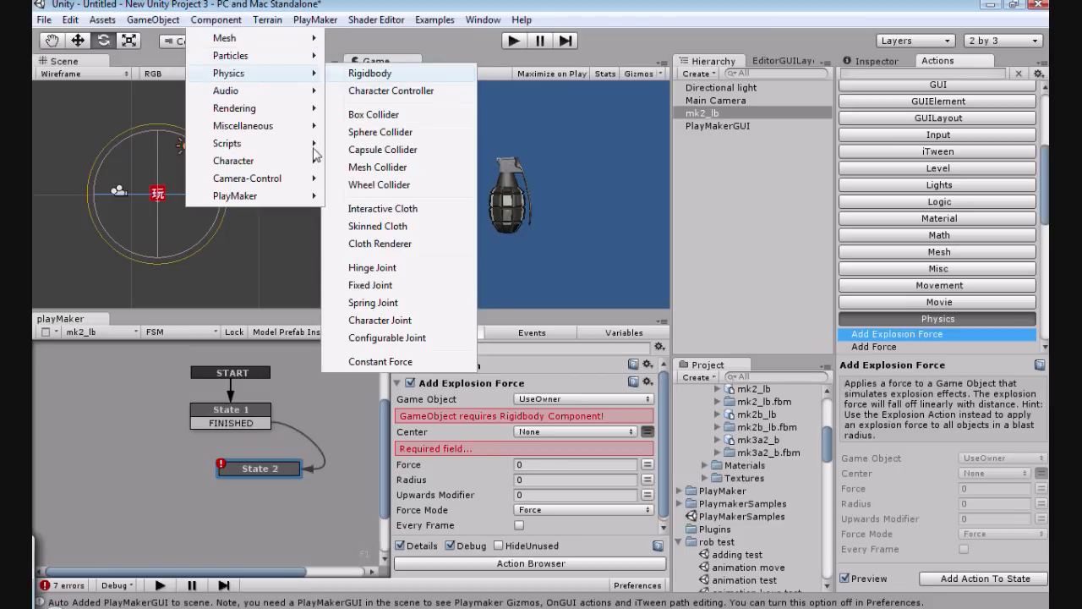
click(287, 236)
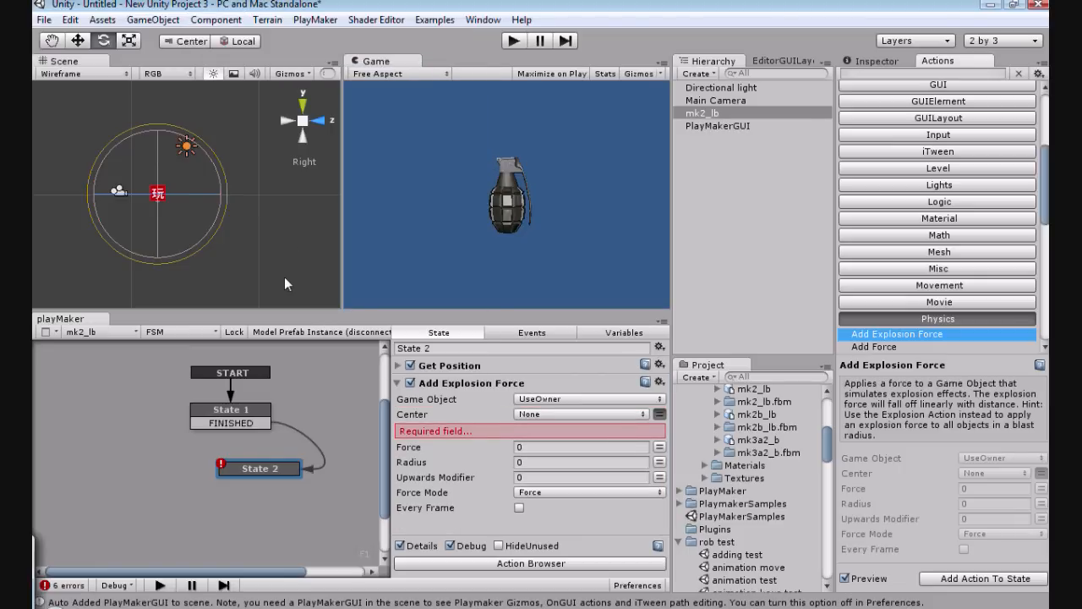
Step: Configure the Add Explosion Force action with center por, force 400, radius 30 and upwards modifier 10
click(623, 412)
click(550, 437)
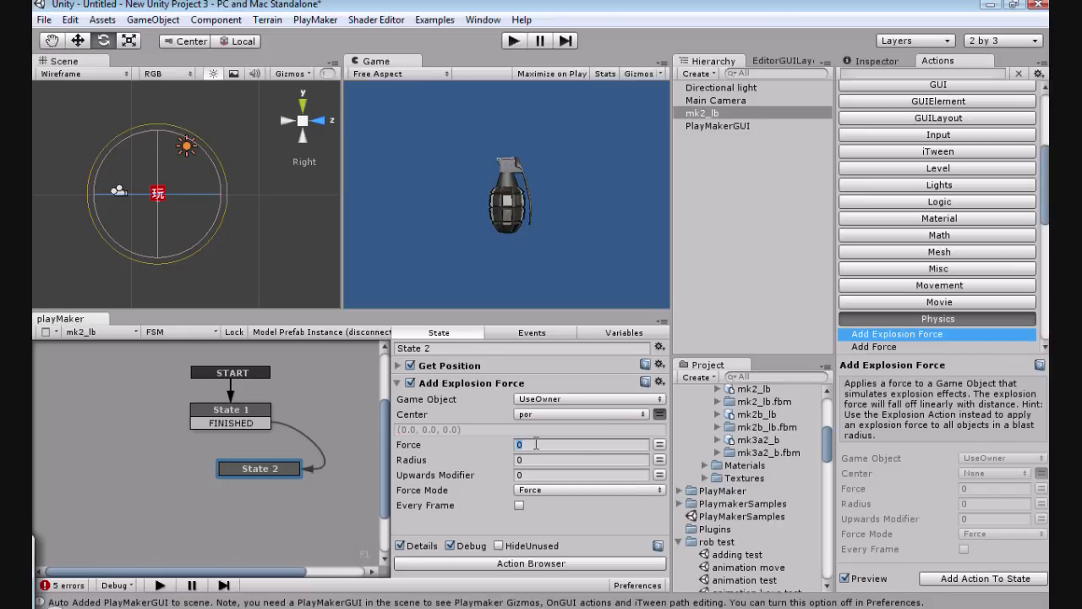
key(BackSpace)
text(400)
click(539, 460)
key(BackSpace)
text(30)
click(533, 473)
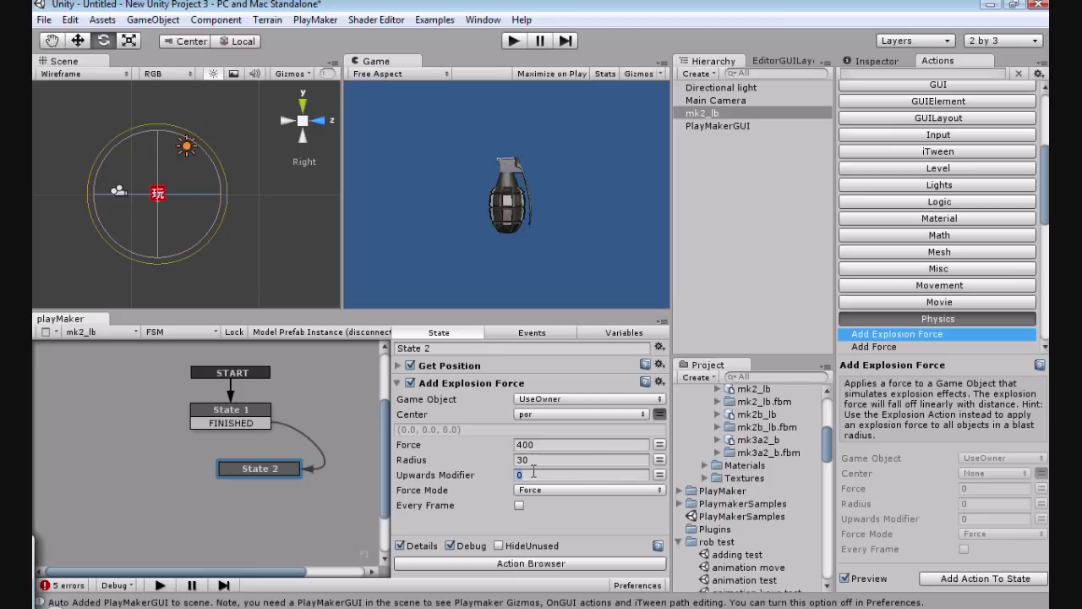
key(BackSpace)
text(10)
click(398, 383)
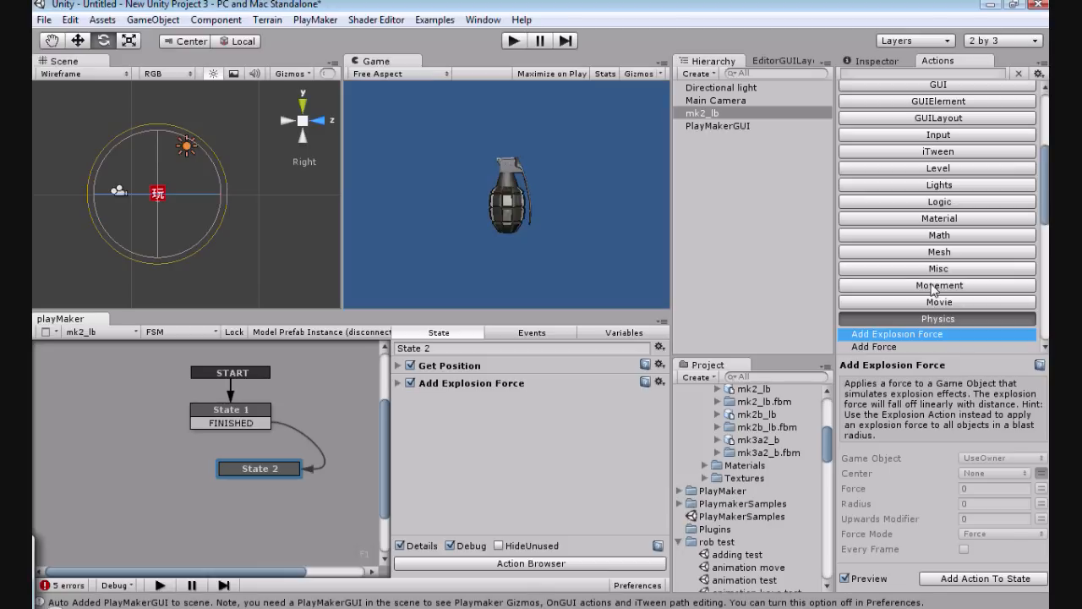
Step: Add a Create Object action to State 2 and set its position to the por variable
click(1045, 195)
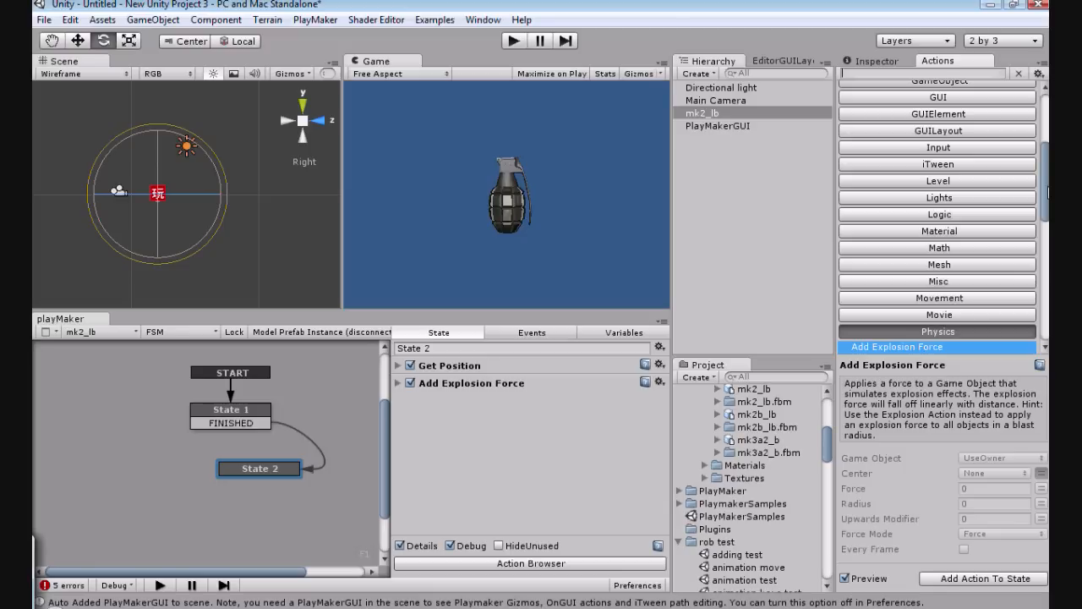
scroll(946, 202, up, 5)
click(942, 198)
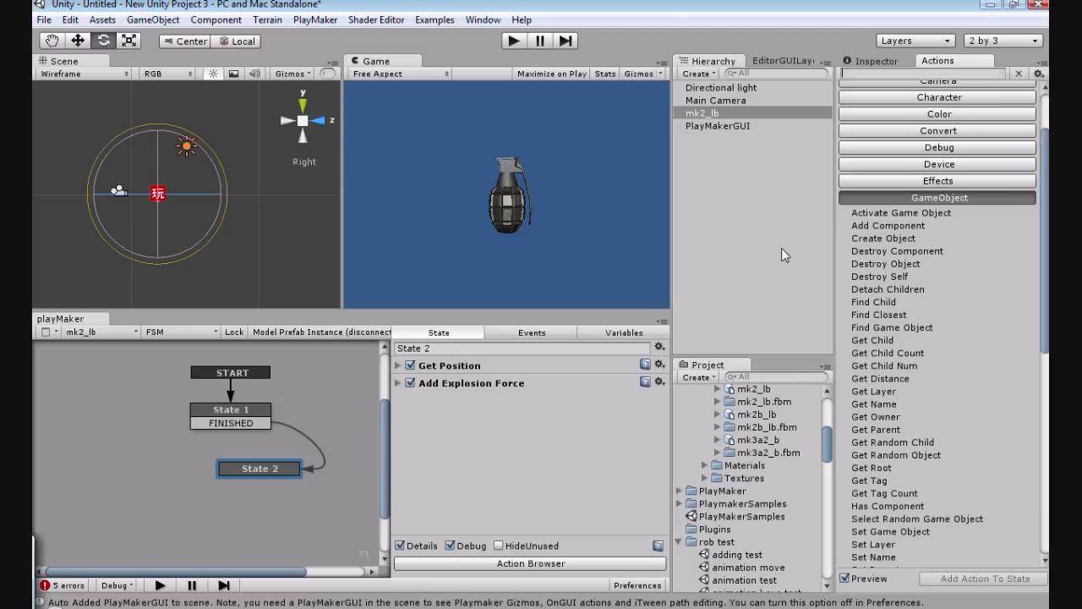
click(883, 238)
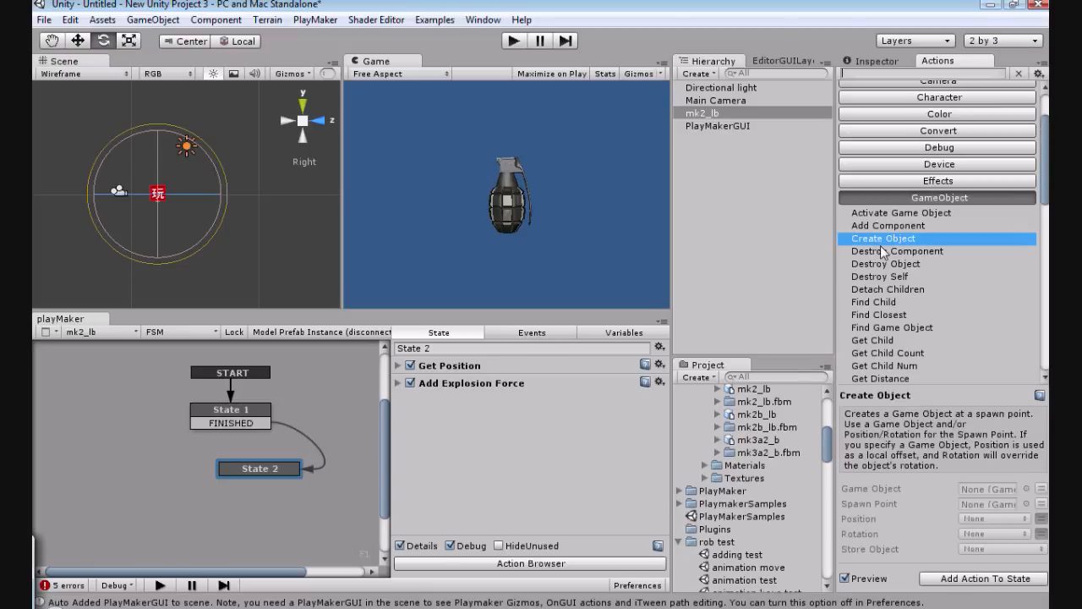
click(932, 578)
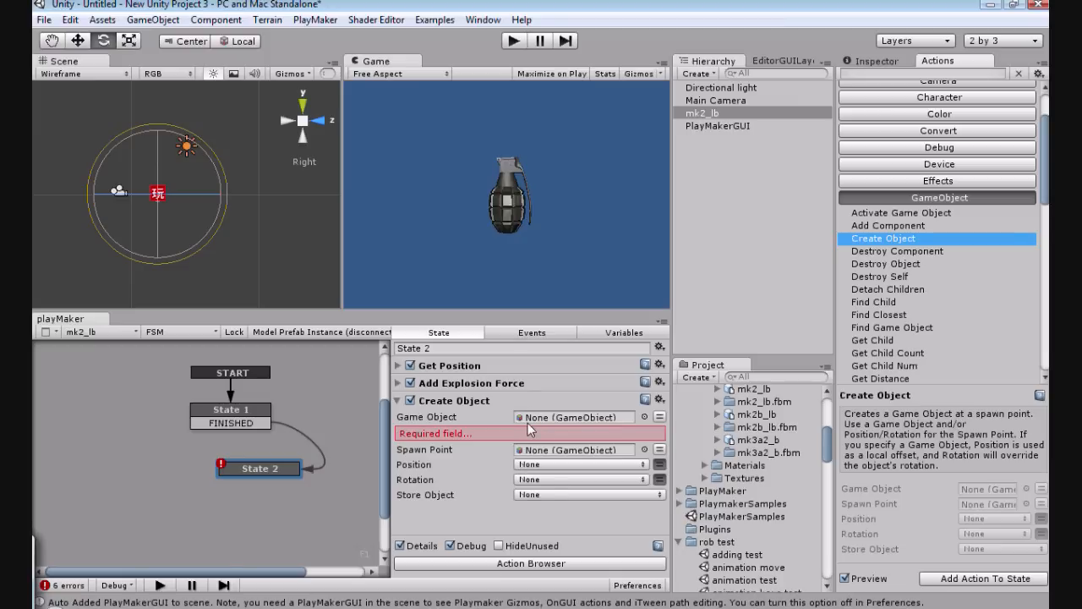
click(640, 473)
click(566, 489)
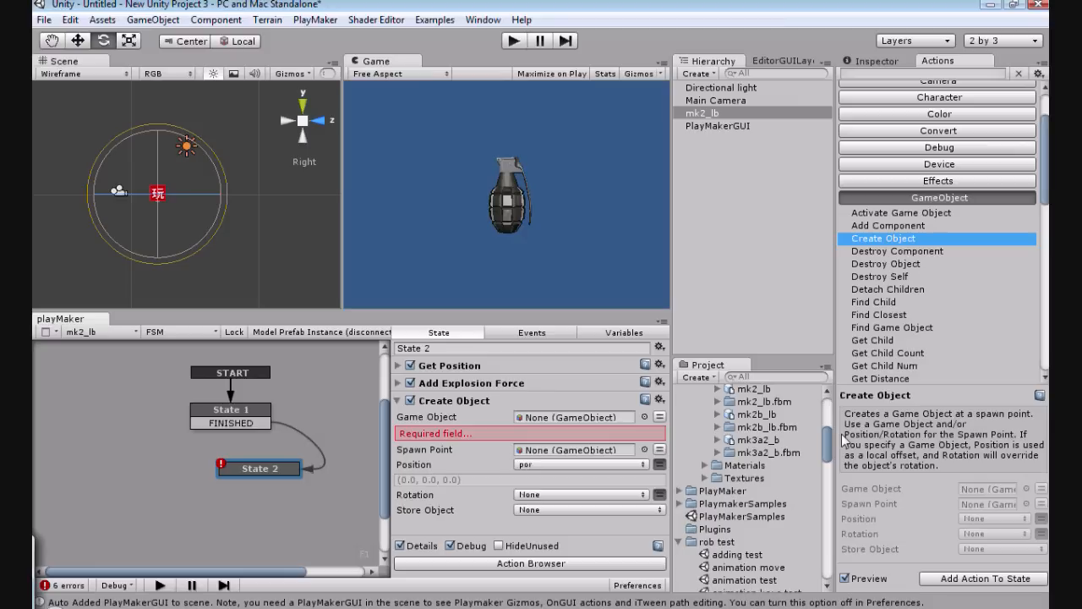
Step: Collapse the Models and rob test project folders and expand the Particles folder inside Standard Assets
drag(827, 438, 825, 412)
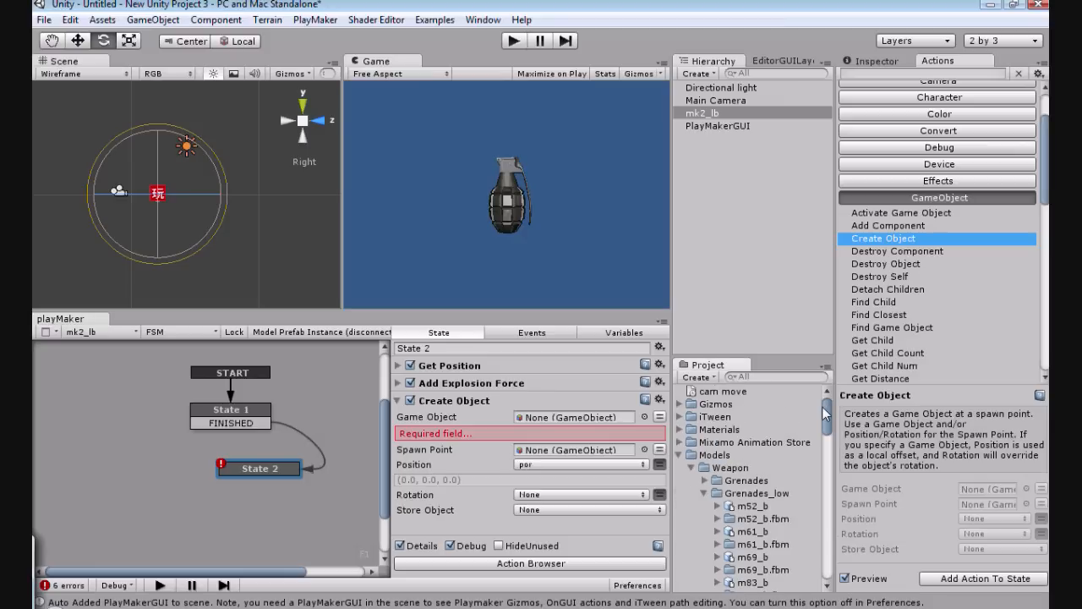
click(681, 455)
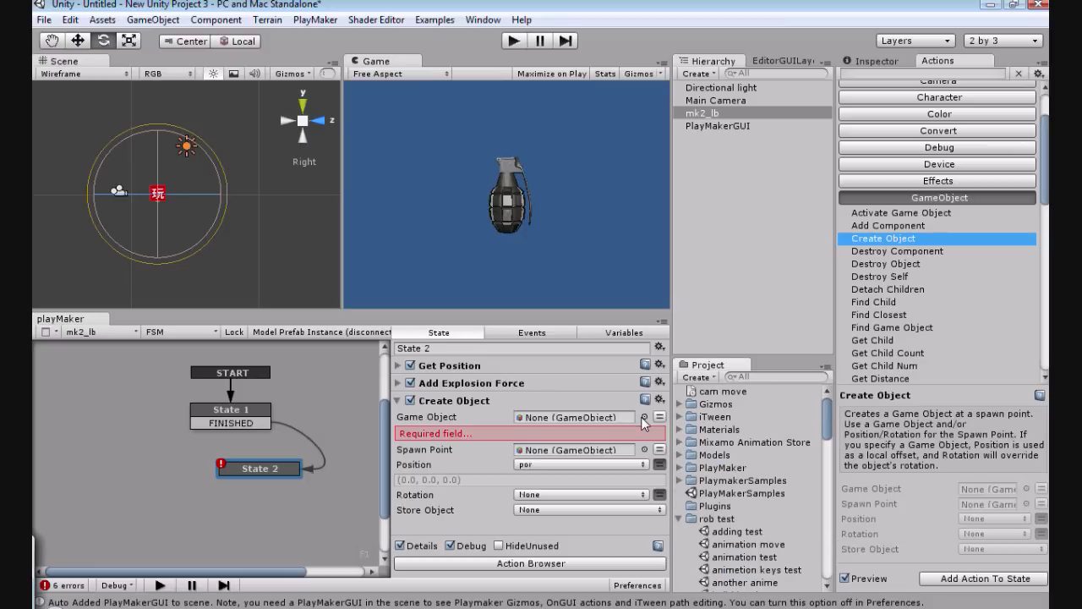
click(679, 519)
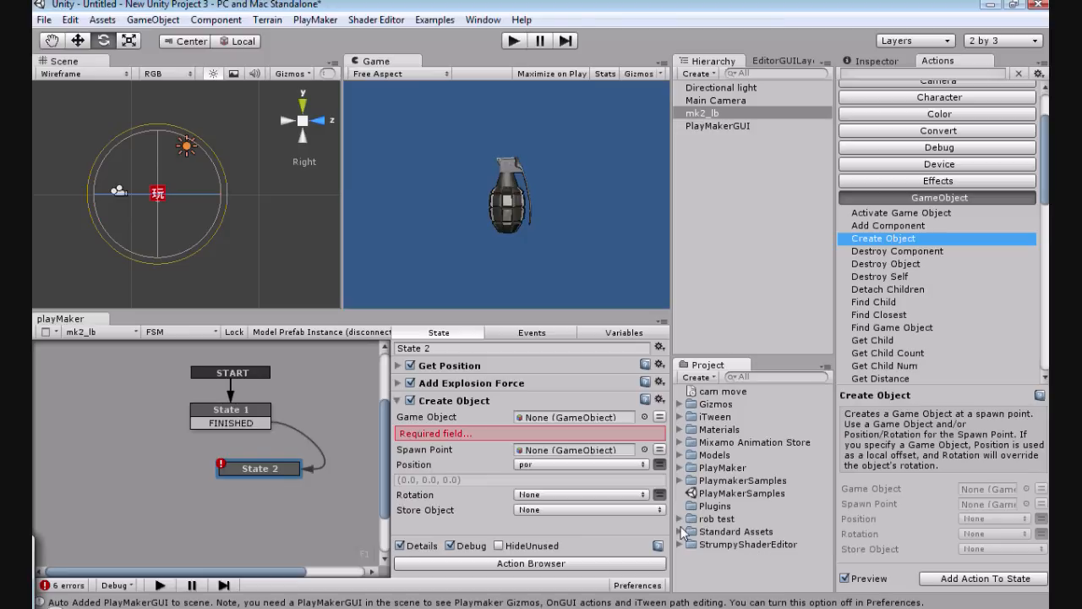
click(680, 531)
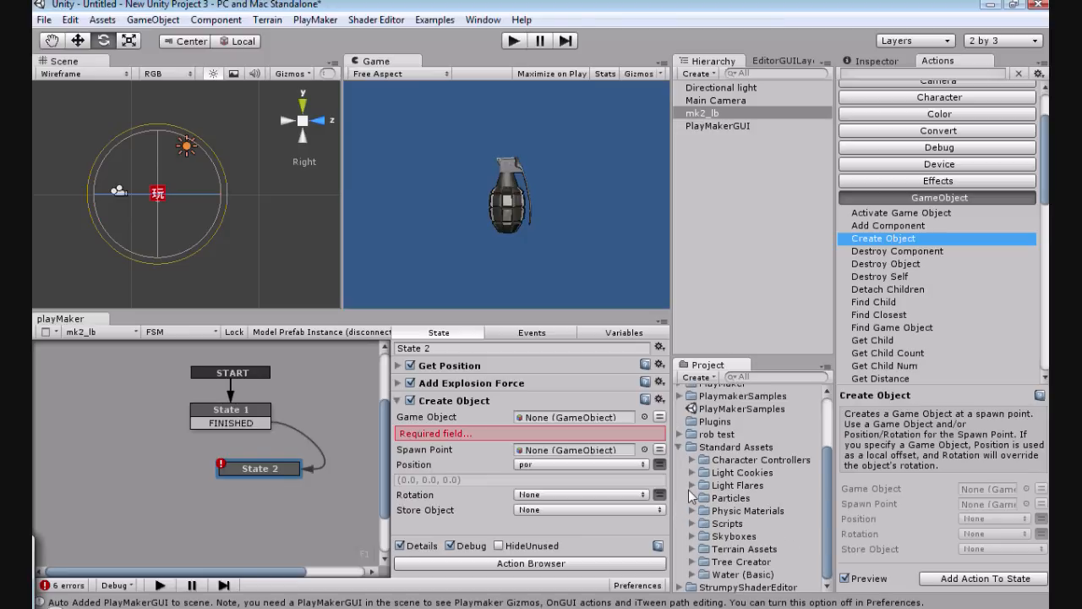
click(690, 498)
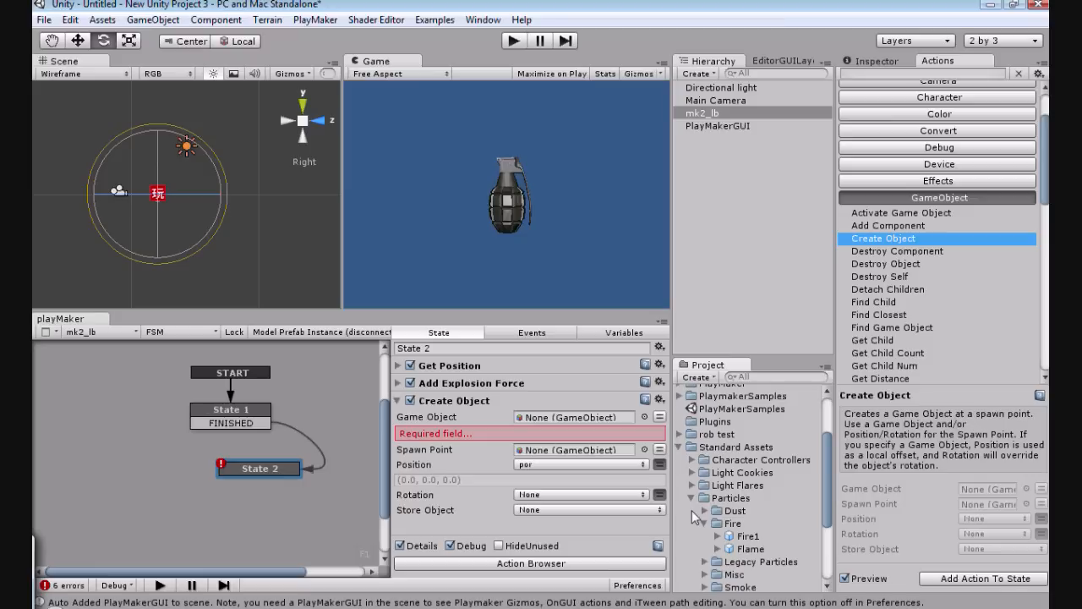
click(703, 527)
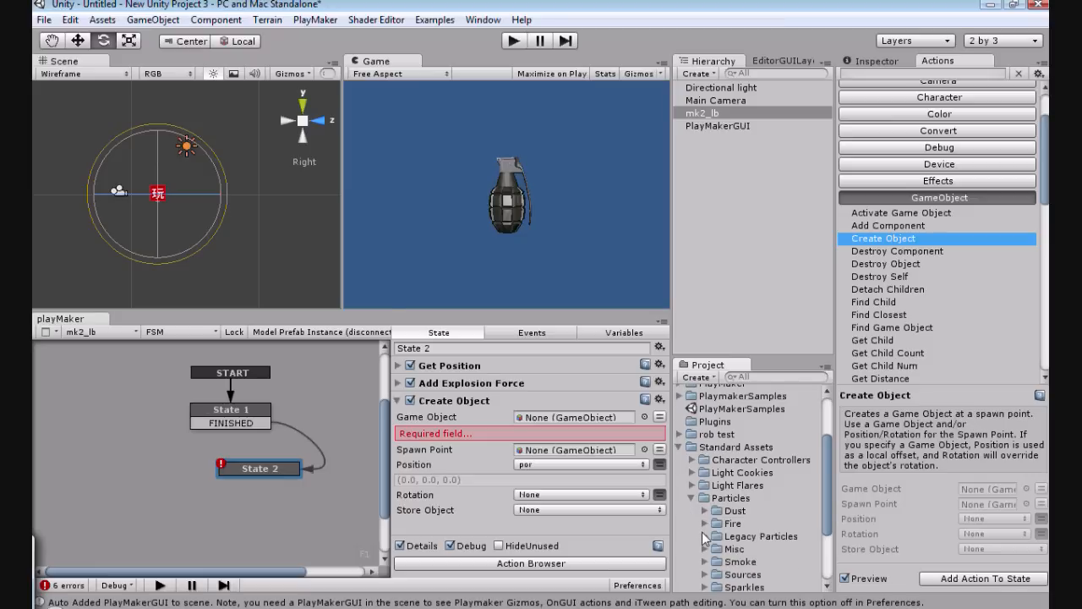
Step: Assign the explosion prefab from the Legacy Particles folder as the Create Object action's game object, and collapse the action
scroll(700, 538, down, 2)
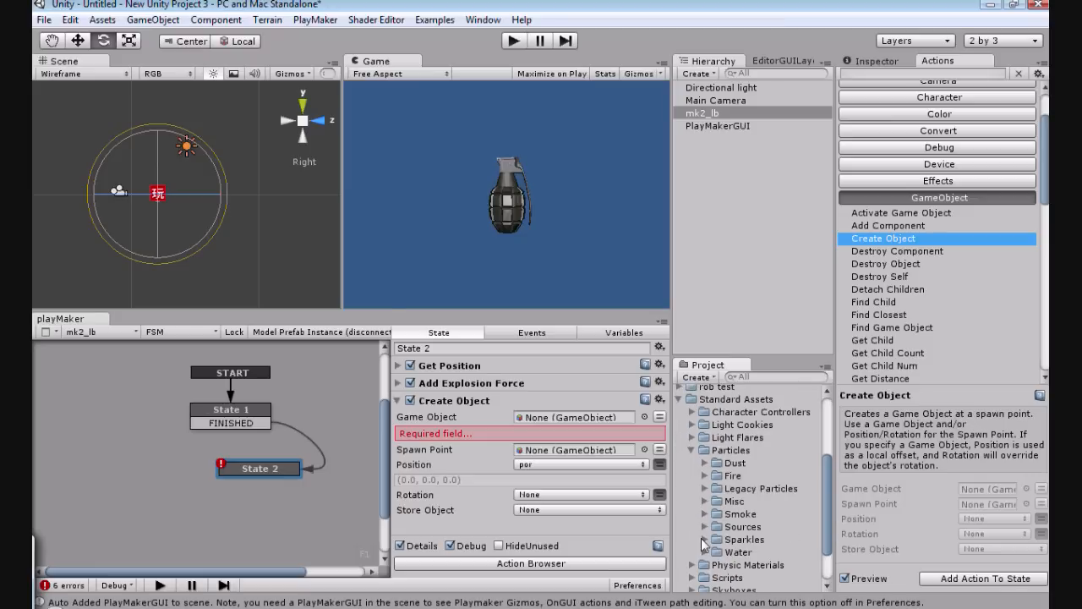
click(701, 537)
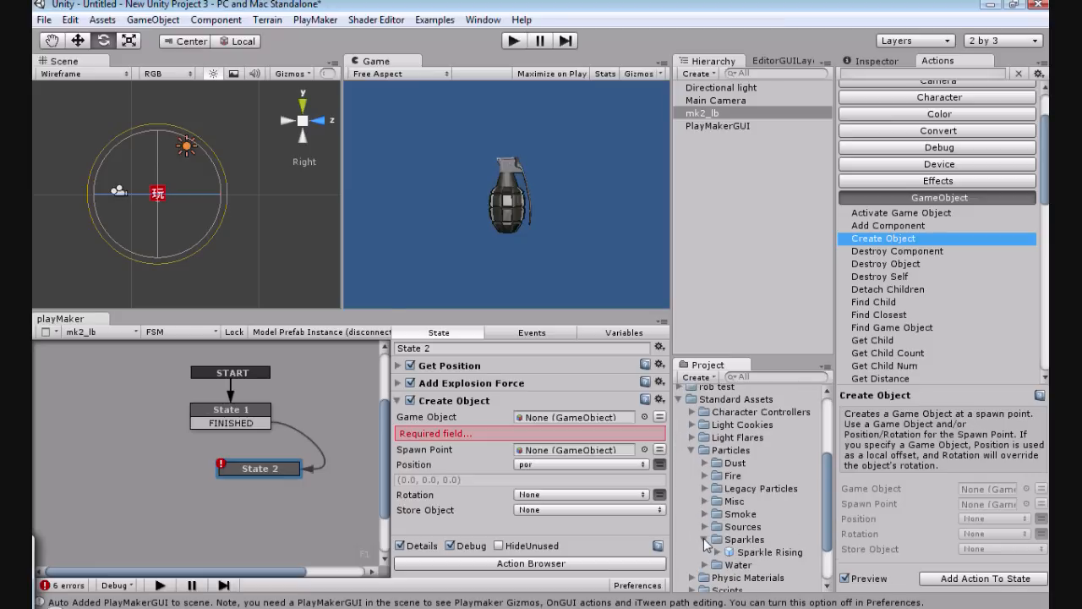
click(705, 539)
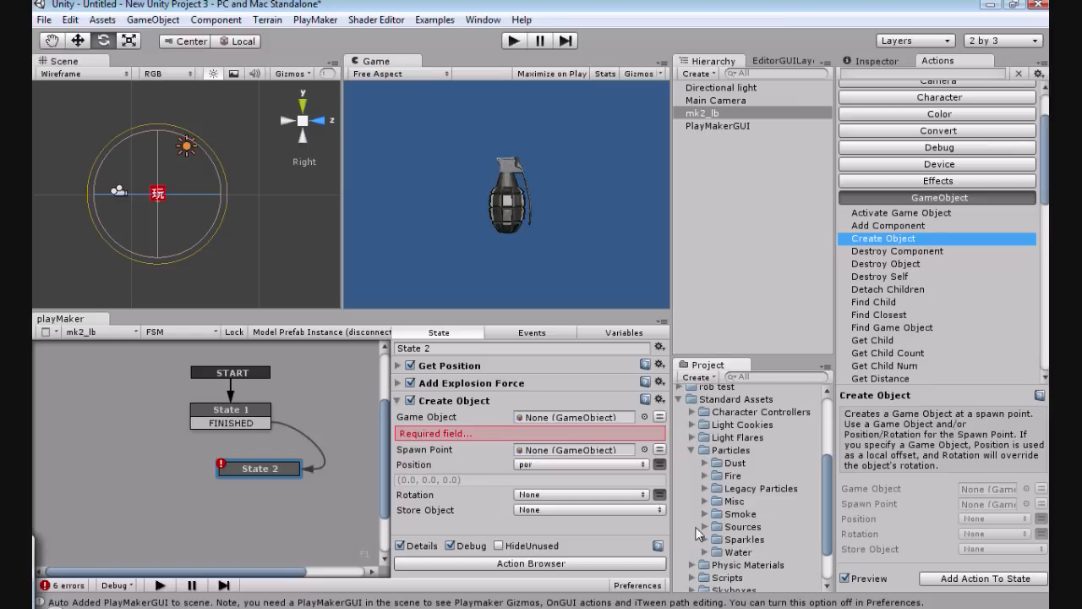
click(704, 513)
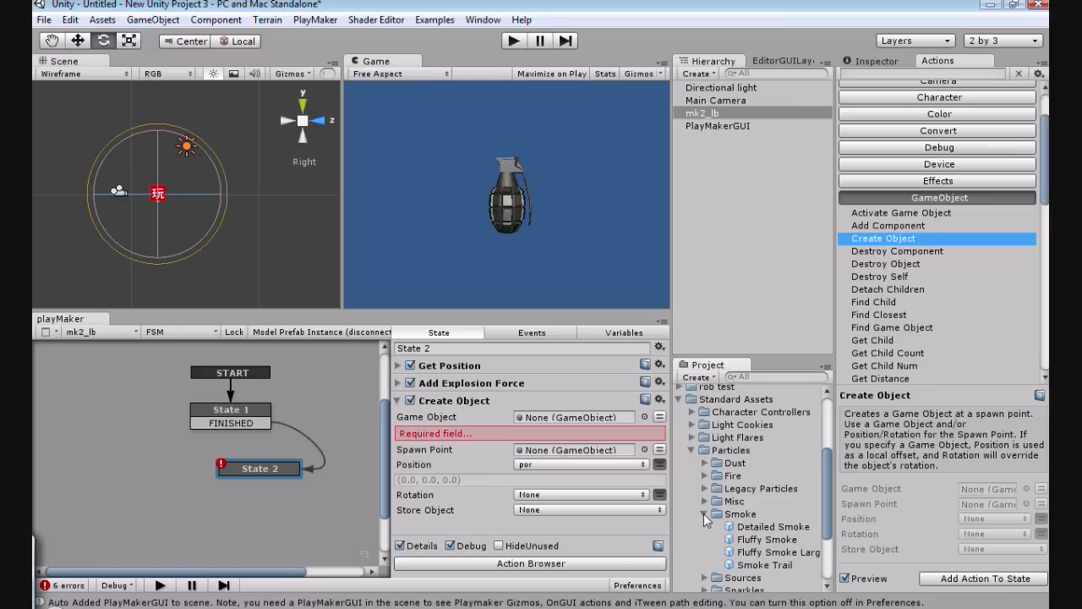
click(704, 513)
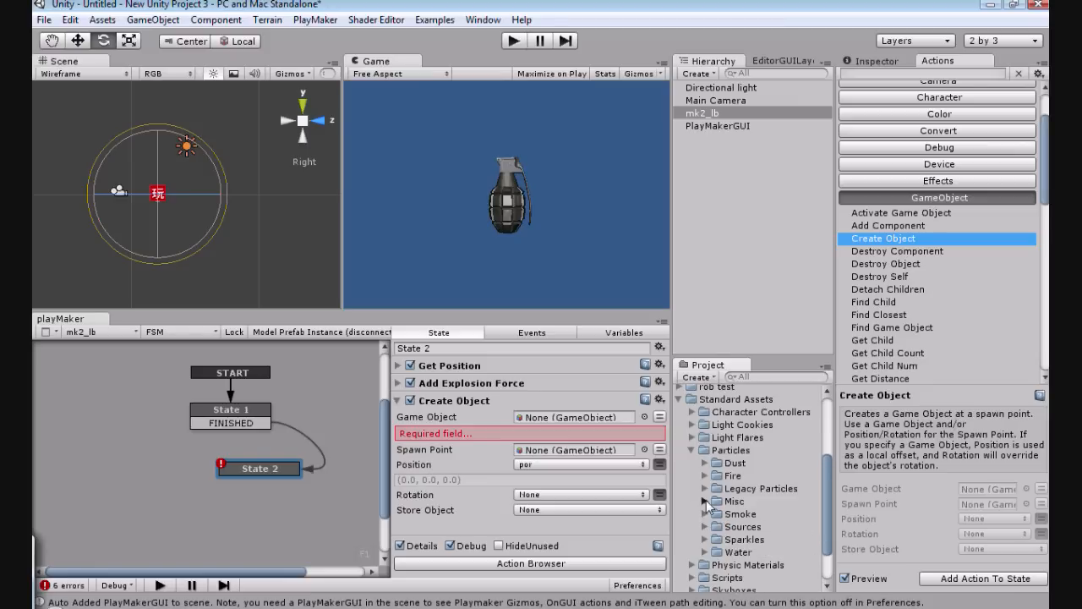
click(706, 500)
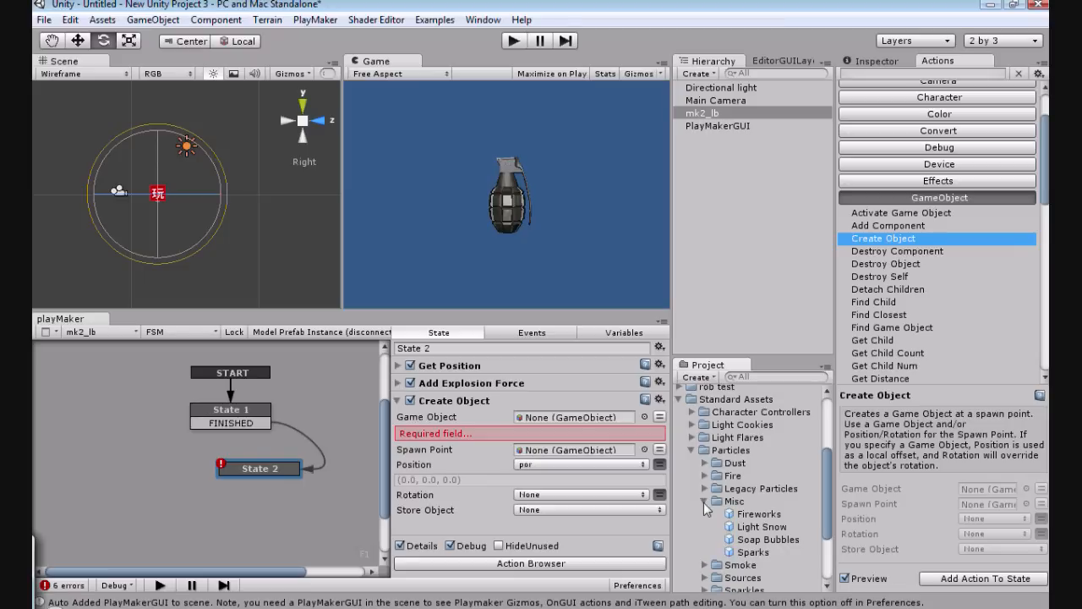
click(703, 501)
click(705, 489)
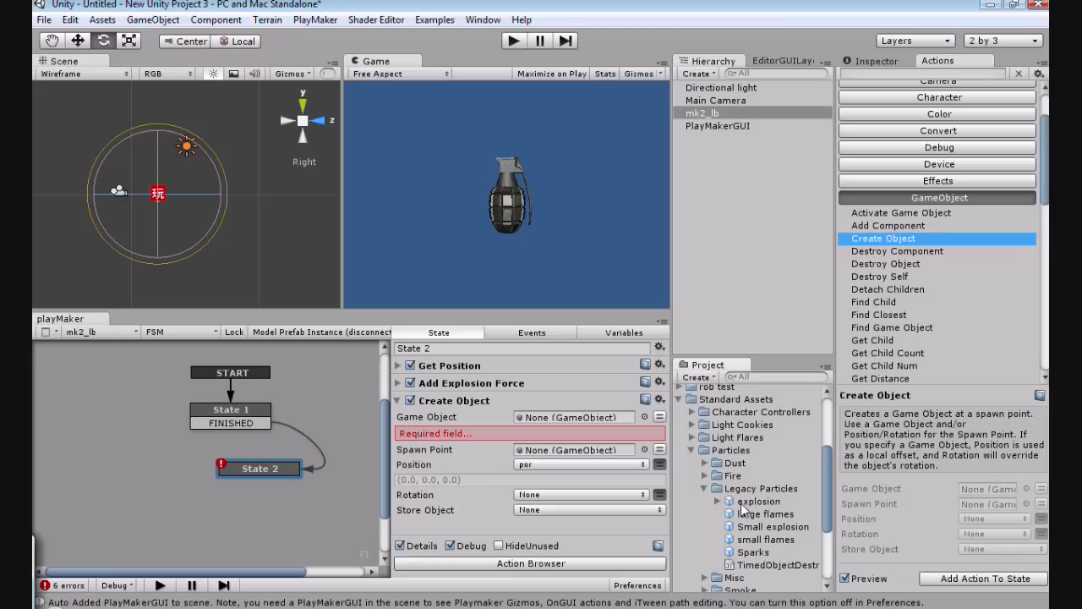
drag(742, 505, 577, 418)
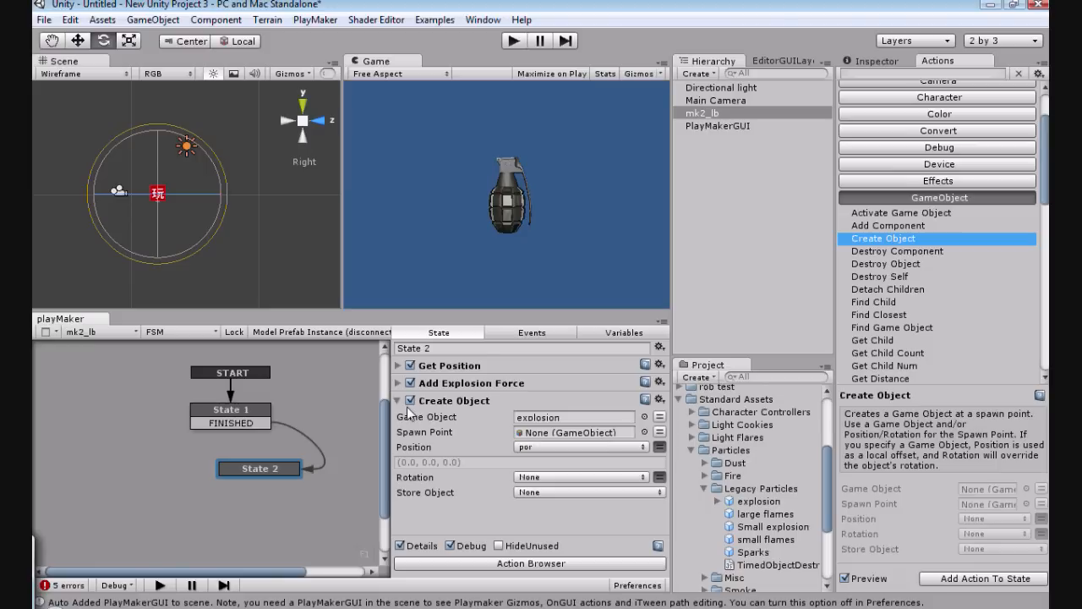
click(518, 399)
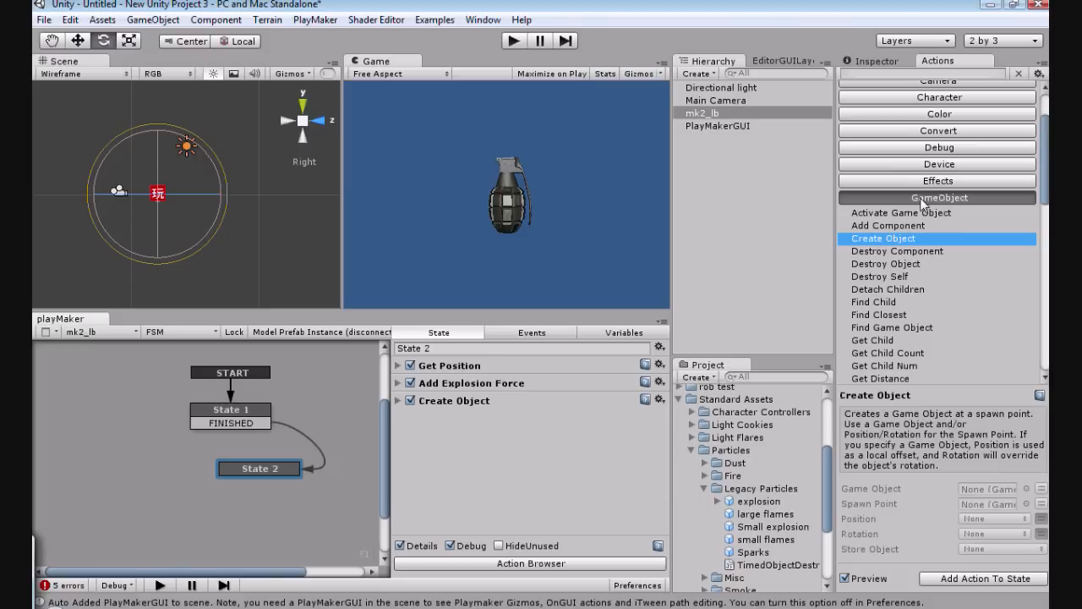
Step: Look through the Character, Effects, Math and Physics action categories for an action that removes the grenade
drag(1045, 188, 1026, 124)
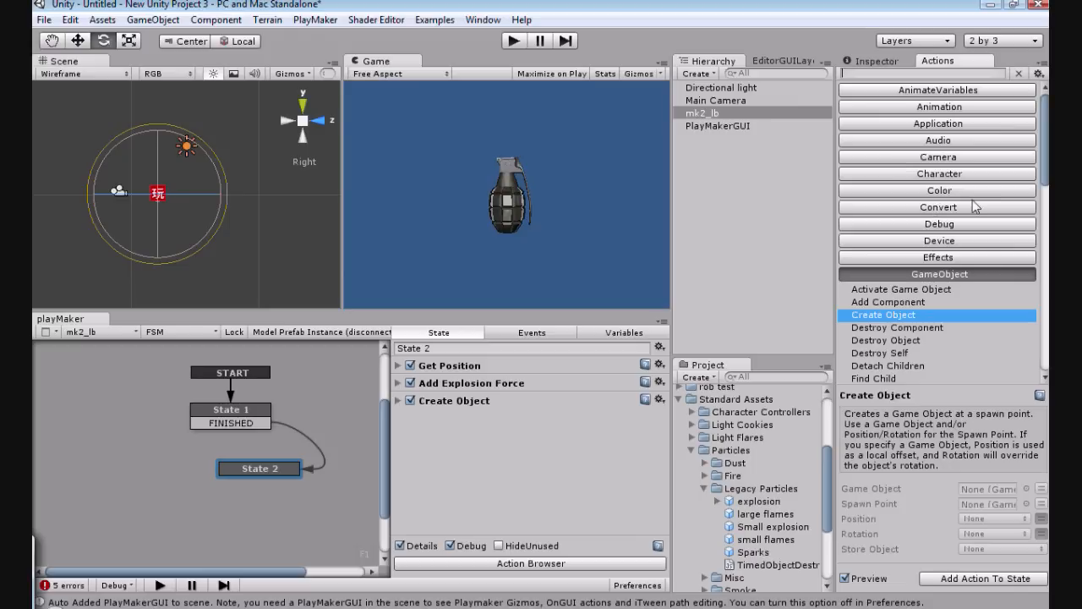
scroll(973, 199, down, 1)
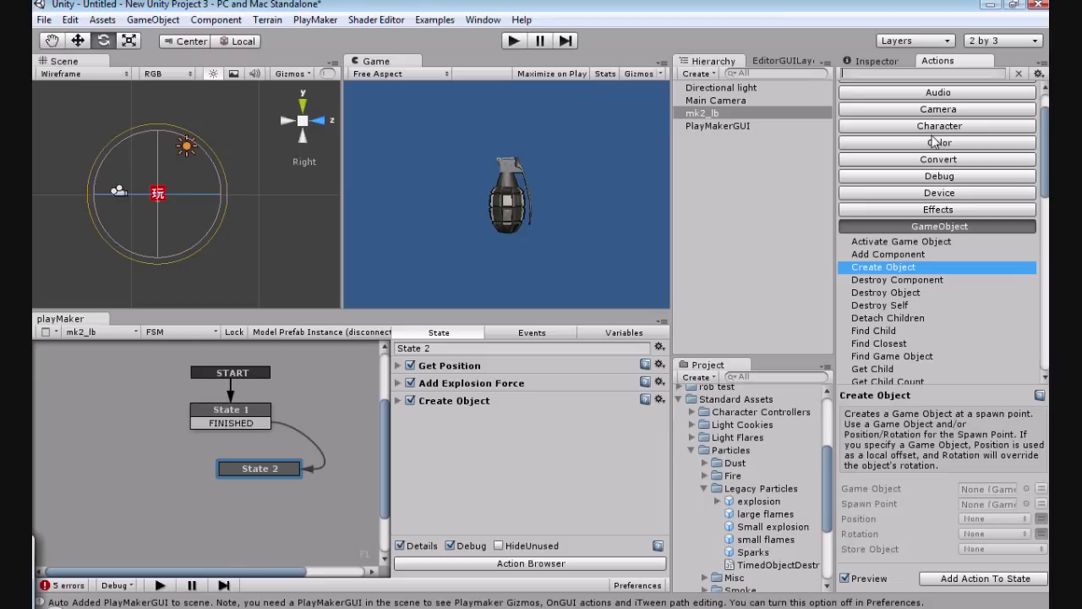
click(935, 127)
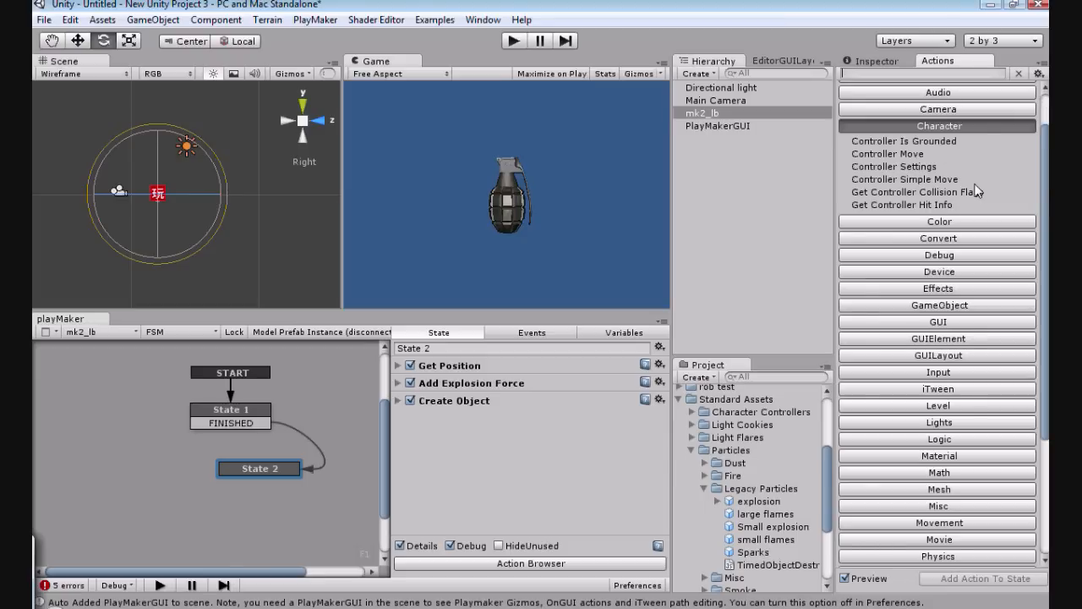
scroll(978, 191, up, 2)
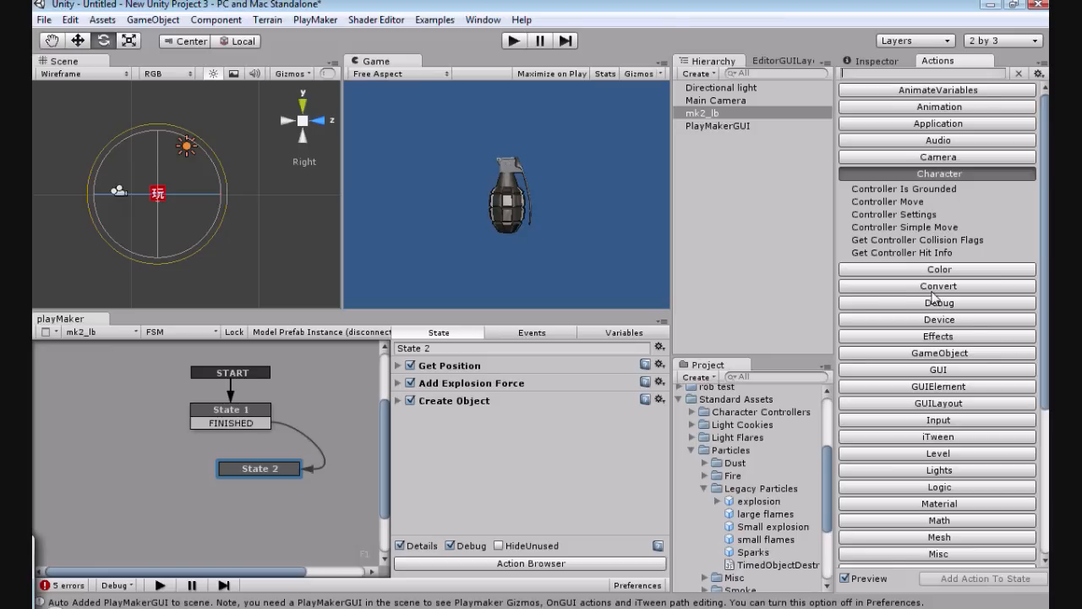
scroll(933, 298, down, 3)
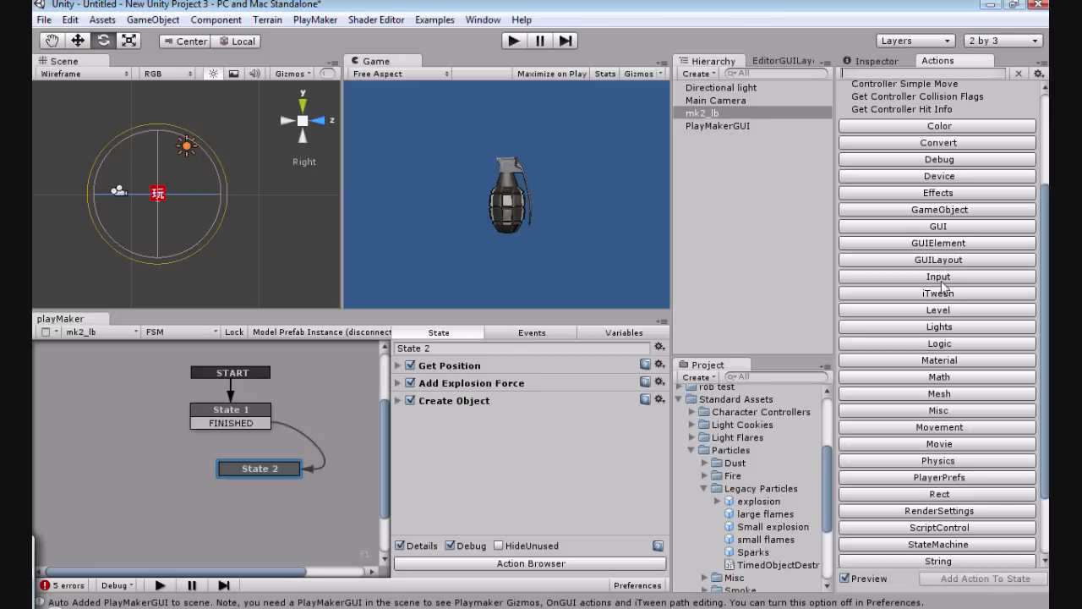
click(926, 195)
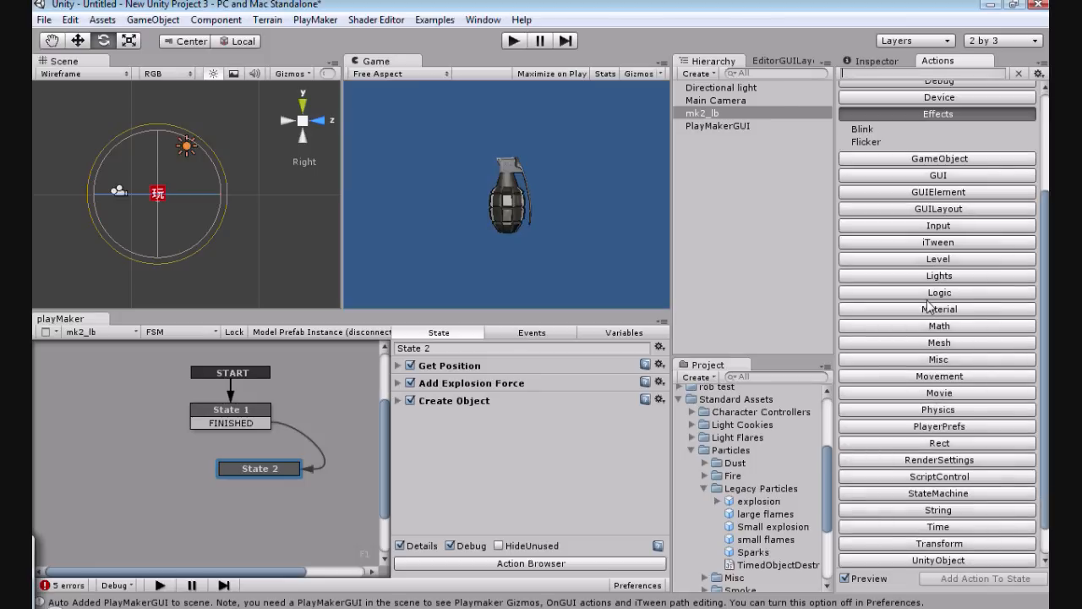
click(924, 330)
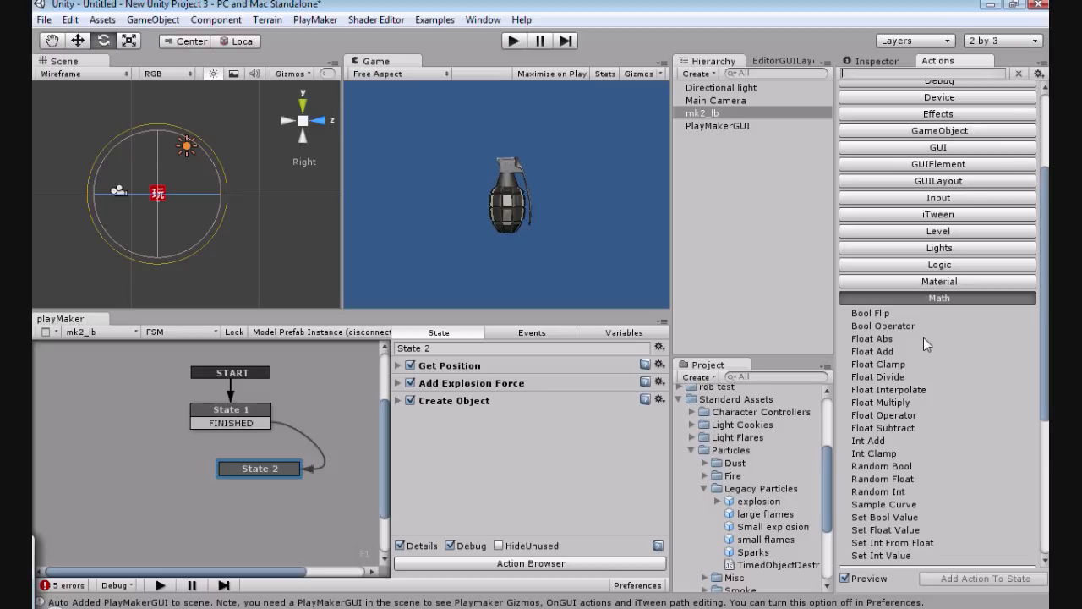
scroll(956, 339, down, 4)
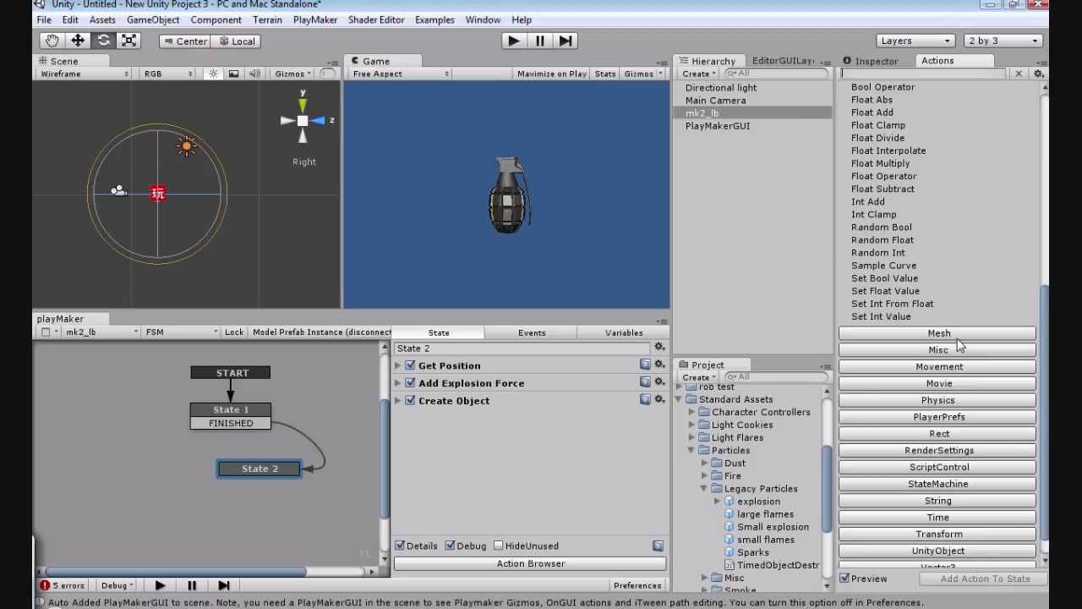
scroll(947, 363, down, 1)
click(930, 374)
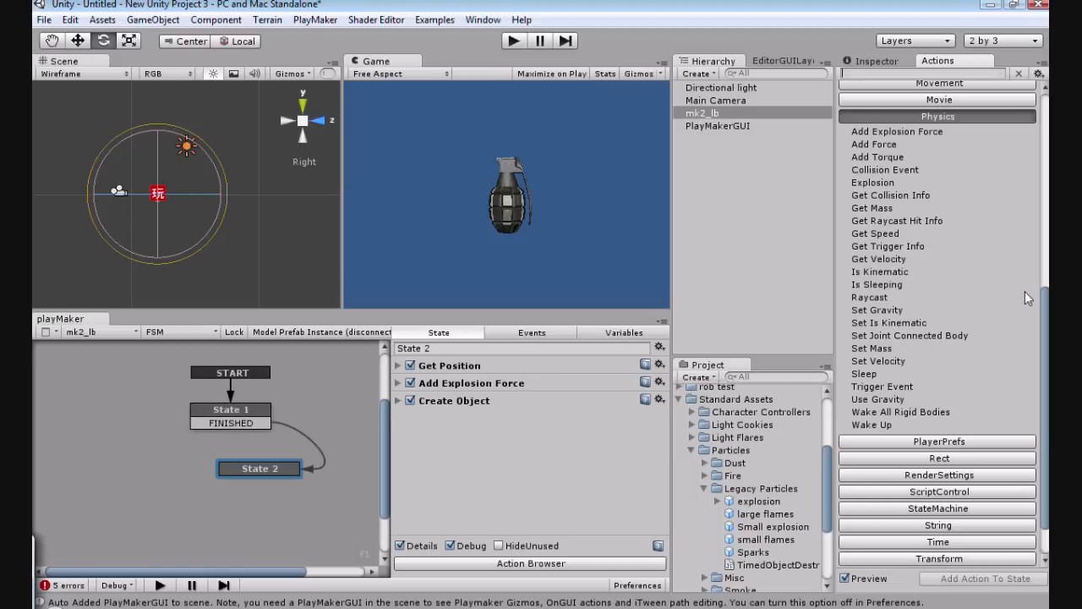
scroll(1022, 289, up, 3)
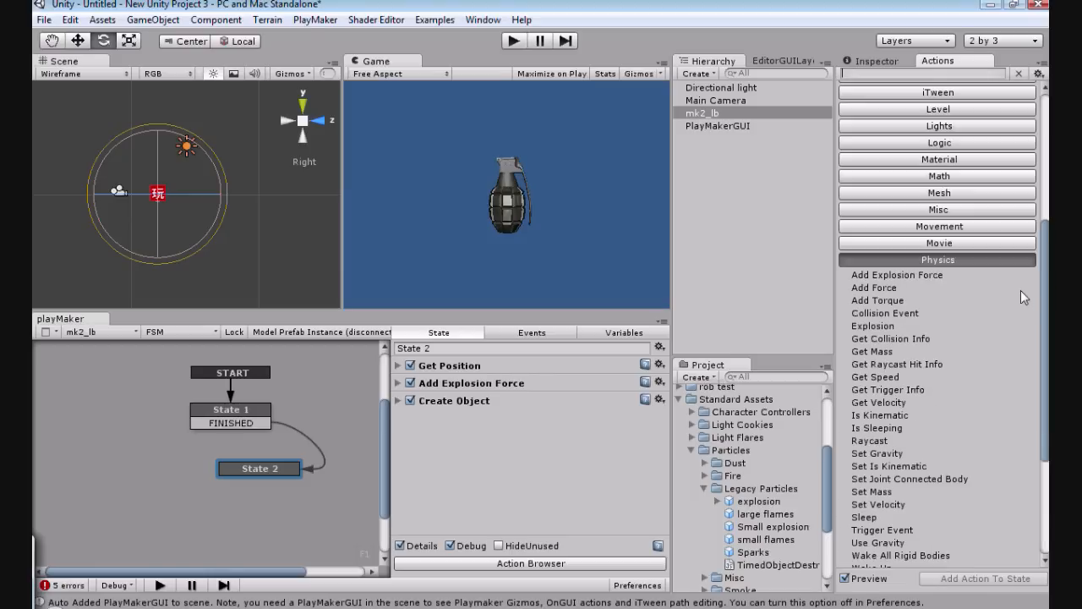
scroll(1021, 290, up, 5)
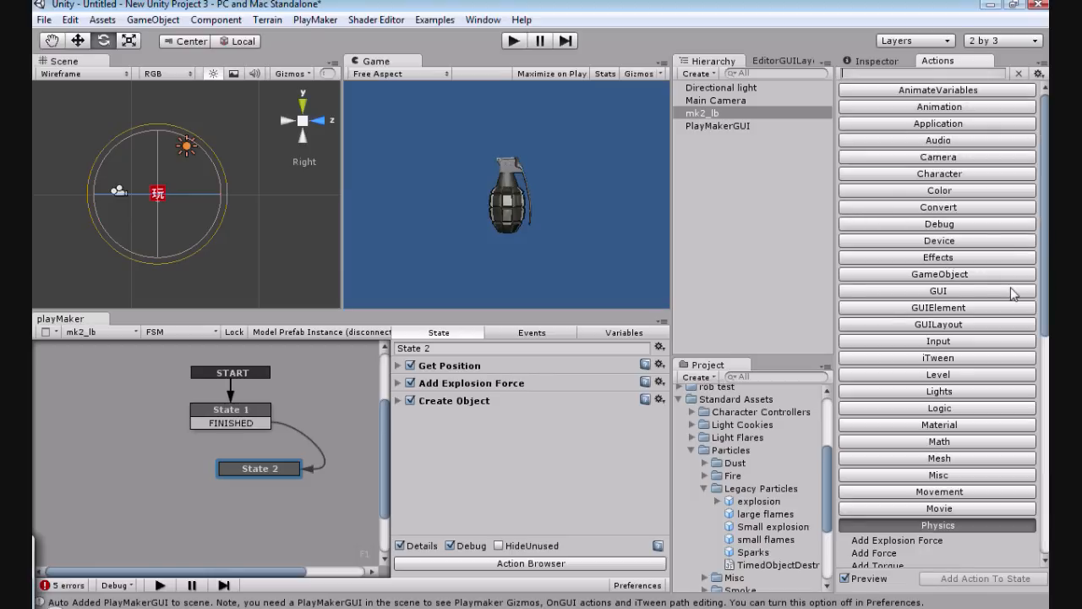
click(934, 175)
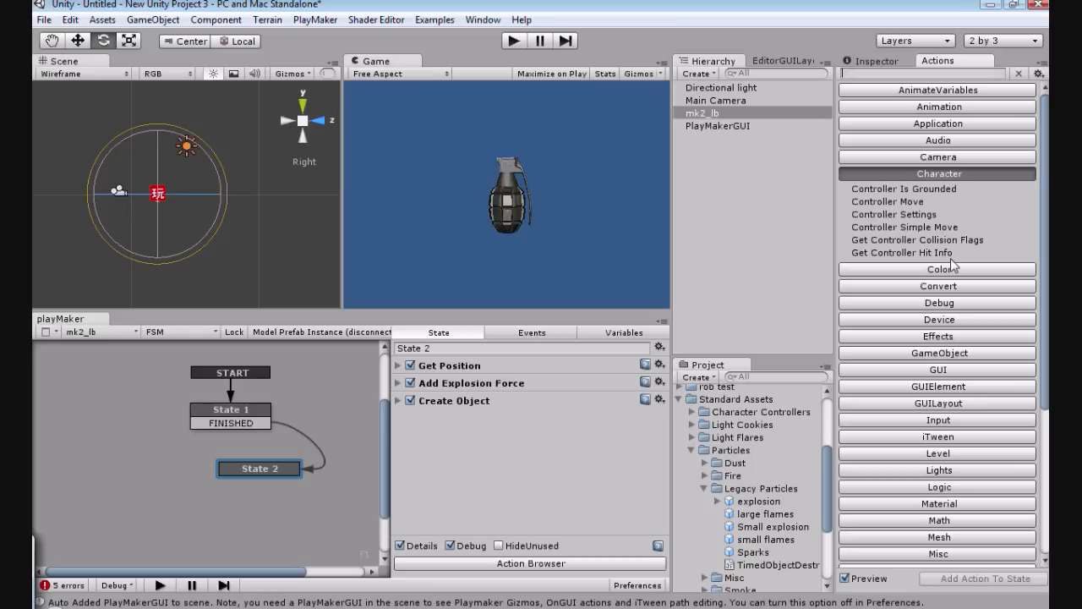
Step: Add the Destroy Self action from the GameObject category to State 2
click(936, 354)
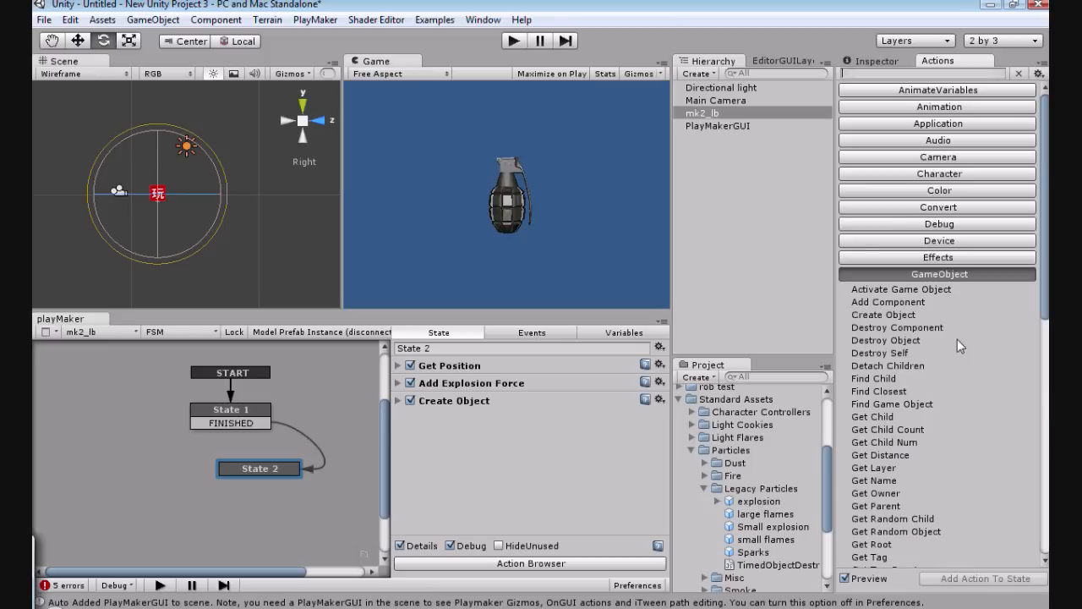
click(842, 352)
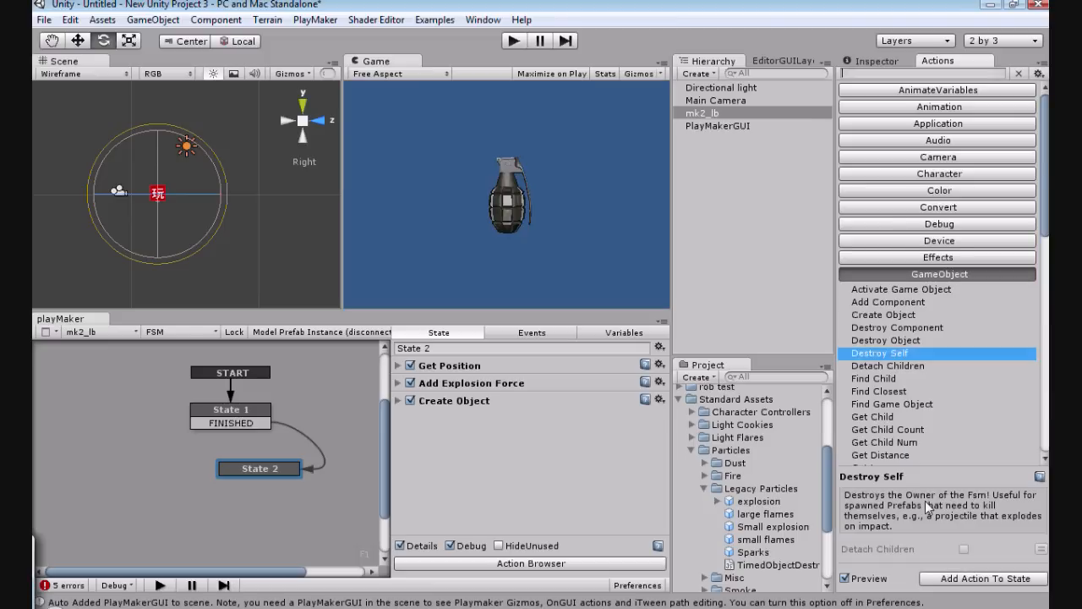
click(949, 580)
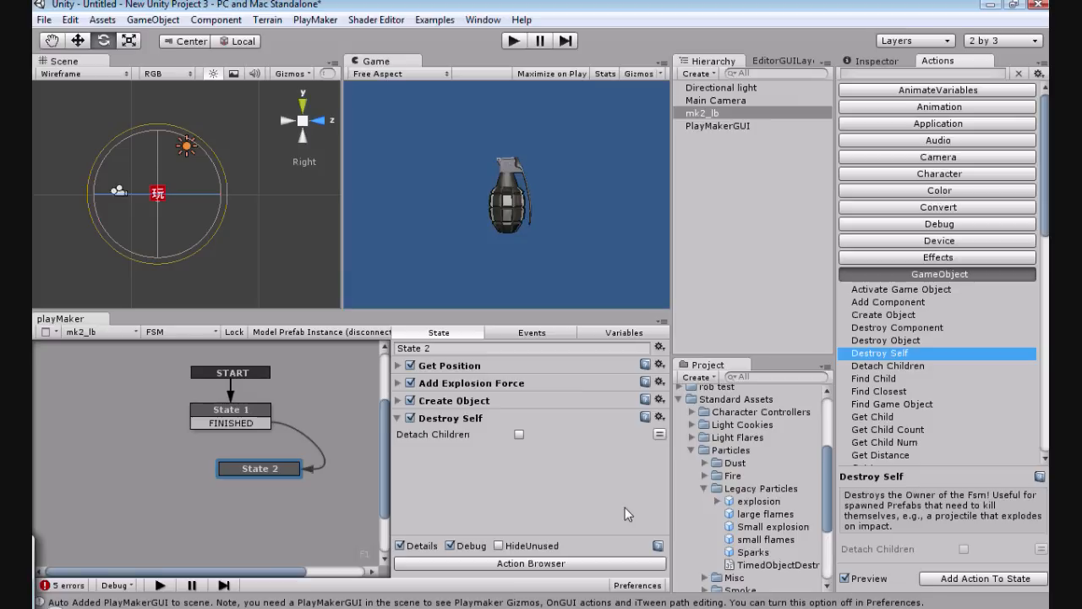
Step: Collapse the Destroy Self action and create a Plane primitive in the scene
click(394, 417)
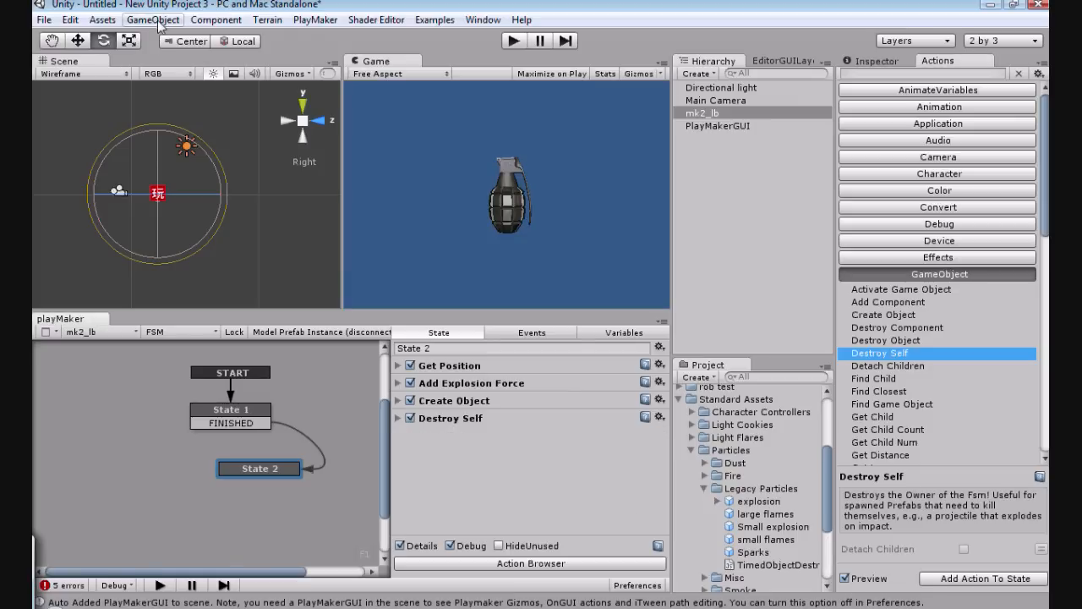
click(786, 61)
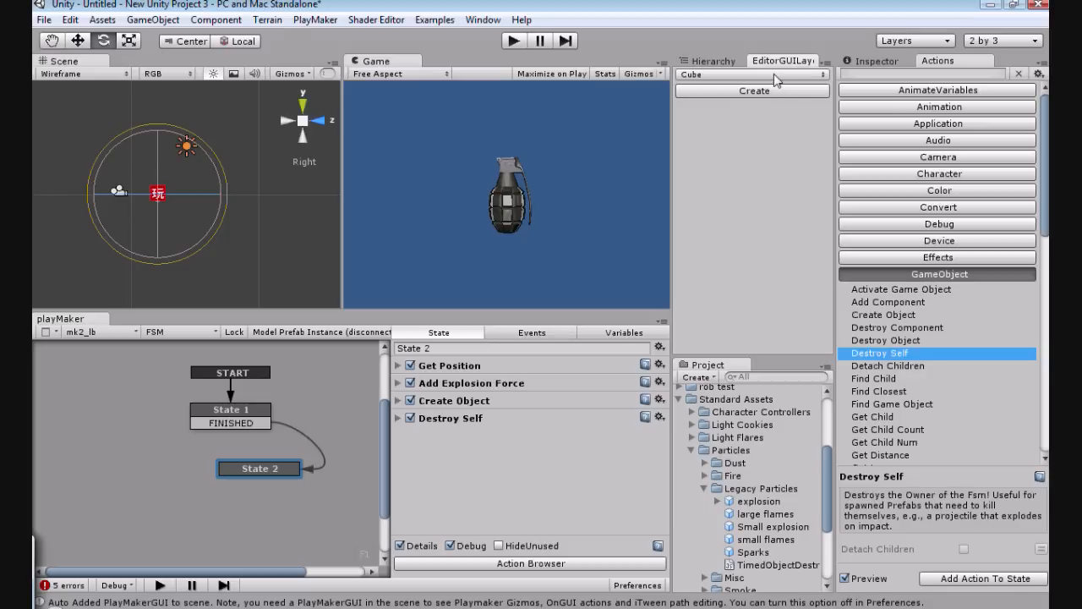
click(773, 74)
click(715, 114)
click(727, 94)
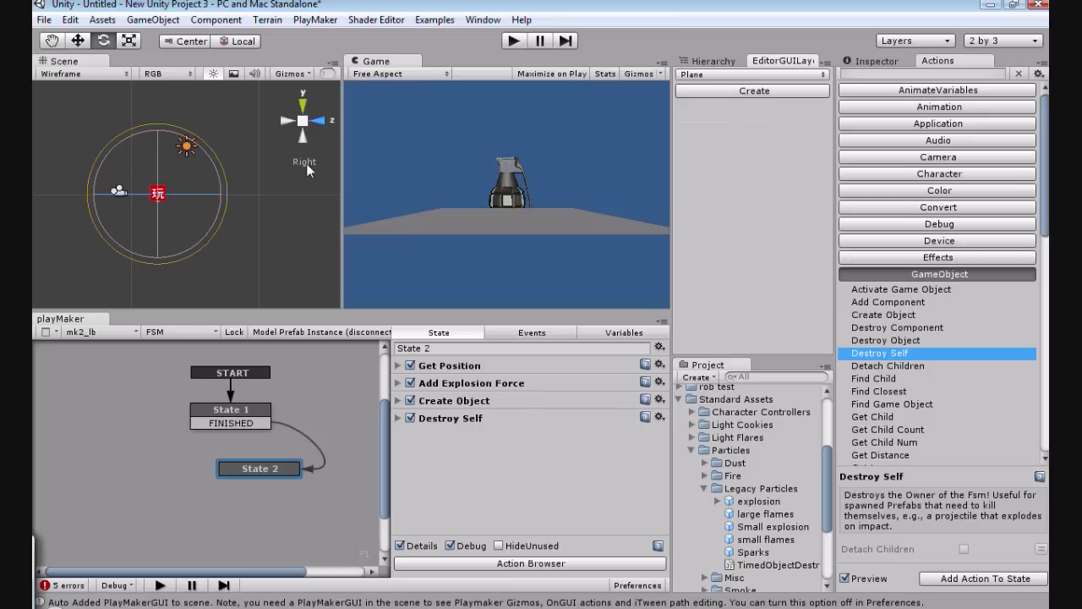
Step: Raise the grenade along its vertical axis so that it sits fully above the plane
click(78, 40)
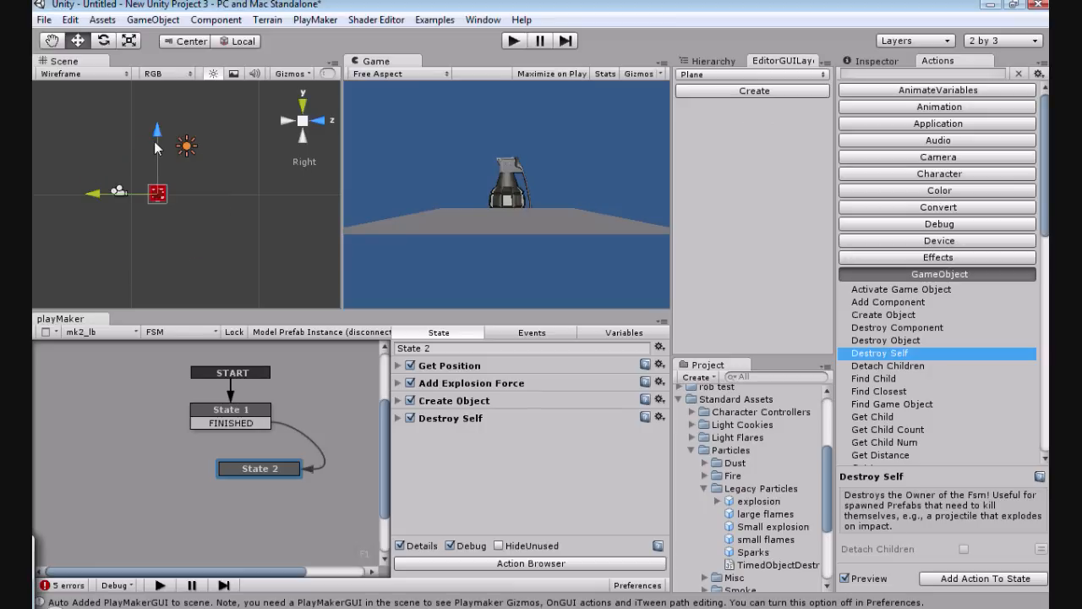
drag(156, 148, 153, 141)
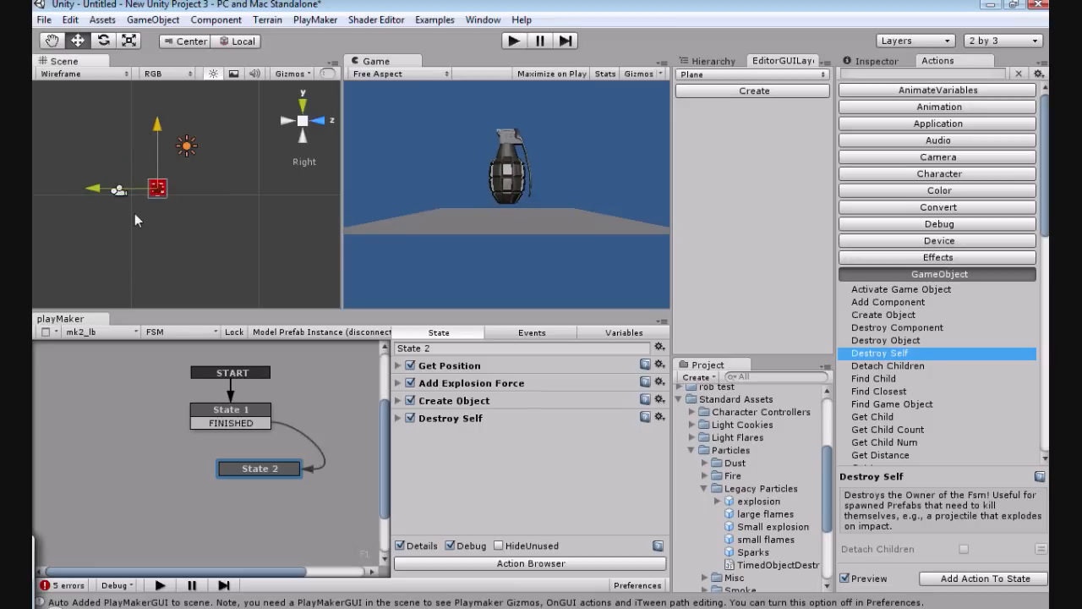
Step: Select the Main Camera in a top view of the scene and reset its Transform
click(302, 103)
click(213, 256)
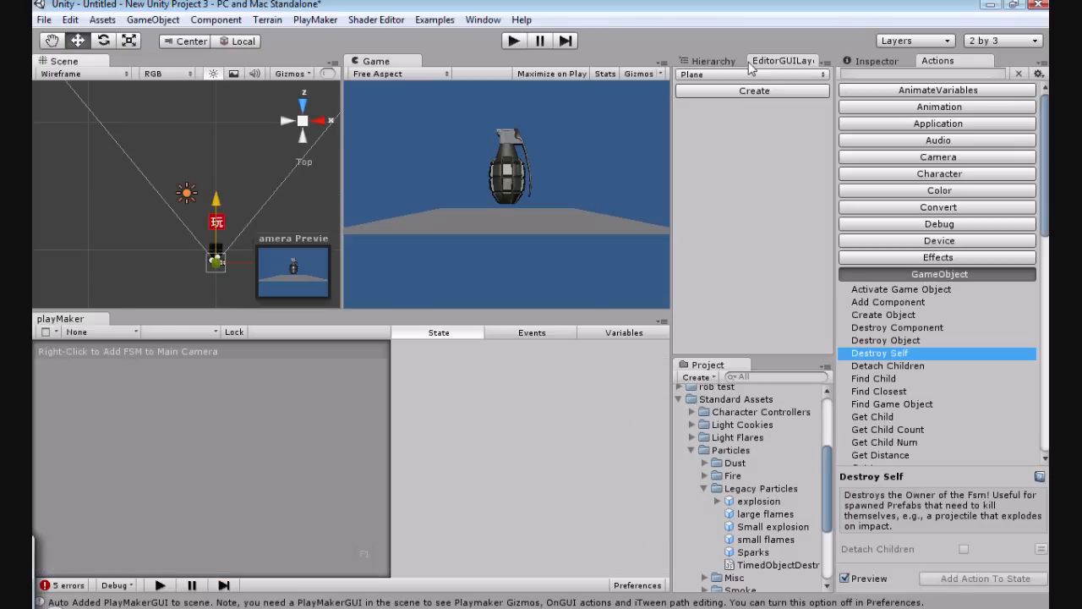
click(723, 63)
click(871, 61)
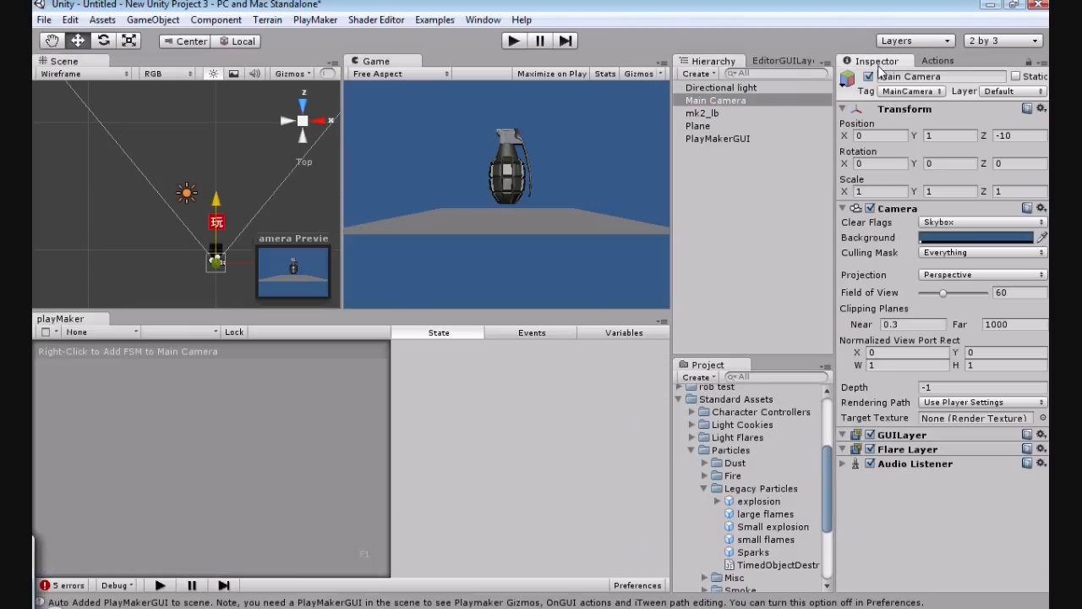
click(1042, 109)
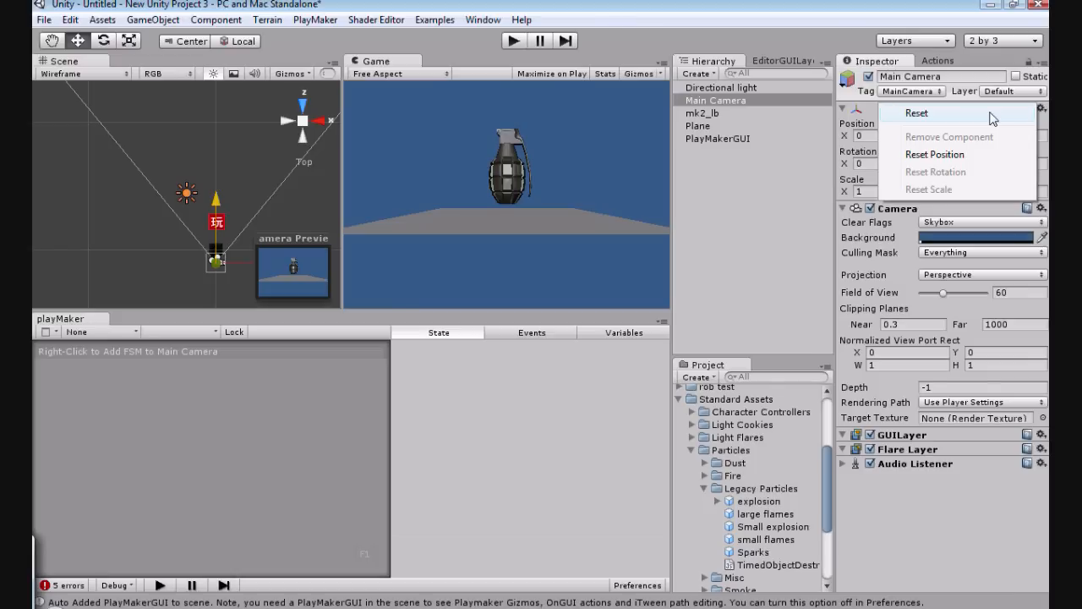
click(991, 113)
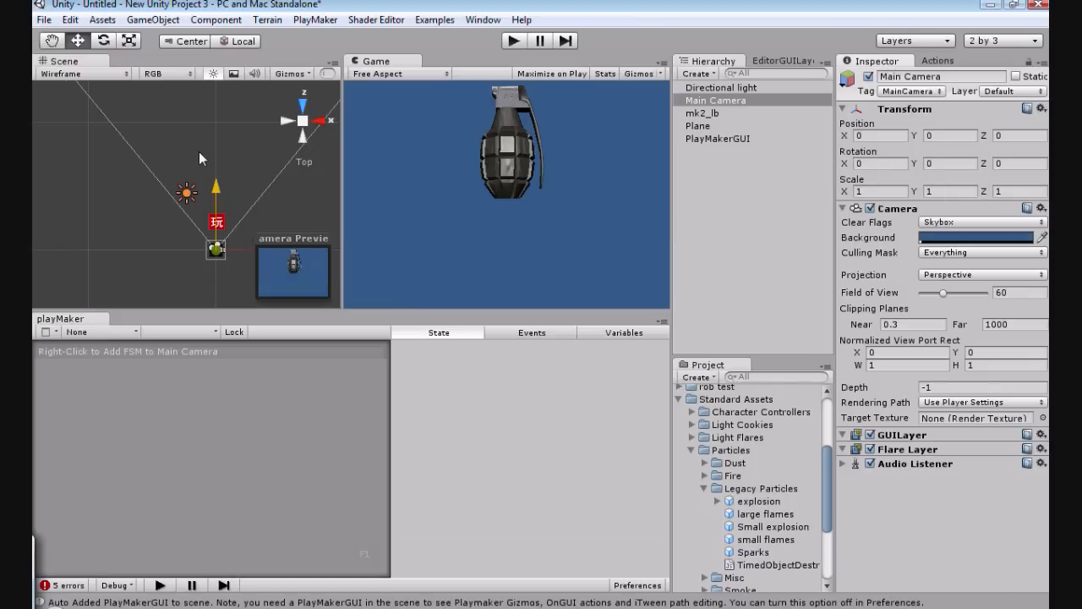
click(285, 124)
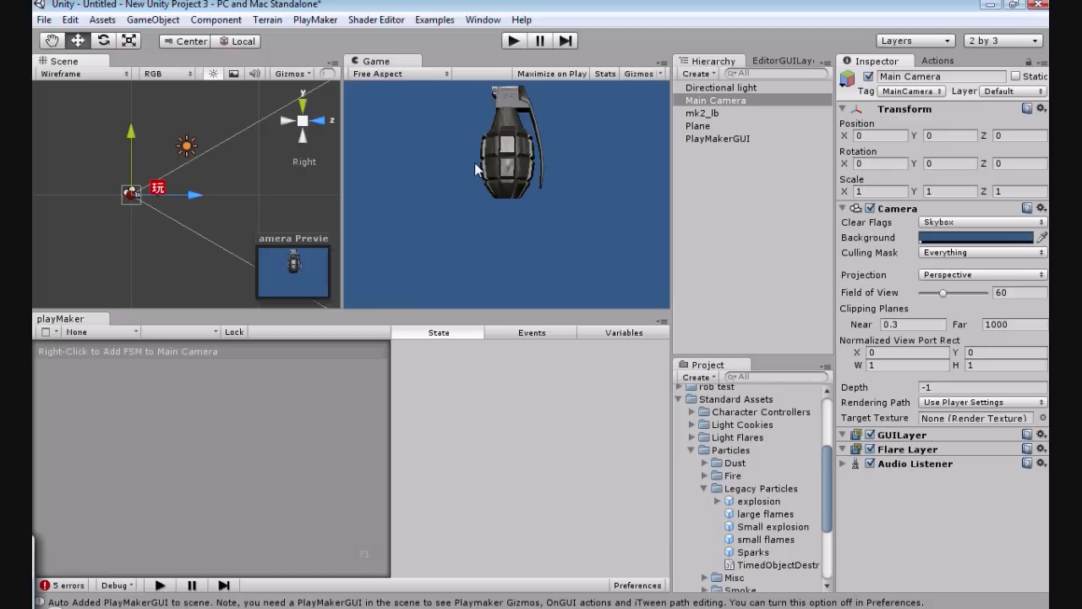
click(698, 125)
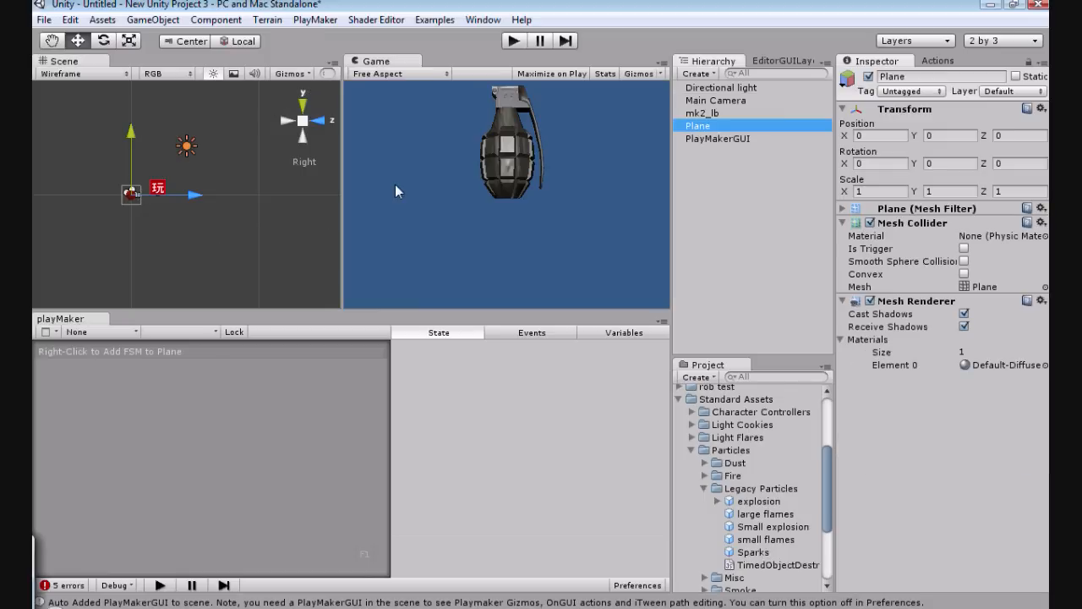
click(193, 197)
drag(194, 197, 221, 192)
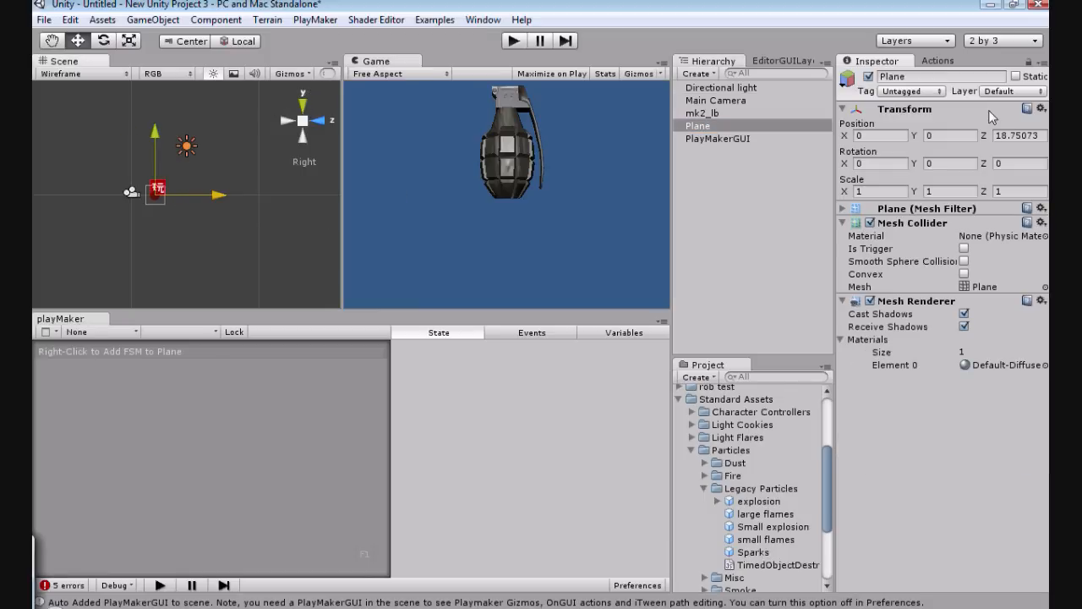
click(1041, 108)
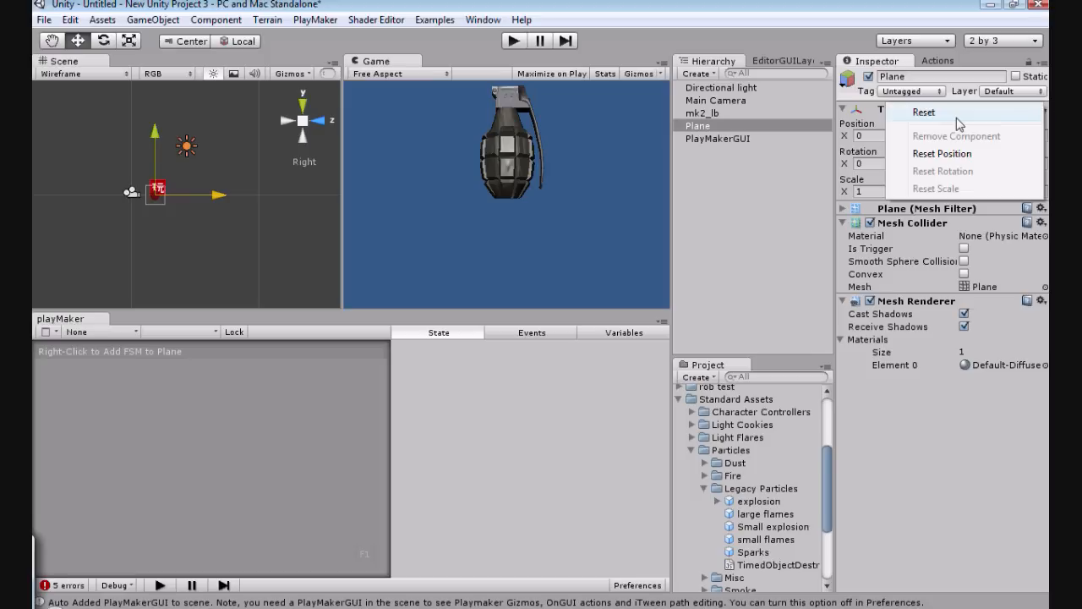
click(956, 117)
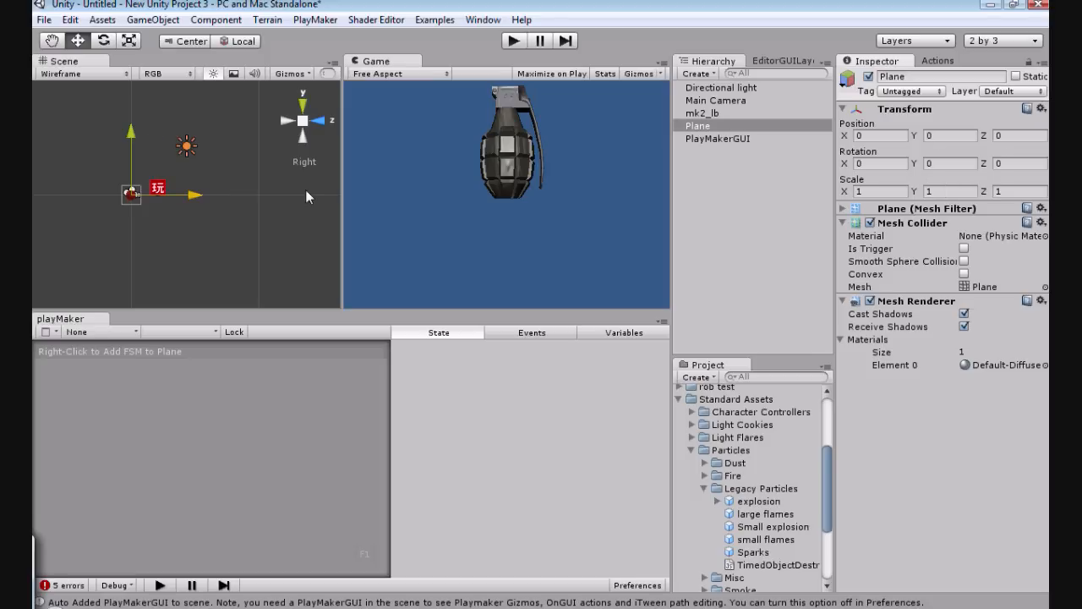
Step: Move the Main Camera back along Z to about -13.13
click(698, 100)
mouse_move(176, 196)
mouse_down()
mouse_move(163, 199)
mouse_move(173, 197)
mouse_up()
Step: Move the plane under the grenade, to about Z 23.13, and lower it to about Y -0.63
click(303, 106)
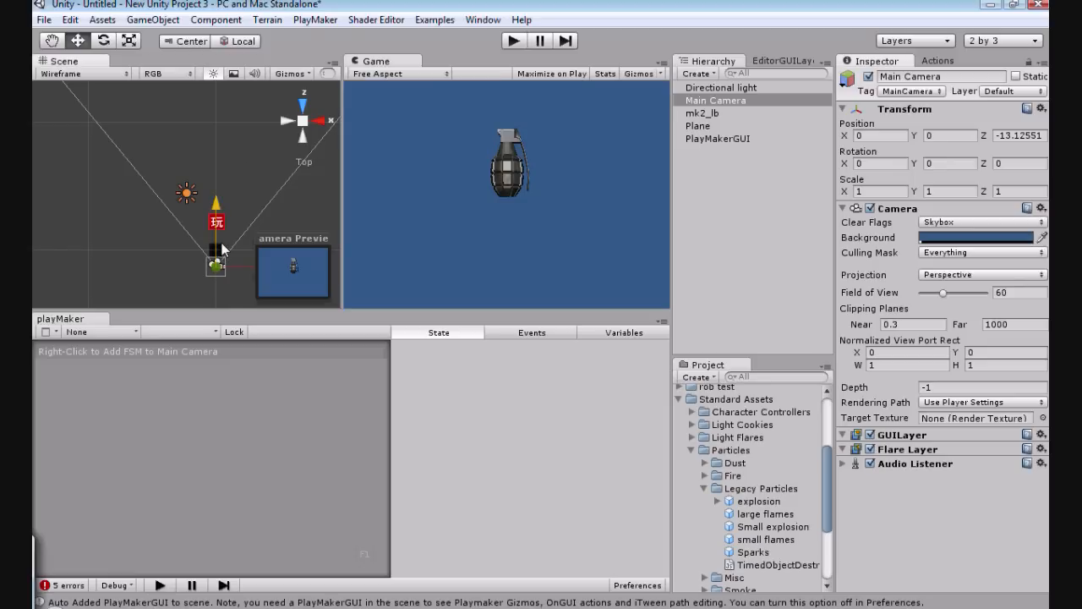
click(219, 195)
drag(218, 195, 216, 158)
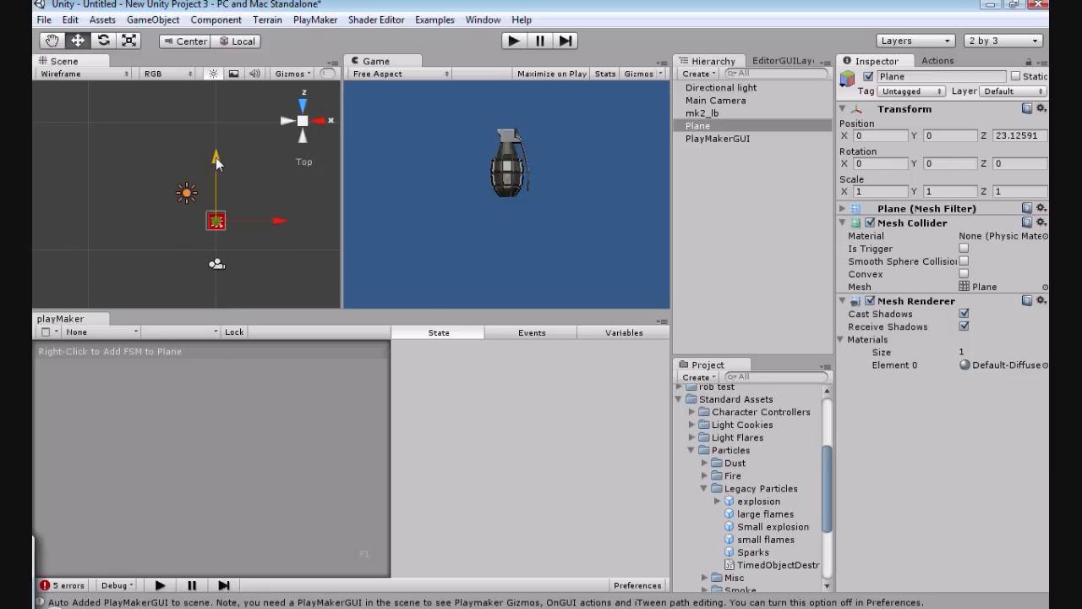
click(320, 120)
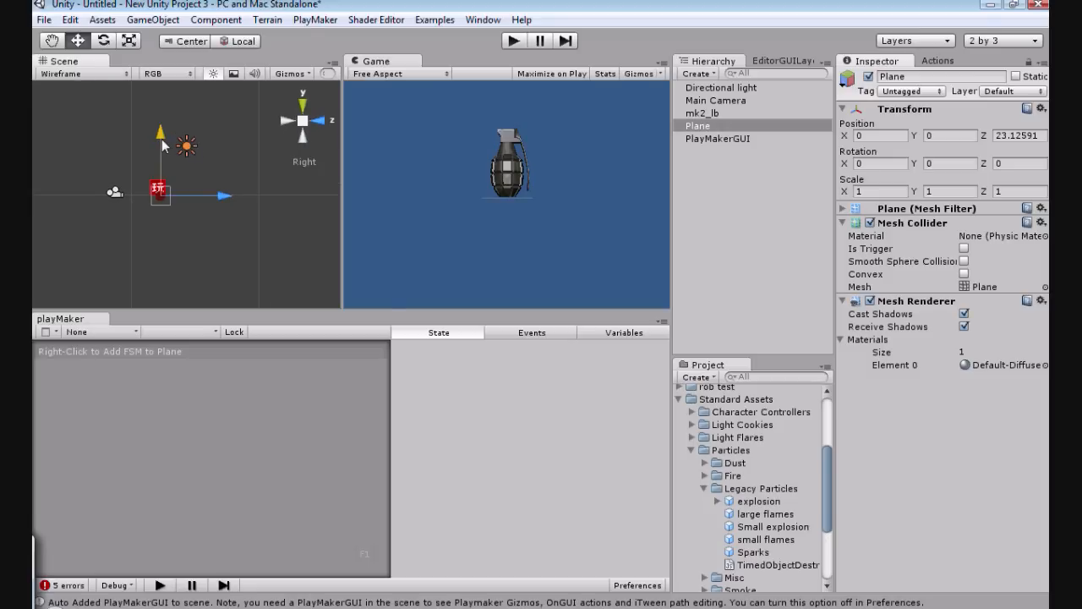
drag(161, 139, 162, 137)
Step: Scale the plane up uniformly to about 8.85 so it forms a wide floor
click(300, 105)
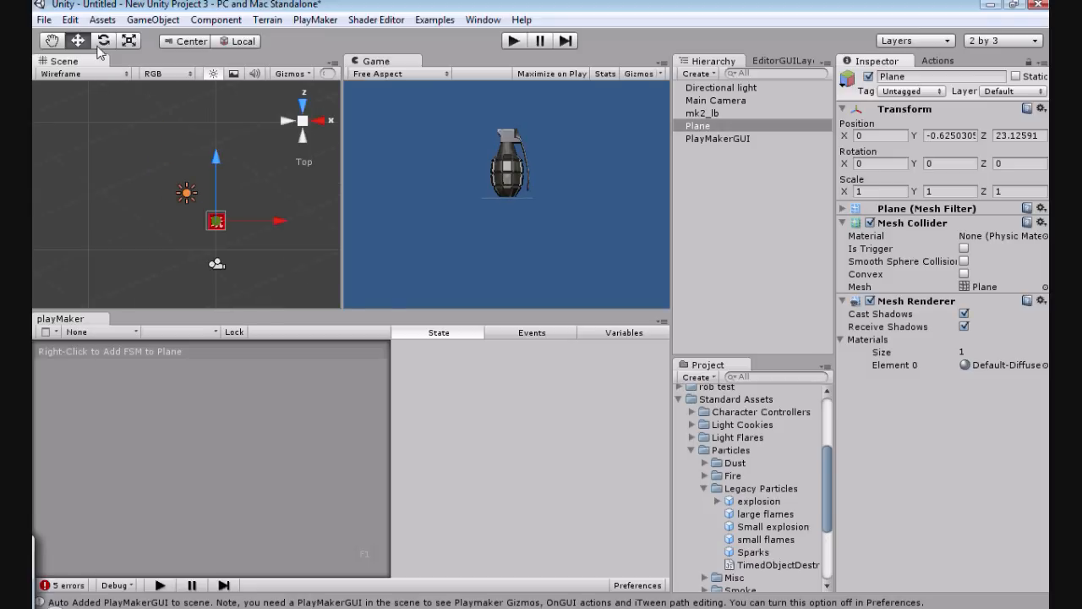
key(r)
drag(218, 222, 265, 221)
Step: Raise the Main Camera to about Y 5 so it looks over the floor plane
click(320, 120)
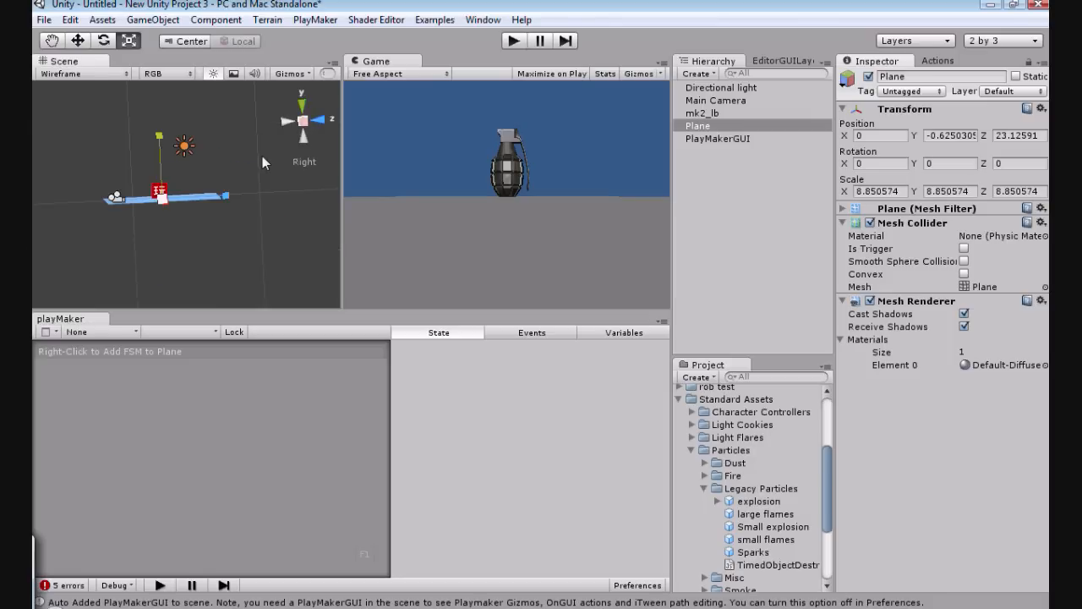
click(711, 100)
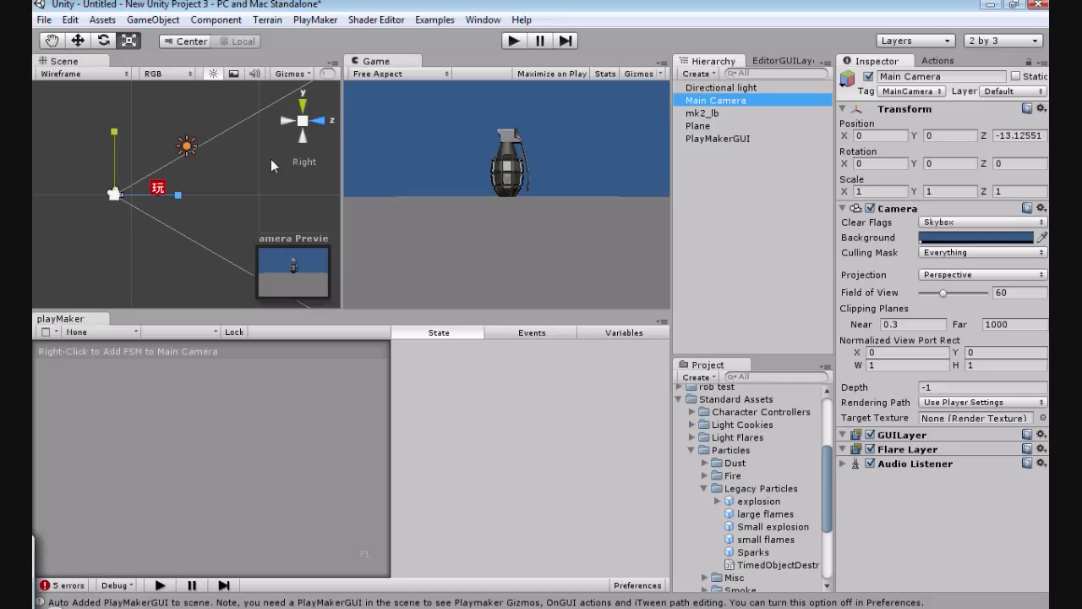
click(77, 41)
drag(113, 141, 113, 134)
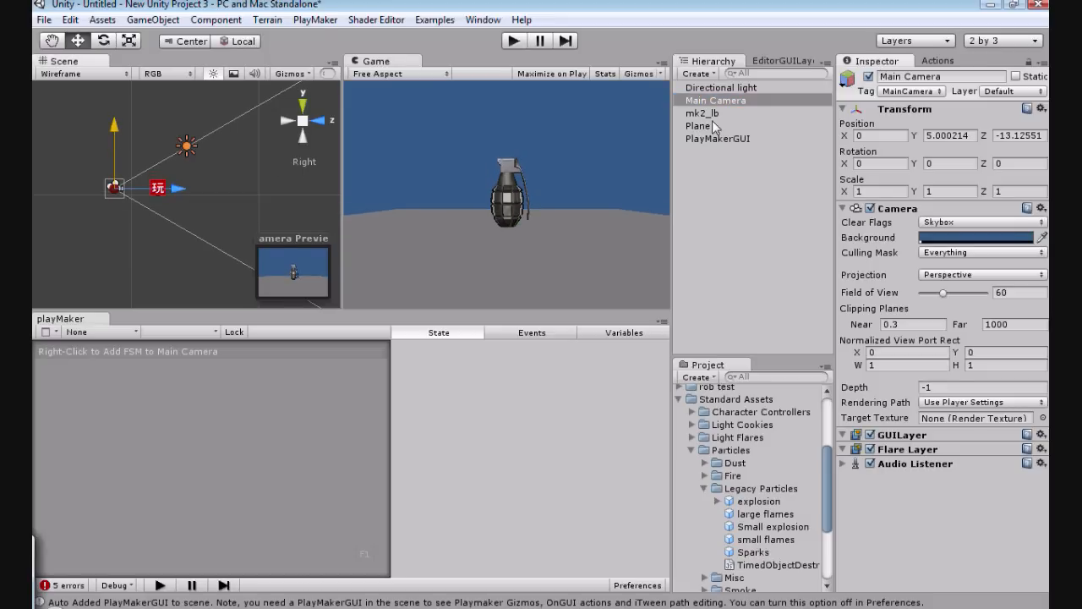
Step: Raise the mk2_lb grenade to about Y 11.17, well above the floor plane
drag(708, 114, 262, 167)
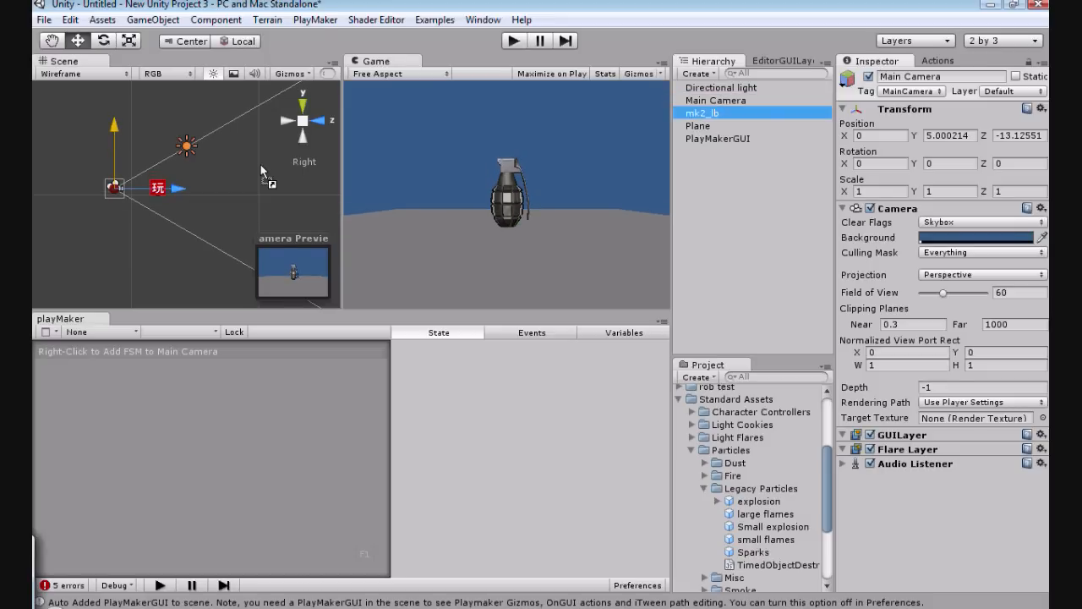
click(732, 113)
drag(157, 143, 157, 134)
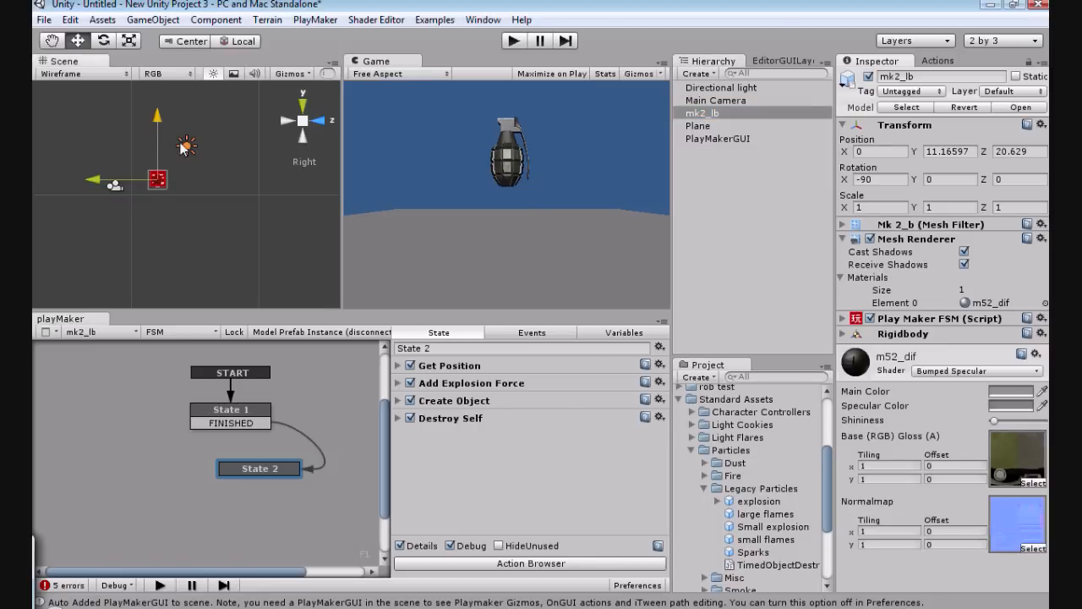
Step: Play the scene to test how the grenade falls and its FSM runs, and stop playback
click(514, 40)
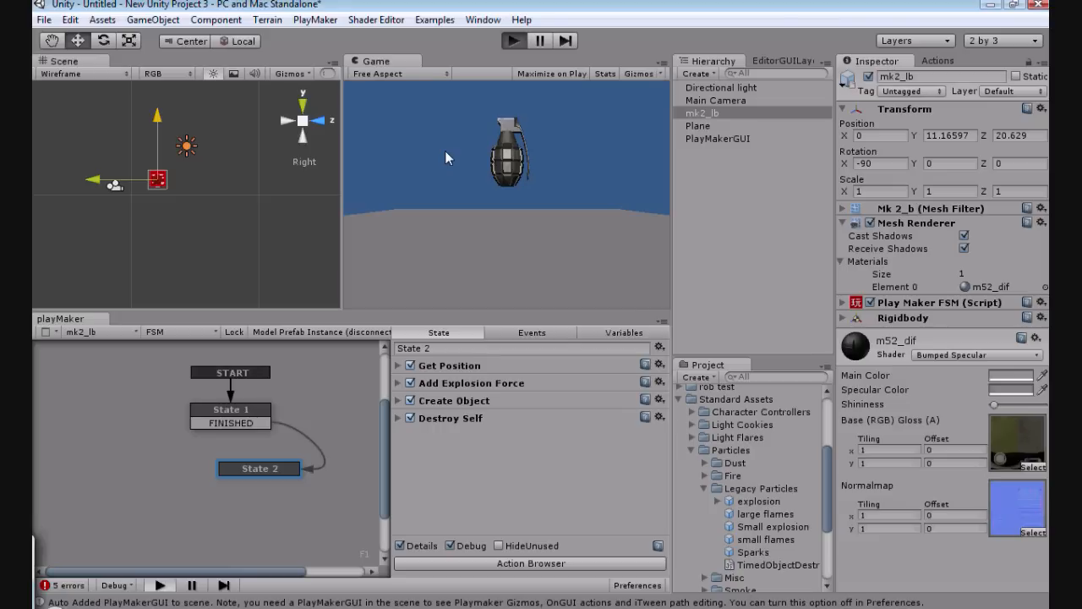
key(ctrl+p)
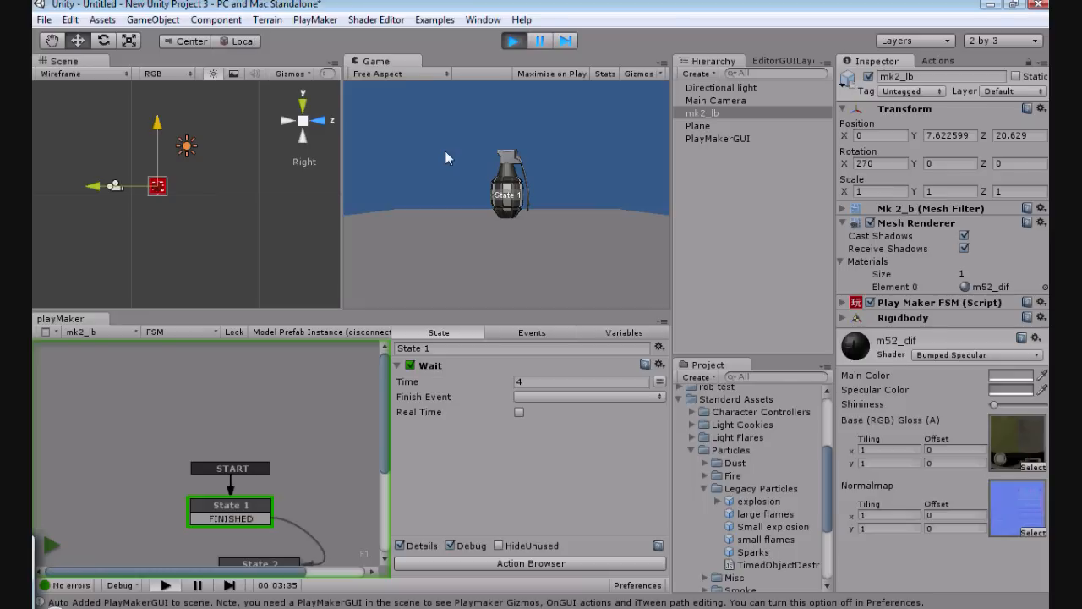
click(513, 41)
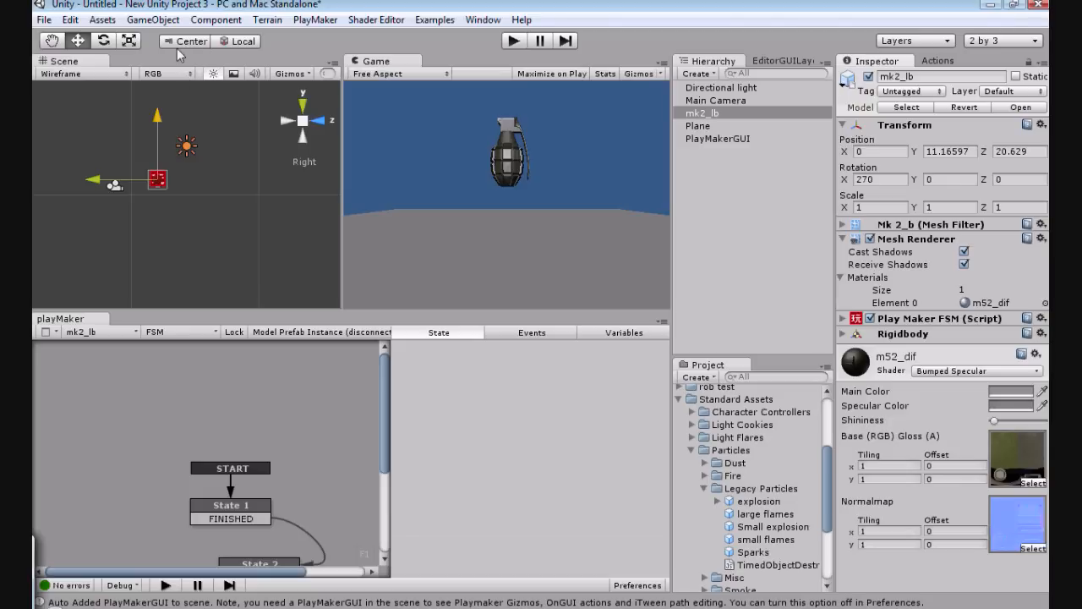
Step: Add a Box Collider physics component to the mk2_lb grenade
click(216, 20)
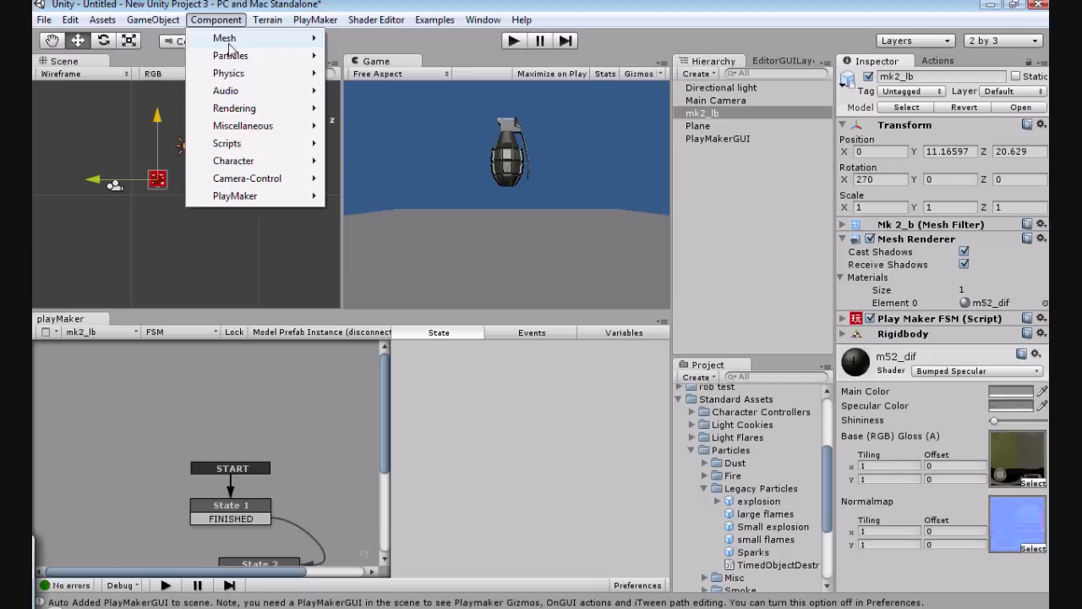
mouse_move(230, 55)
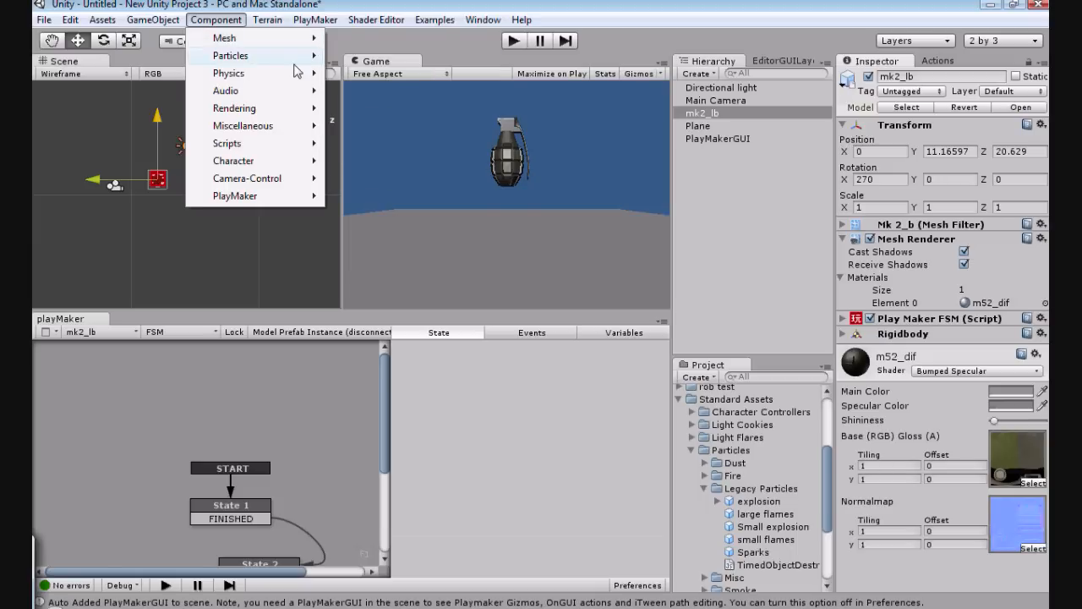
mouse_move(296, 73)
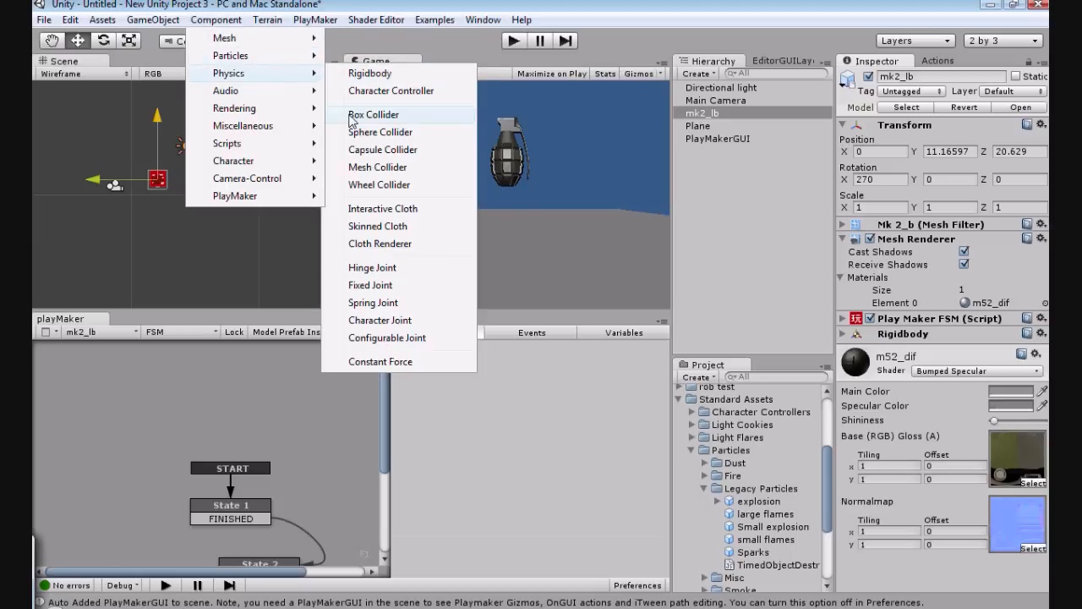
click(350, 116)
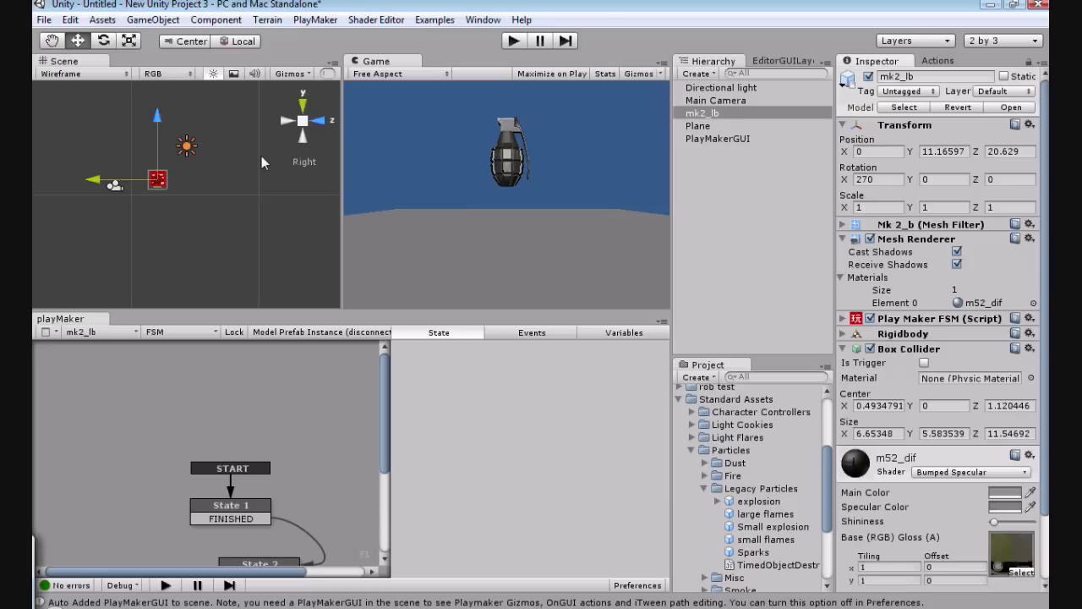
Step: Check the box collider's fit around the grenade and play the scene to test it
scroll(261, 155, up, 2)
scroll(160, 200, up, 2)
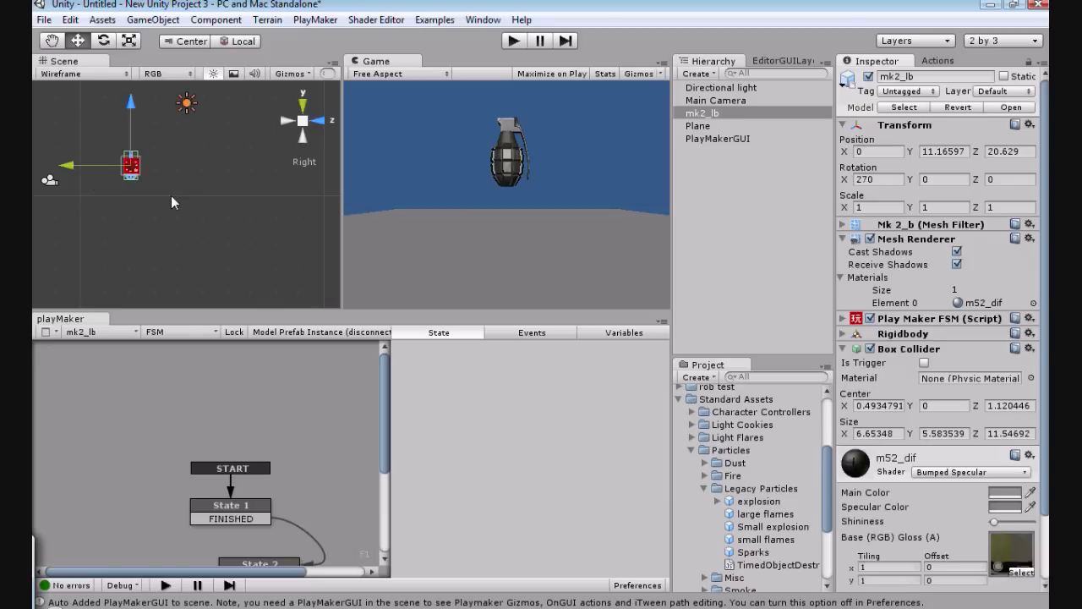
scroll(171, 195, up, 3)
scroll(174, 192, up, 3)
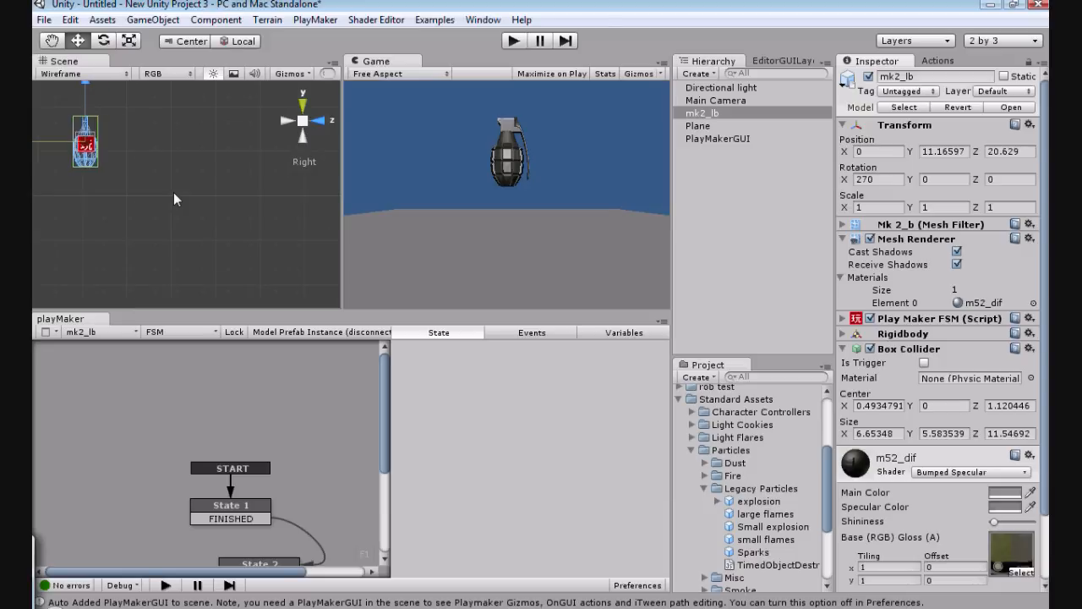
scroll(177, 187, down, 3)
scroll(177, 187, down, 2)
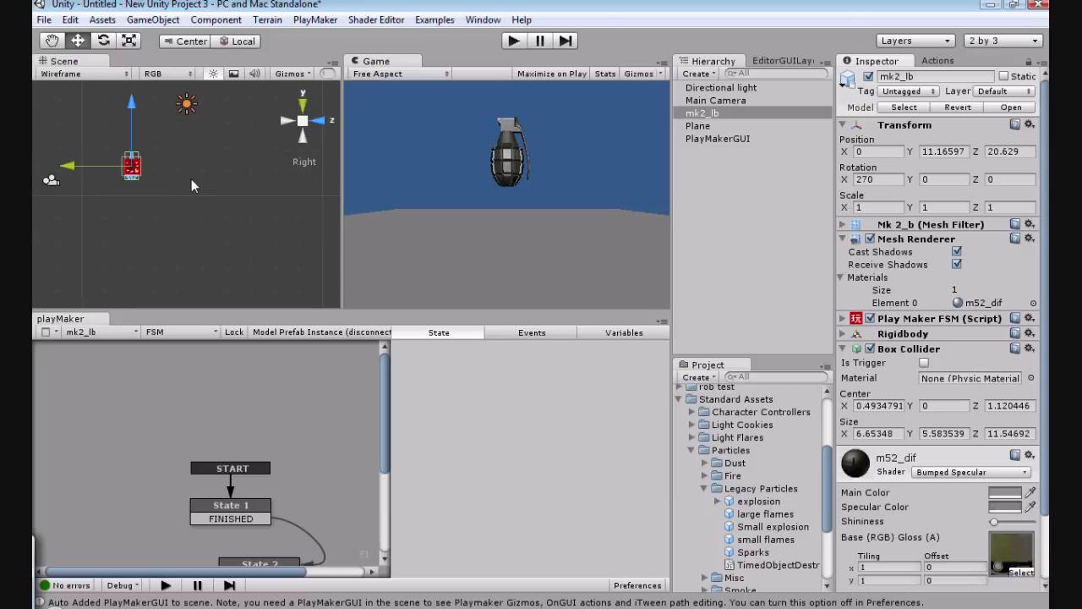
scroll(191, 178, down, 2)
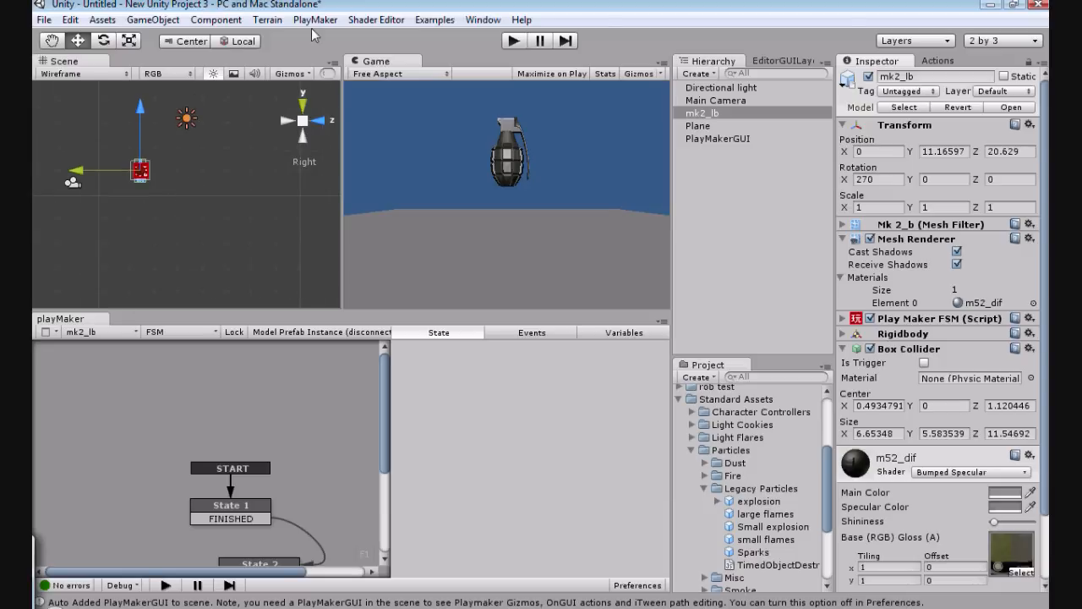
click(510, 40)
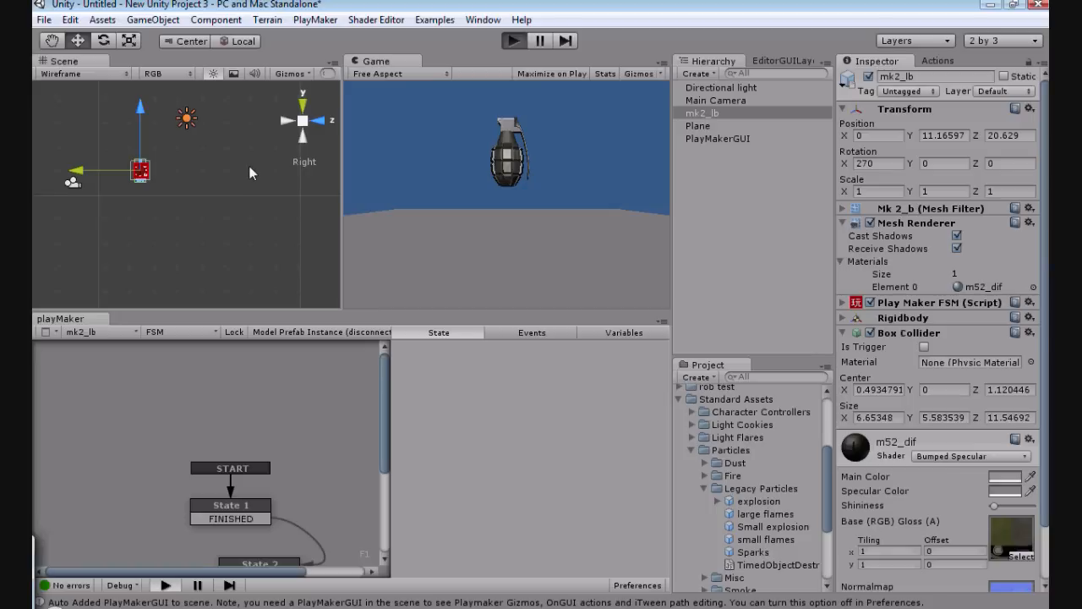
Step: Play the scene to watch the grenade explode, and stop playback
key(ctrl+p)
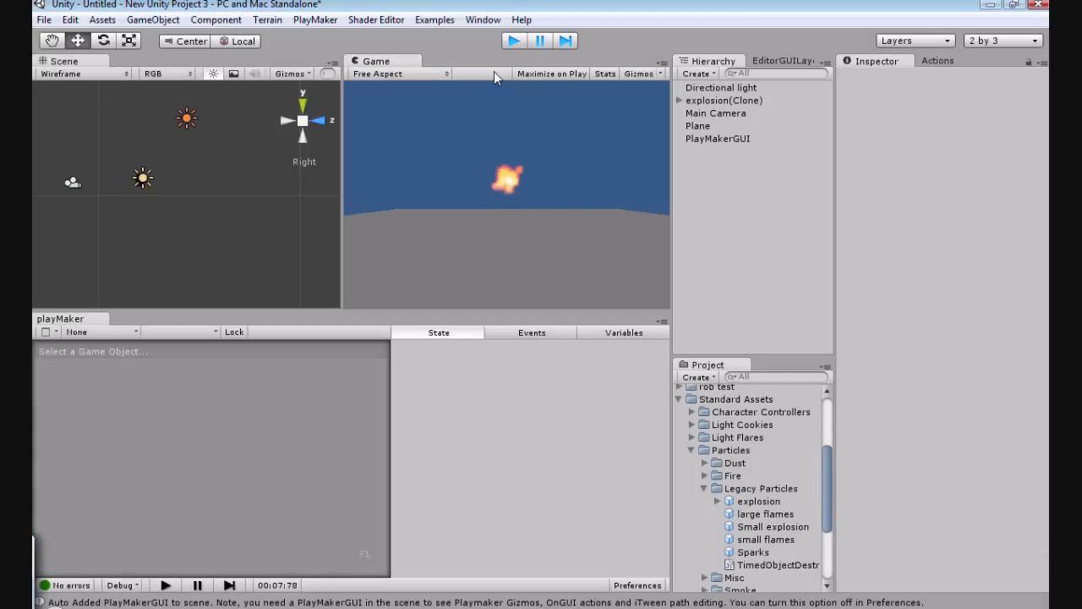
key(ctrl+p)
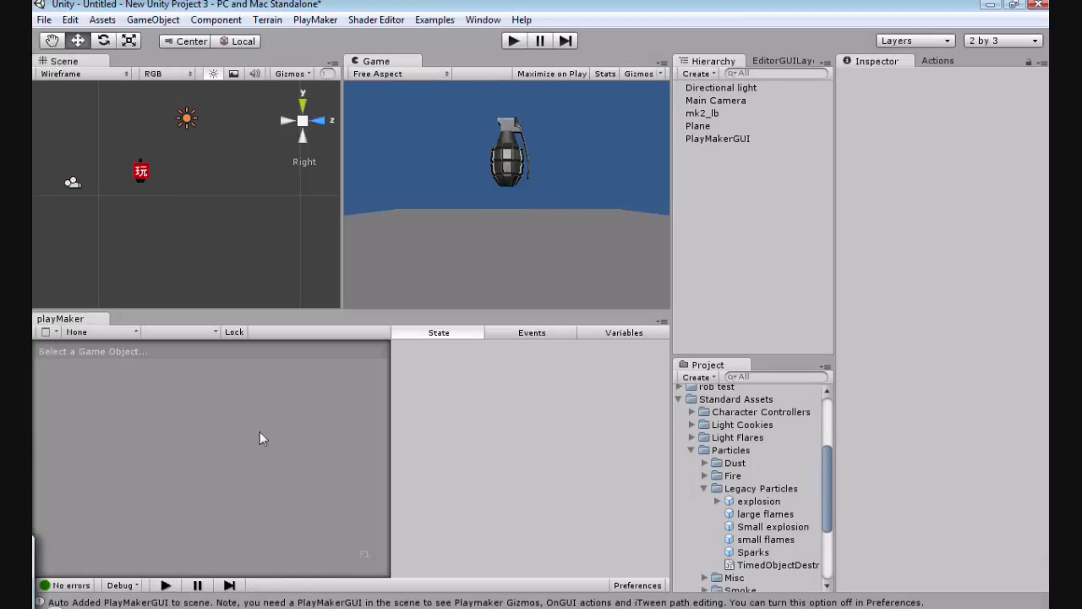
Step: Set the Finish Event of the Wait action in the mk2_lb grenade's State 1 to FINISHED
click(702, 112)
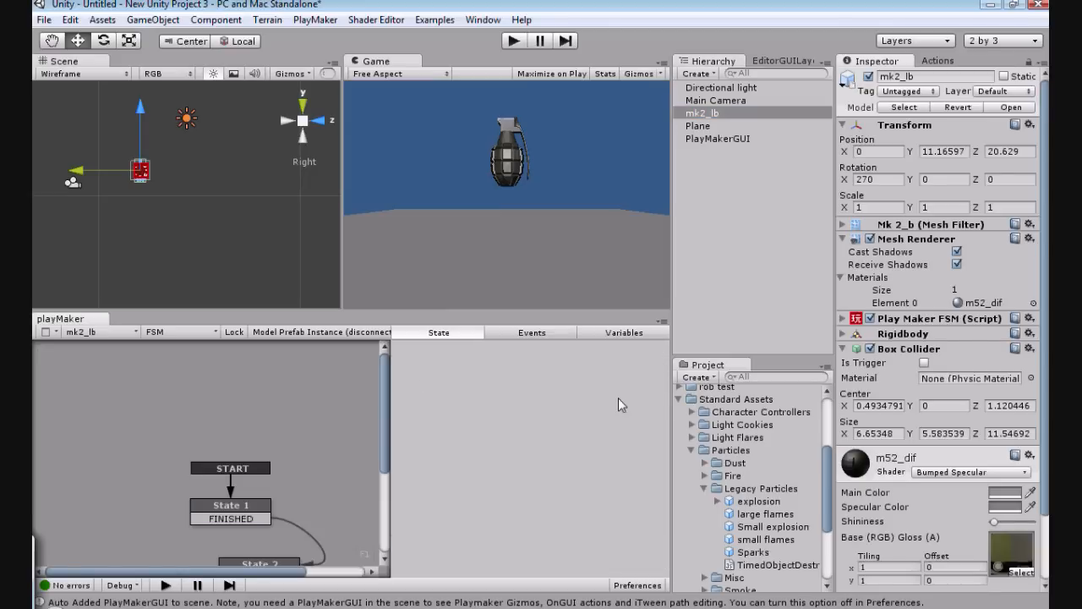
click(225, 508)
click(558, 397)
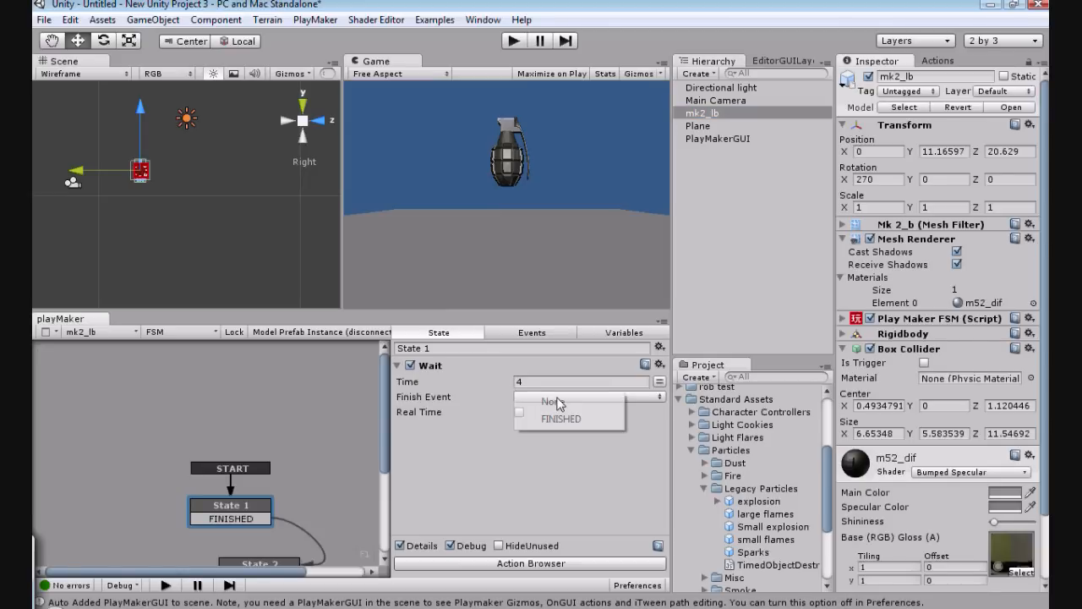
click(561, 419)
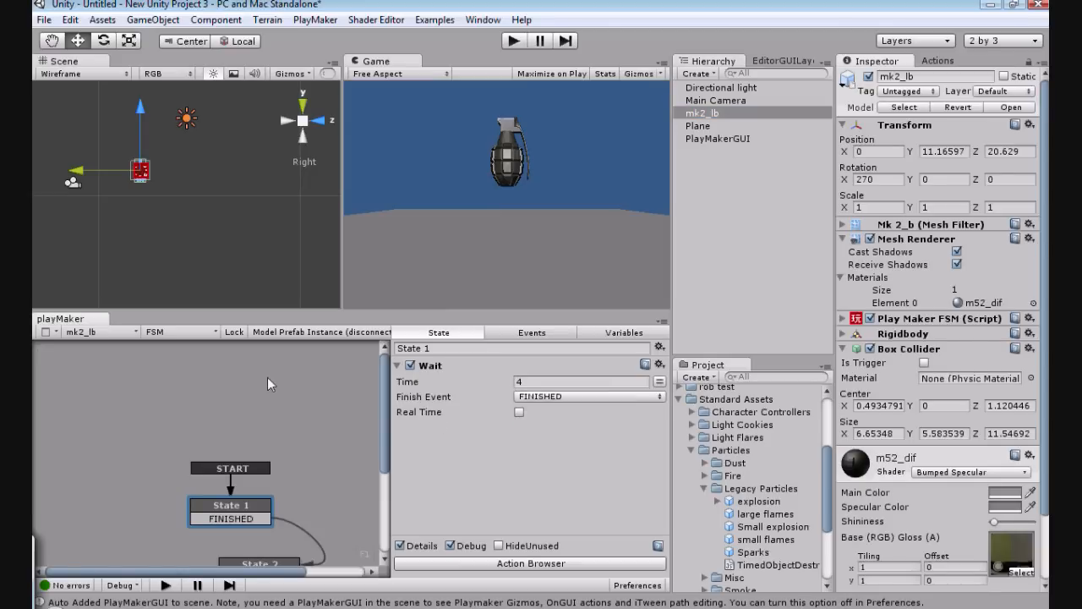
Step: Examine the Get Position, Add Explosion Force and Create Object settings in State 2 of the grenade's FSM
drag(385, 395, 252, 452)
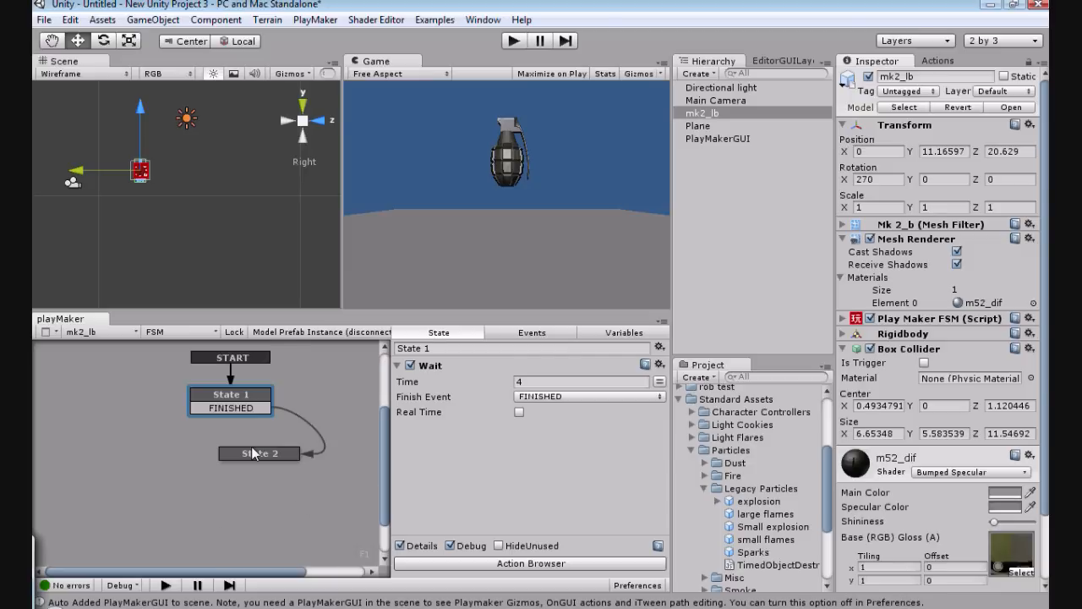
click(252, 452)
click(398, 367)
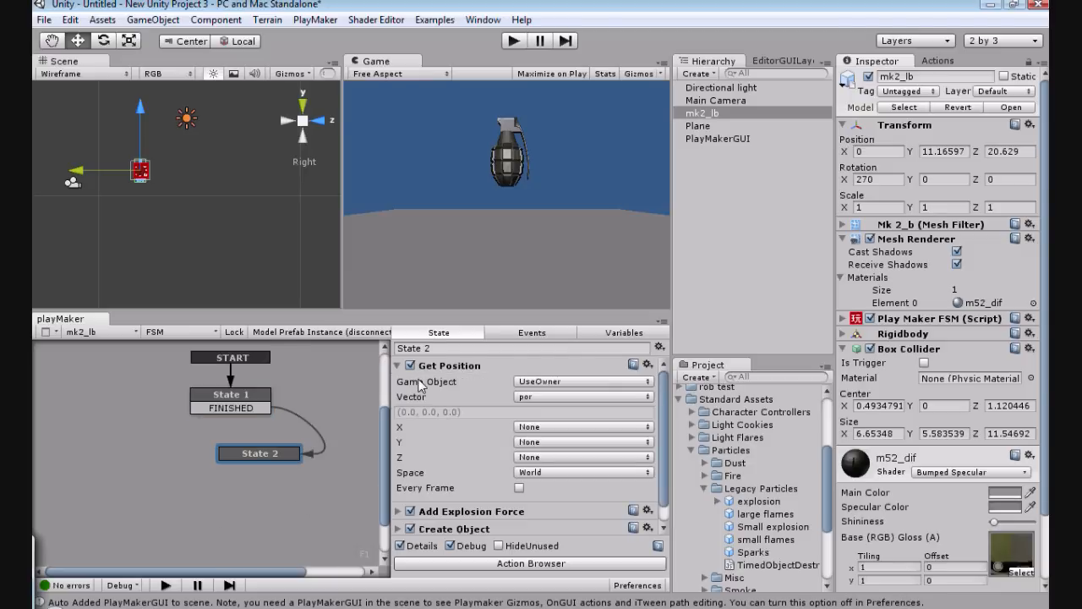
click(398, 366)
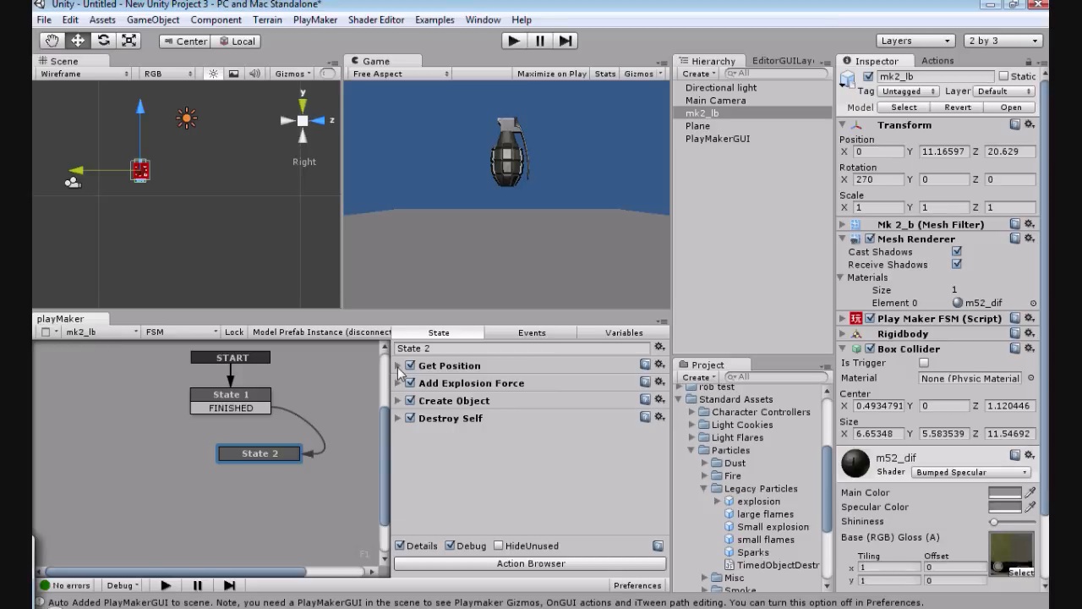
click(399, 383)
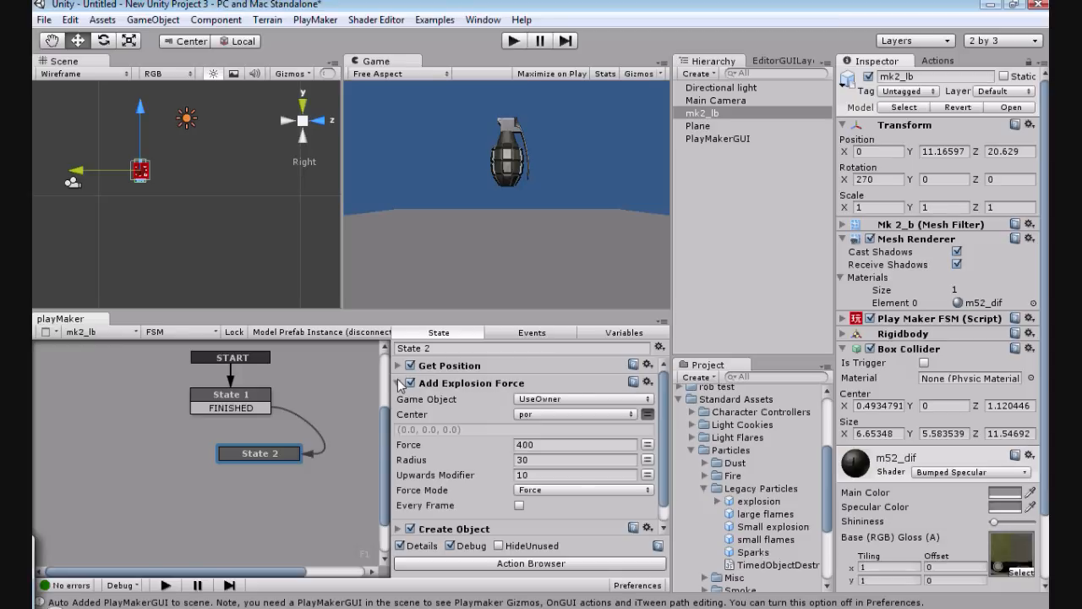
click(399, 384)
click(398, 401)
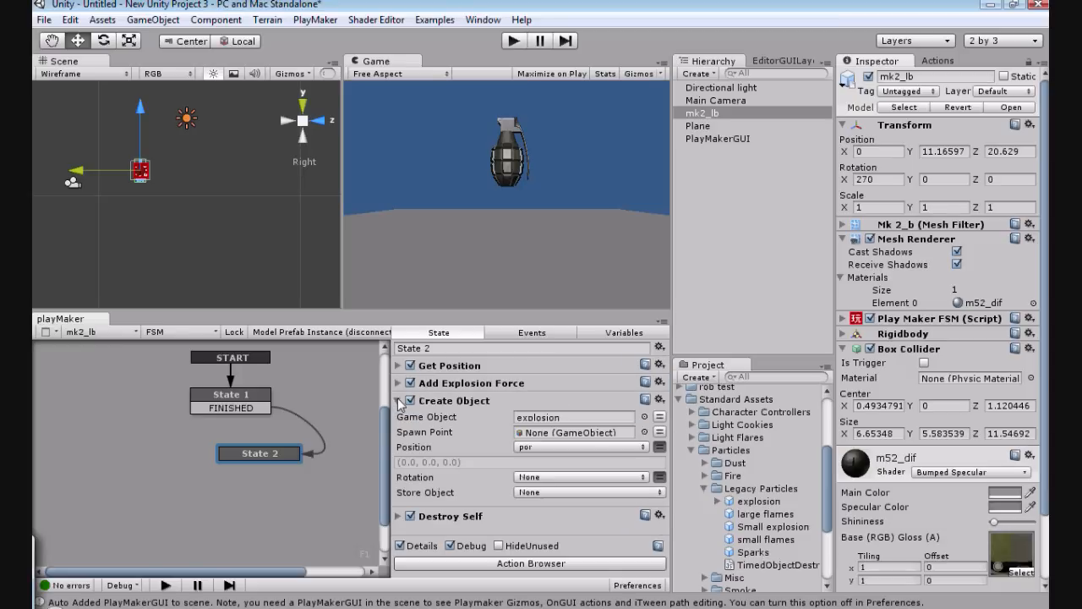
click(399, 401)
click(399, 384)
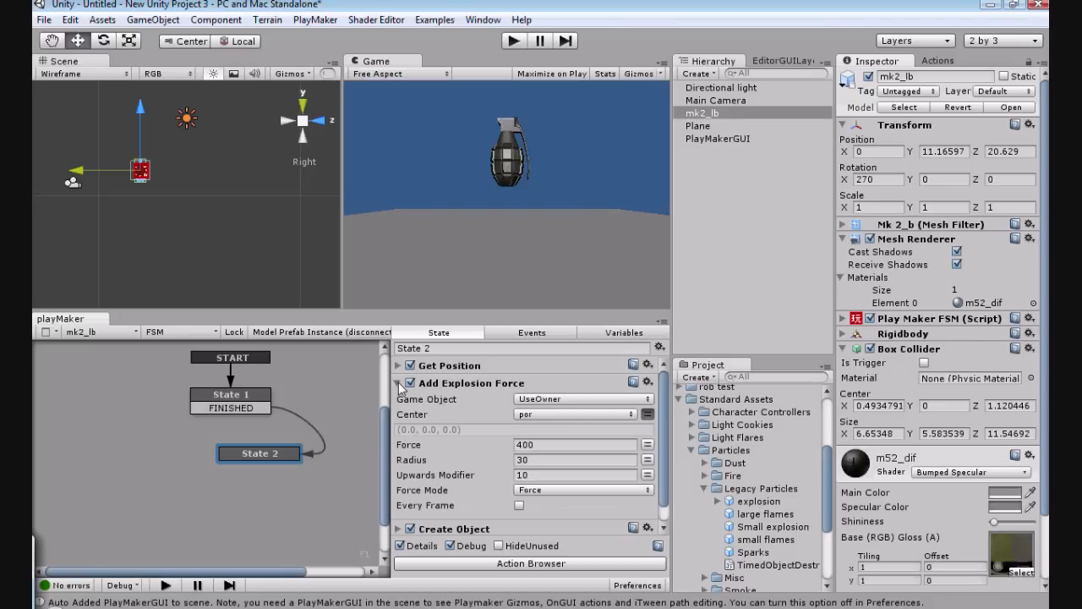
click(399, 383)
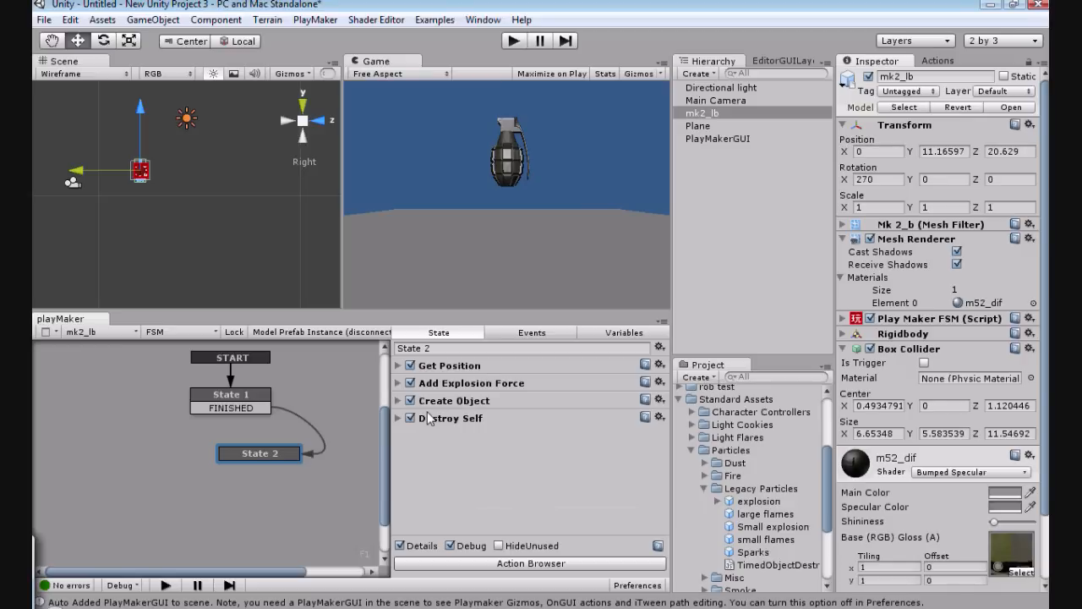
Step: Find the ge grenade prefab in the project's prefad folder and select it
click(704, 489)
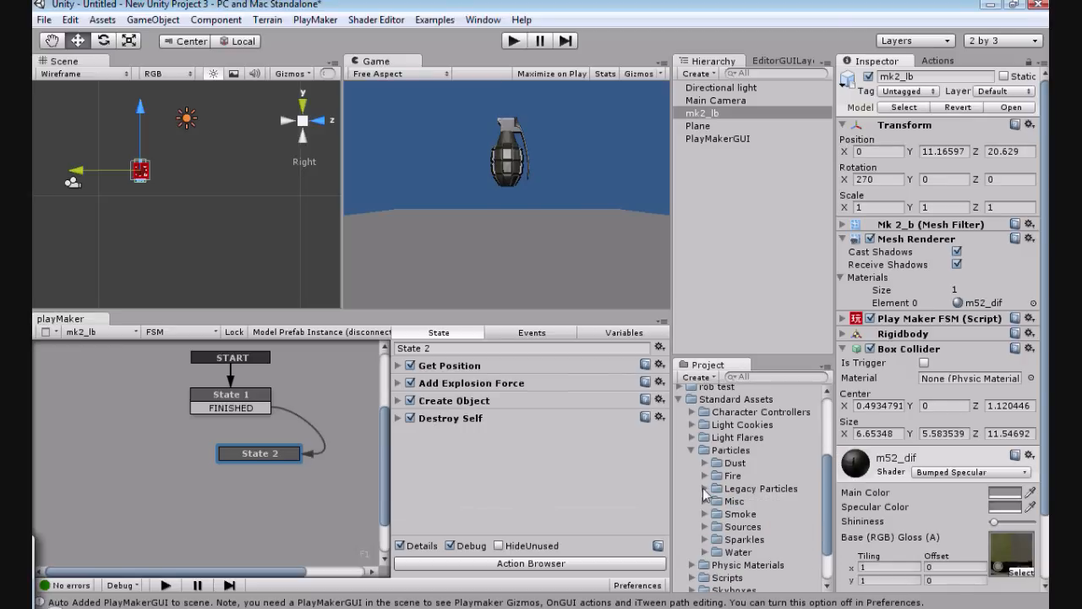
click(692, 451)
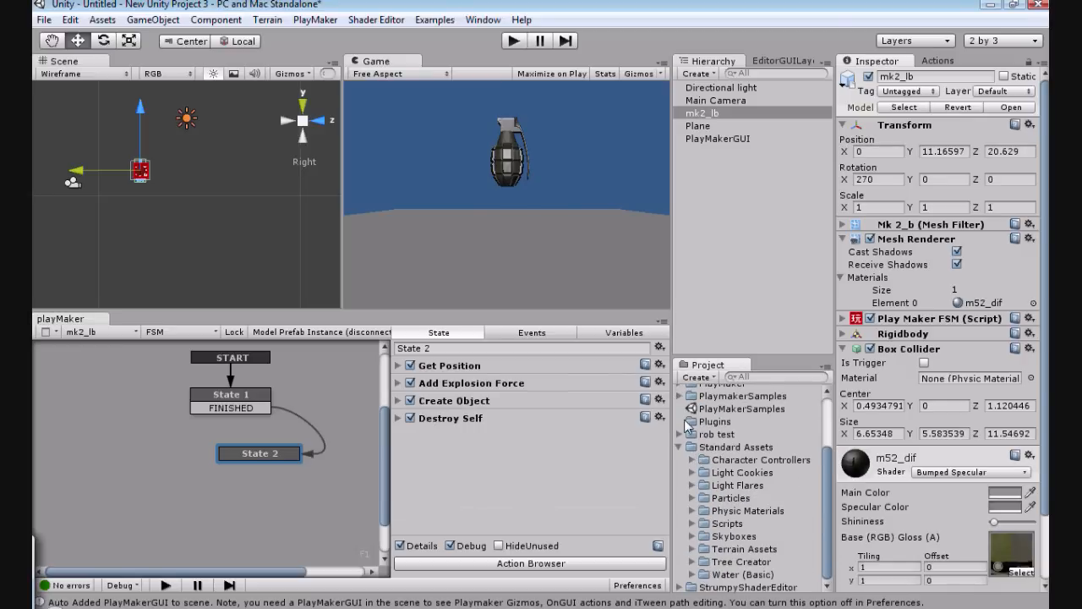
click(680, 436)
scroll(690, 474, down, 3)
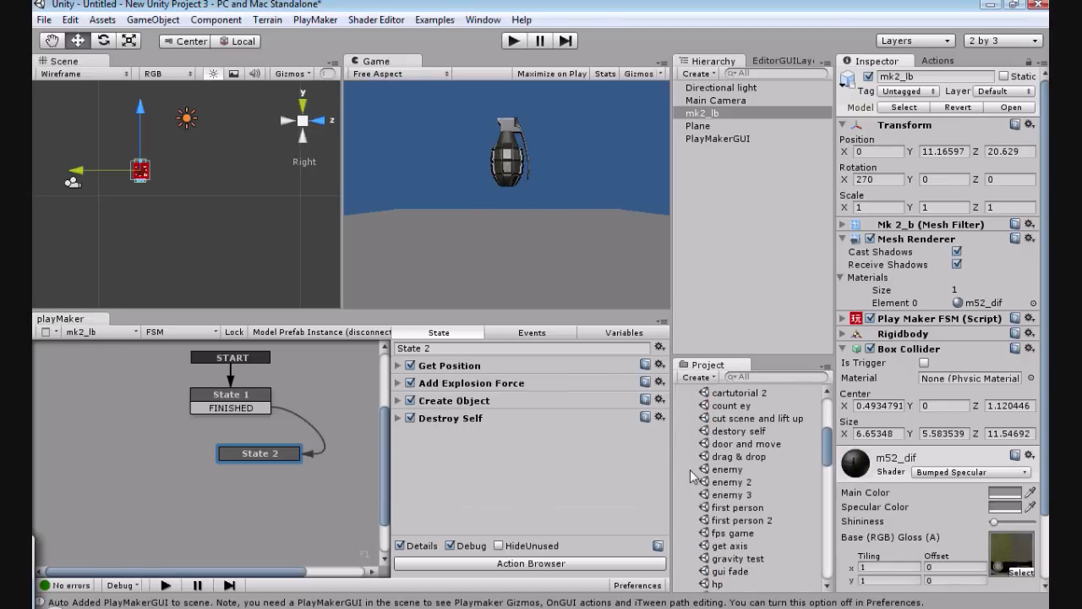
scroll(690, 476, down, 5)
scroll(692, 476, down, 5)
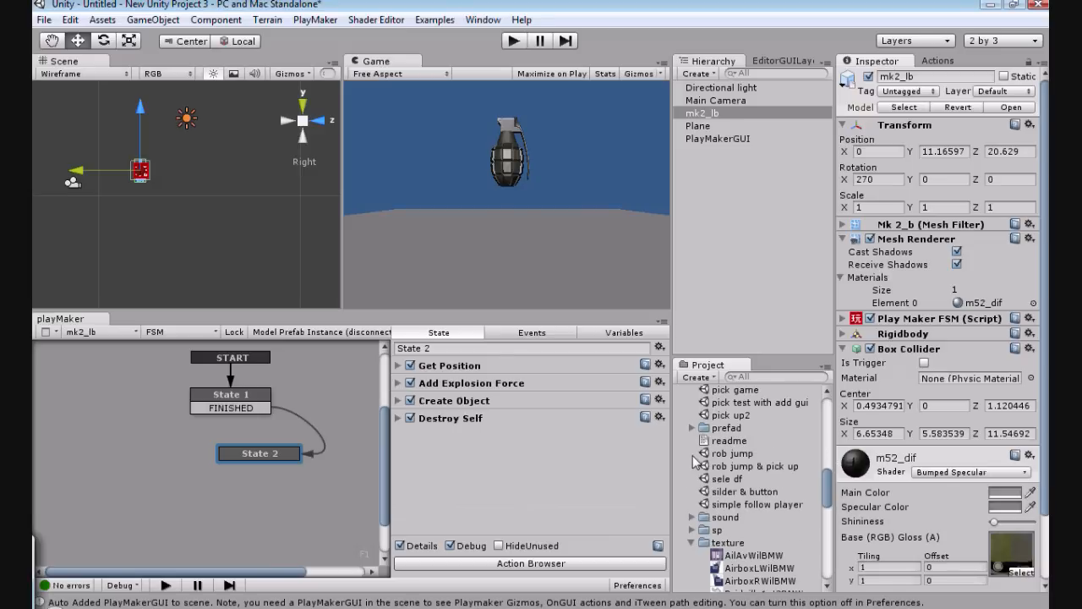
click(692, 428)
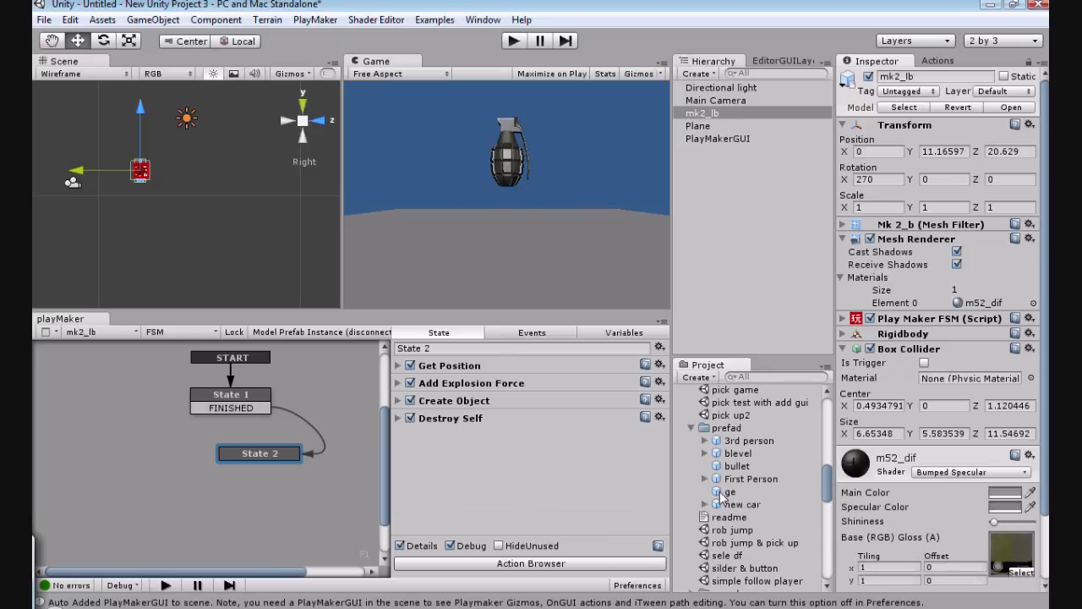
click(723, 492)
Step: Inspect the Explosion action's settings in State 2 of the ge prefab's FSM
click(230, 486)
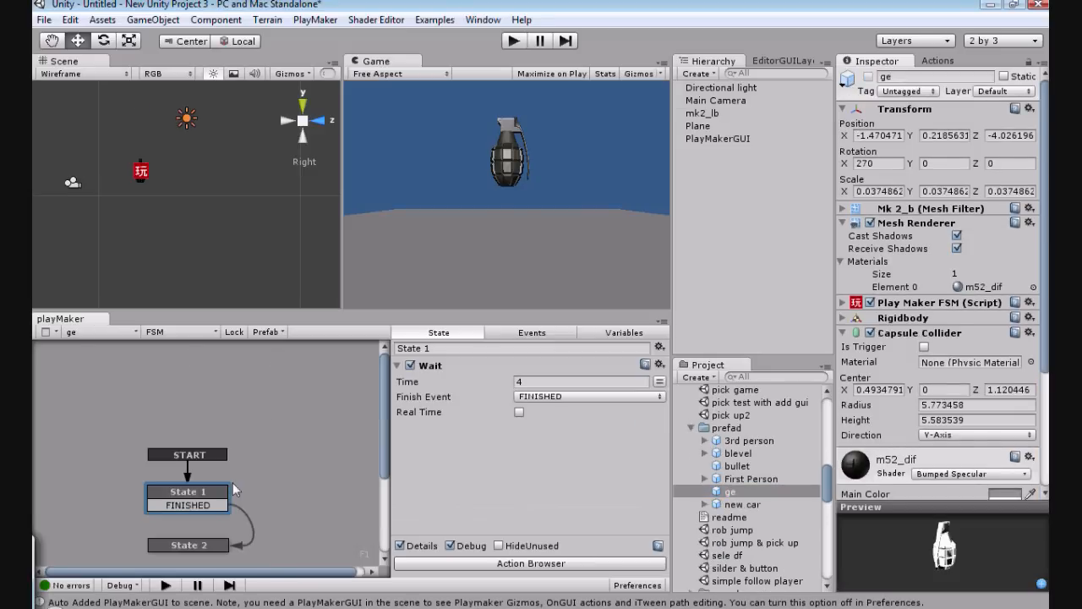
scroll(233, 482, down, 3)
click(224, 449)
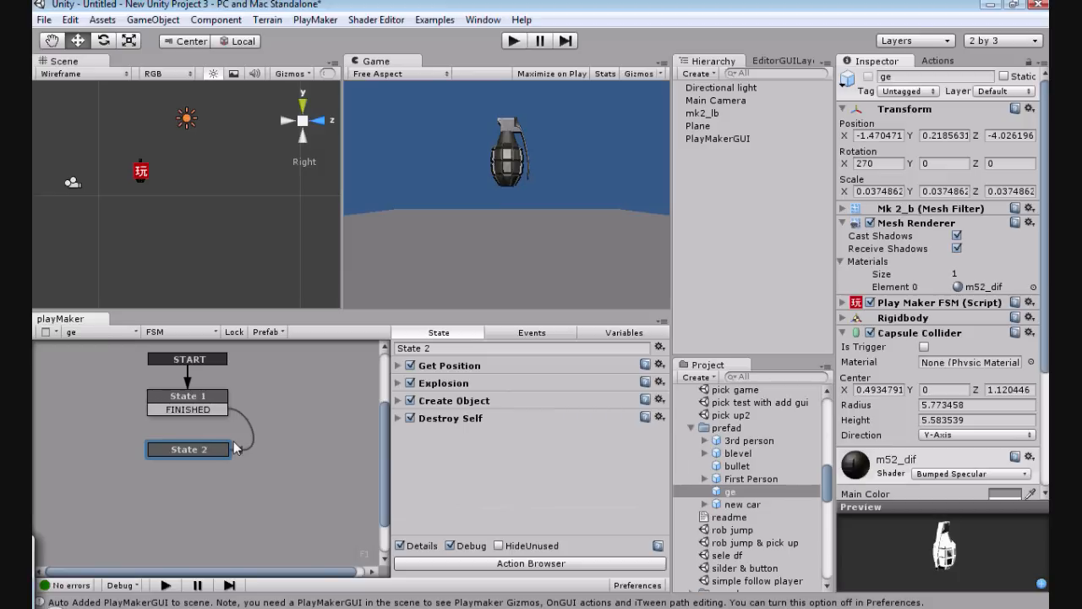
click(398, 383)
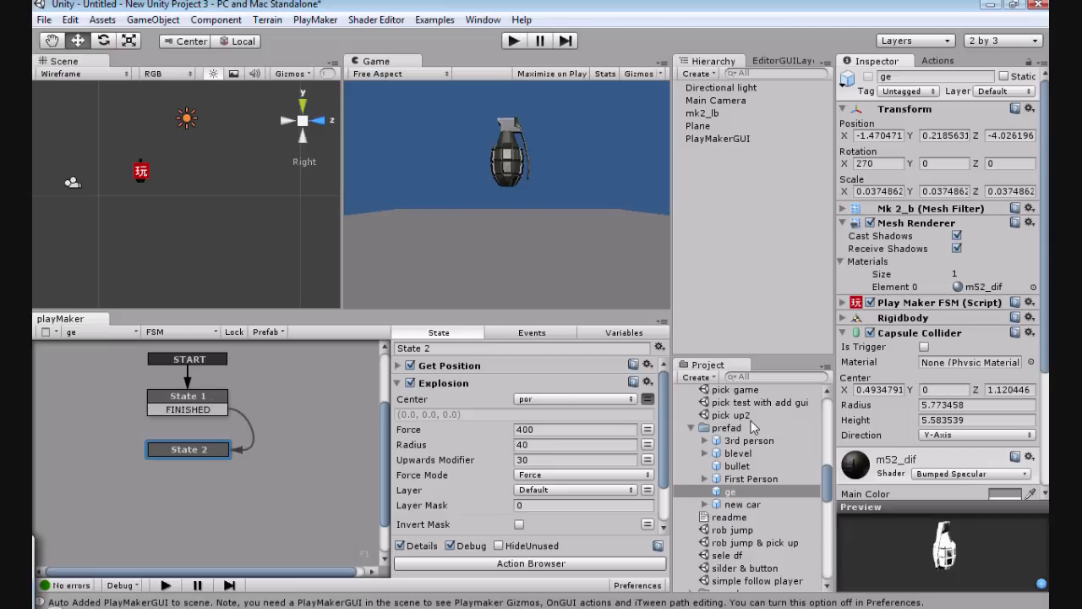
Step: Add the Physics action Explosion to State 2 of the mk2_lb grenade's FSM
click(701, 114)
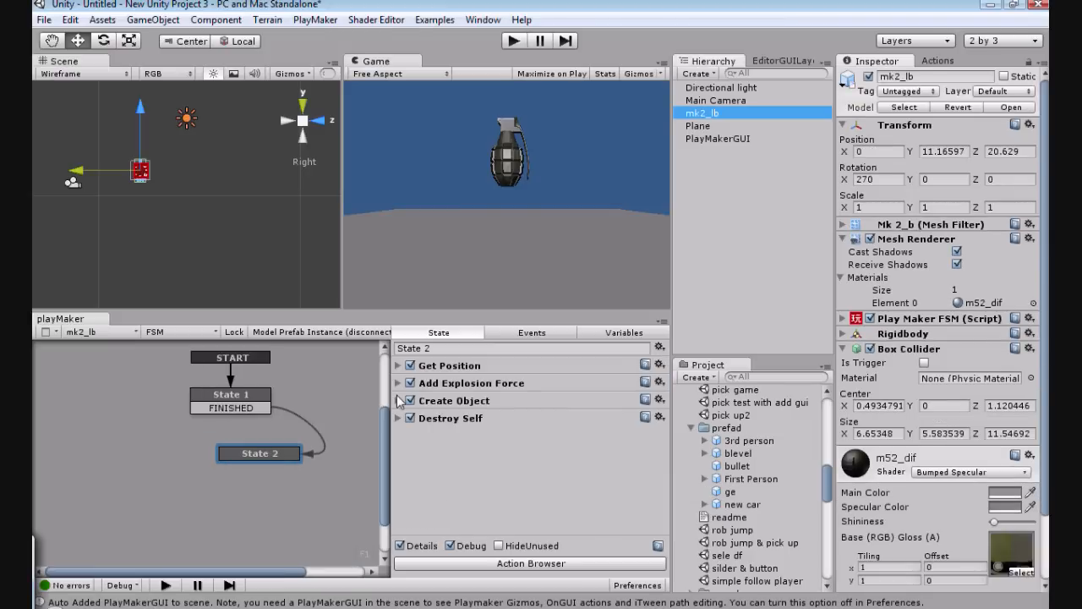
click(929, 64)
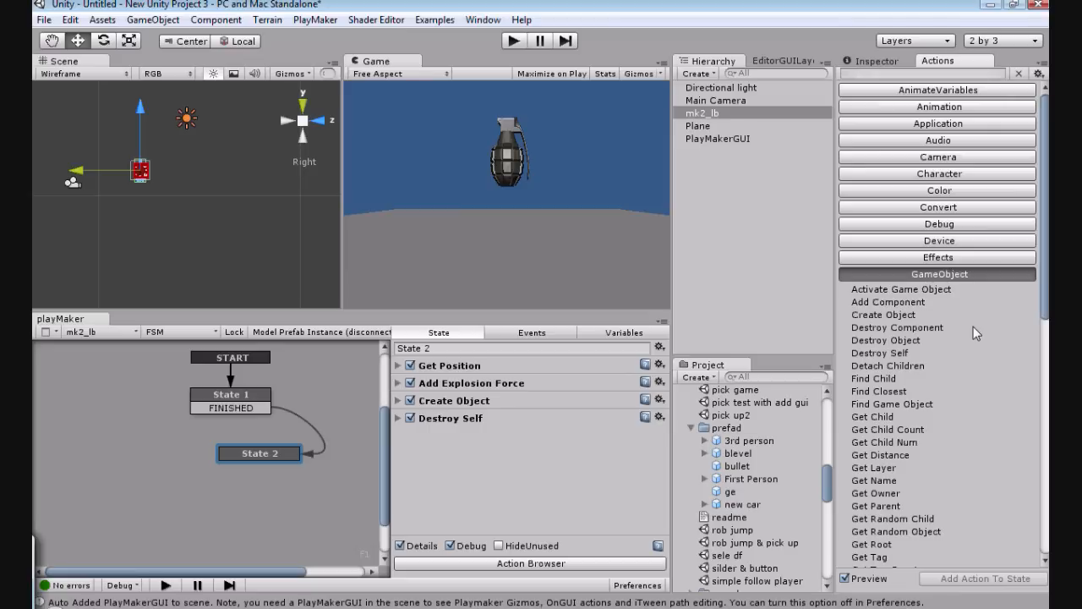
scroll(972, 300, down, 8)
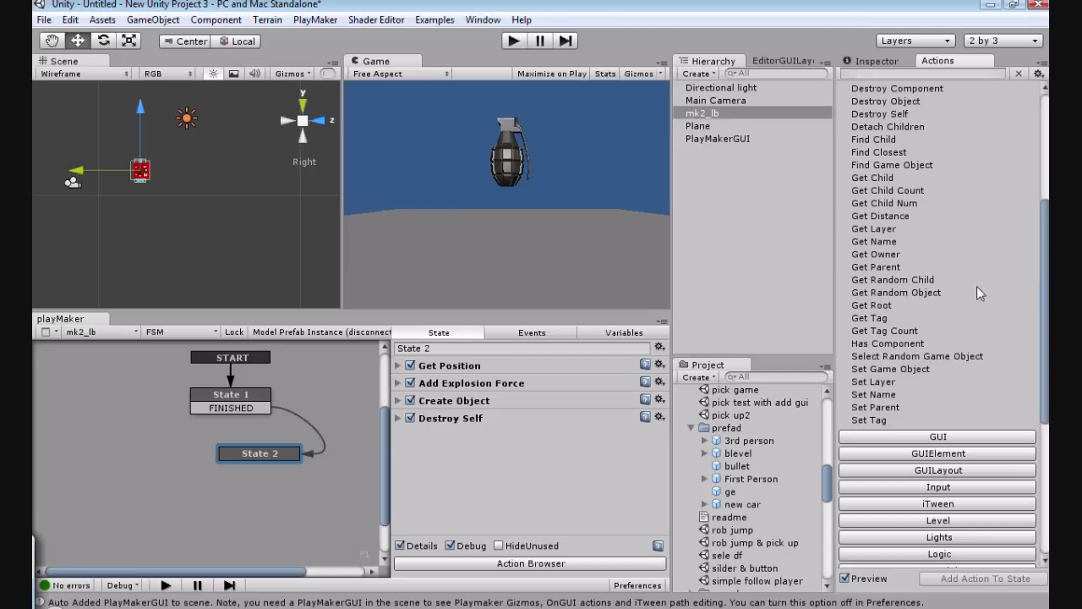
scroll(979, 292, down, 2)
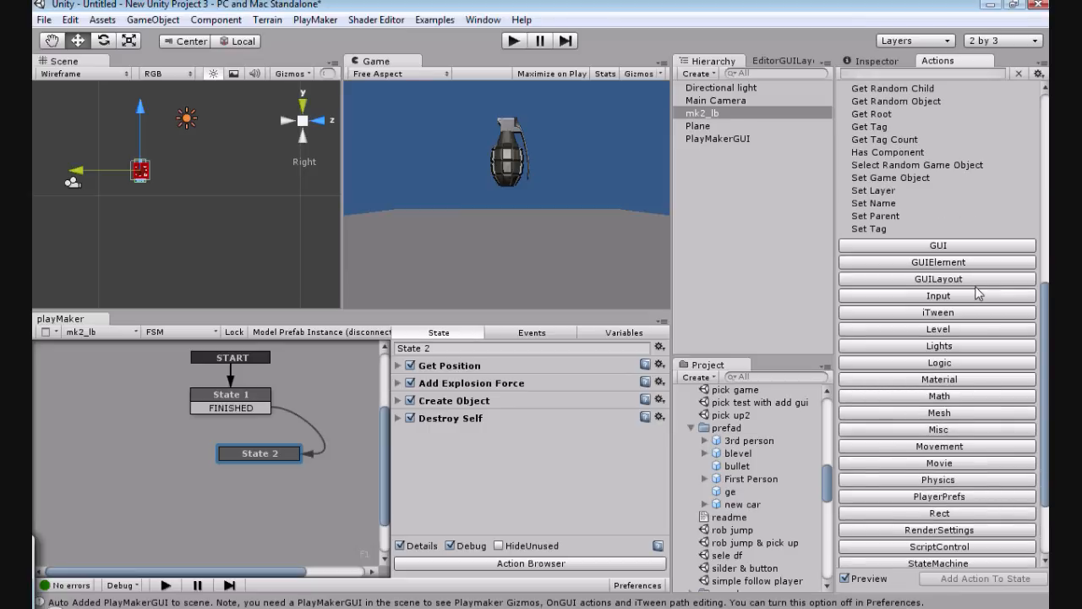
scroll(978, 295, down, 2)
scroll(974, 288, down, 2)
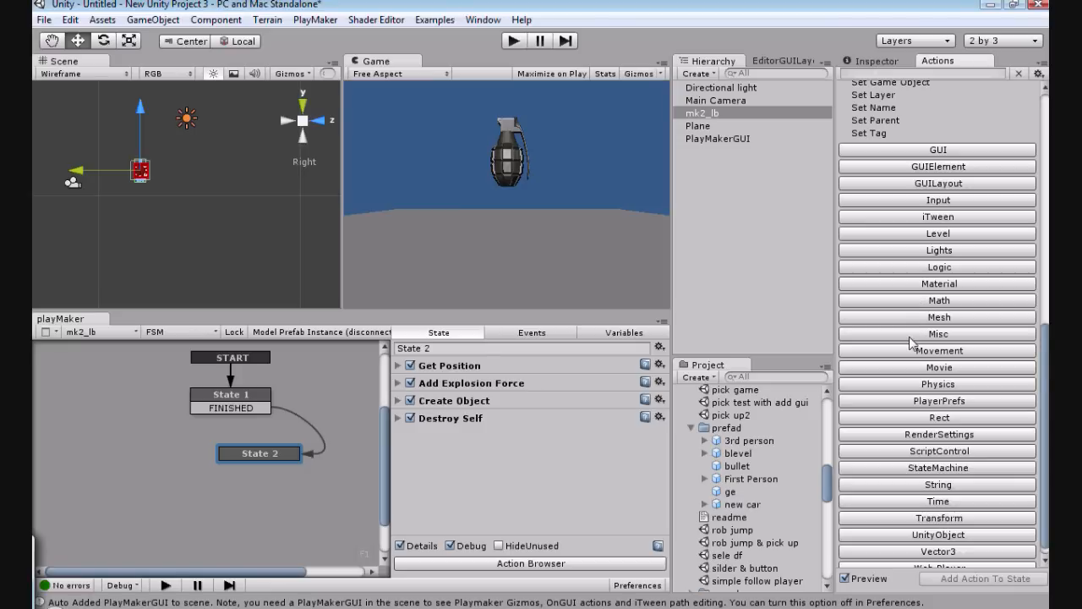
click(917, 382)
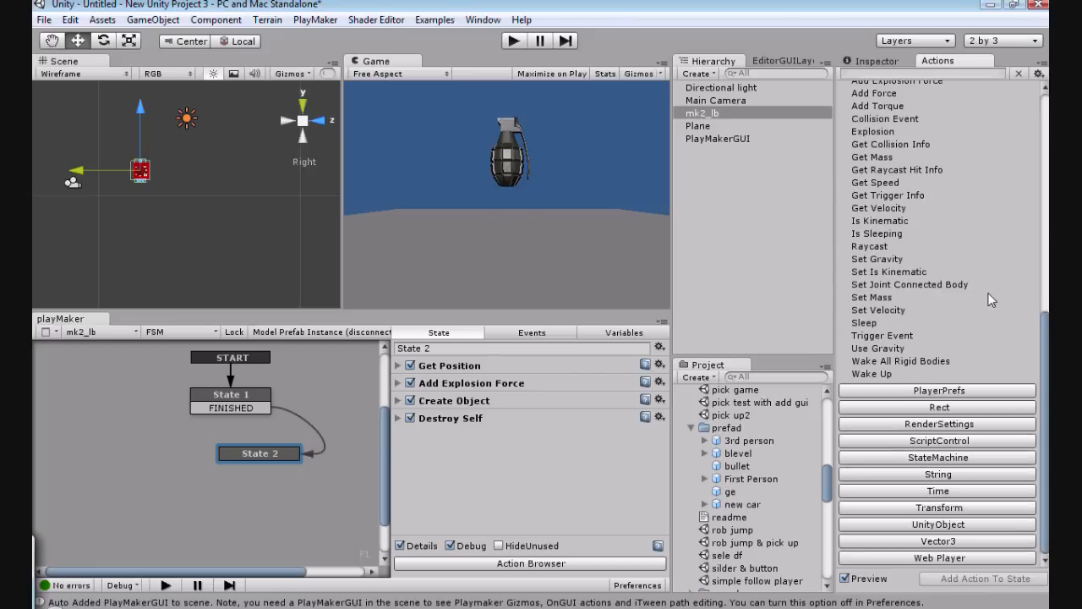
scroll(905, 173, up, 3)
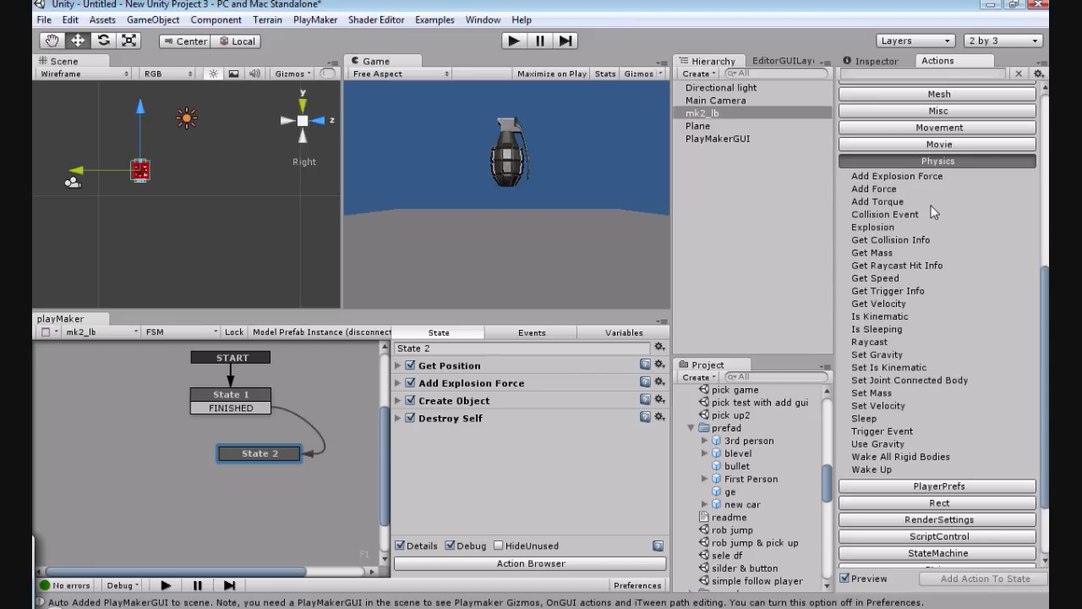
click(871, 227)
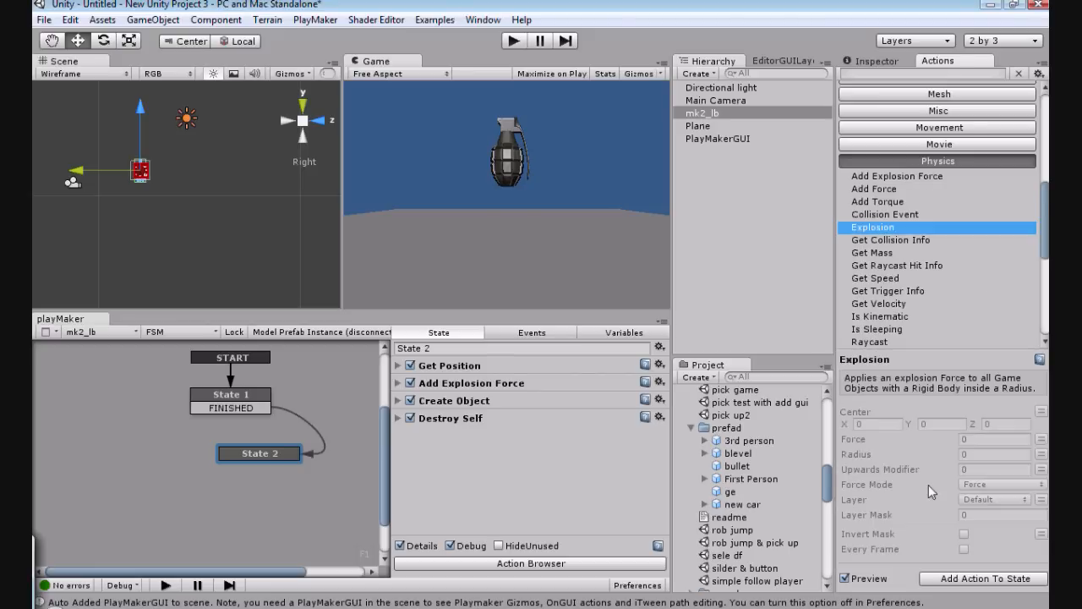
click(940, 579)
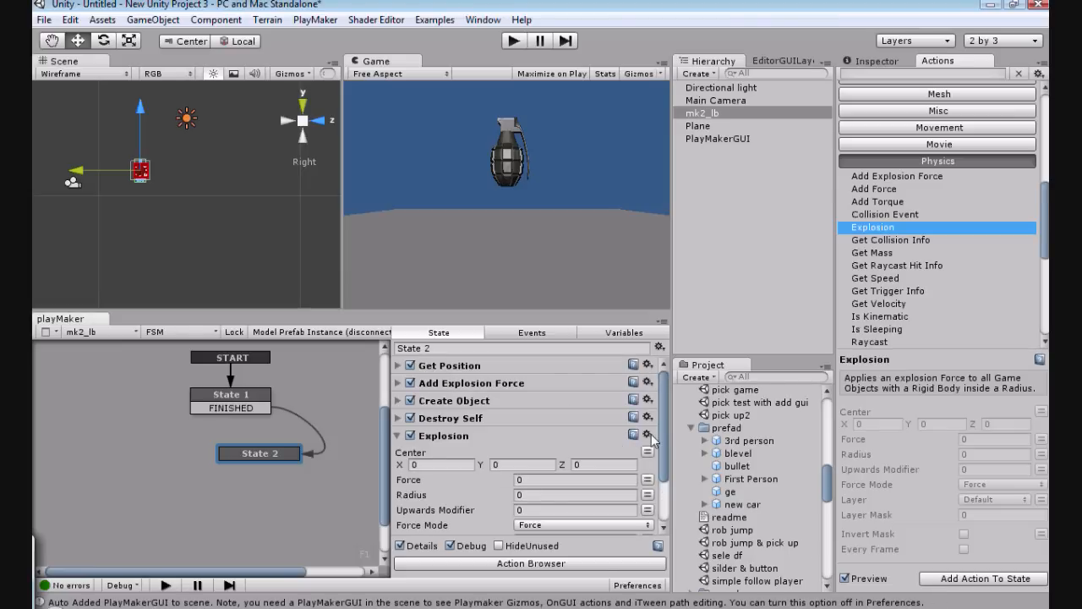
Step: Move the Explosion action up in State 2 so it sits directly above Create Object
click(647, 434)
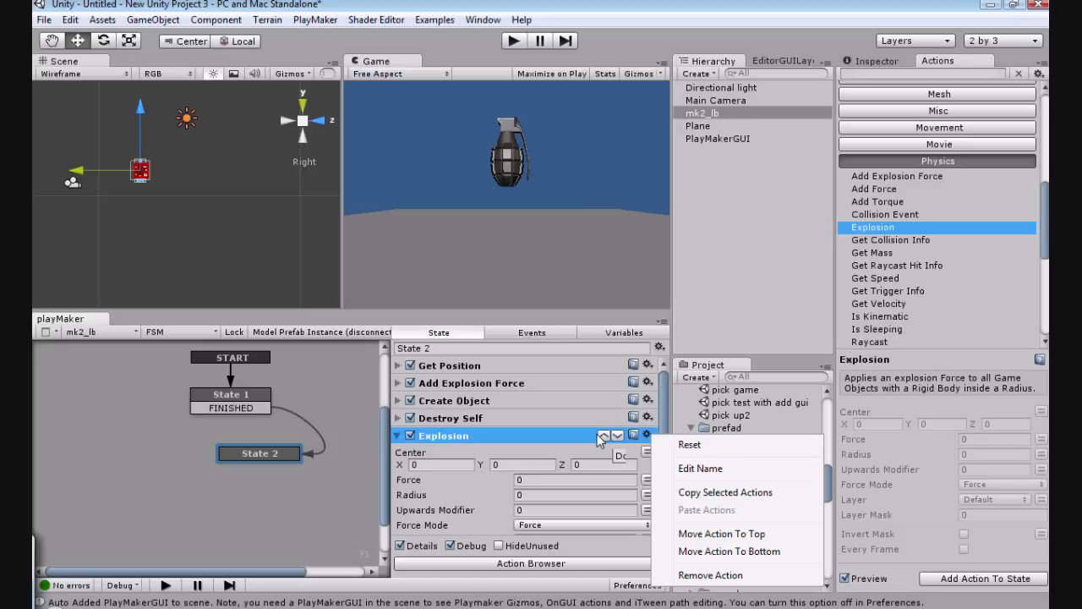
click(599, 437)
click(646, 417)
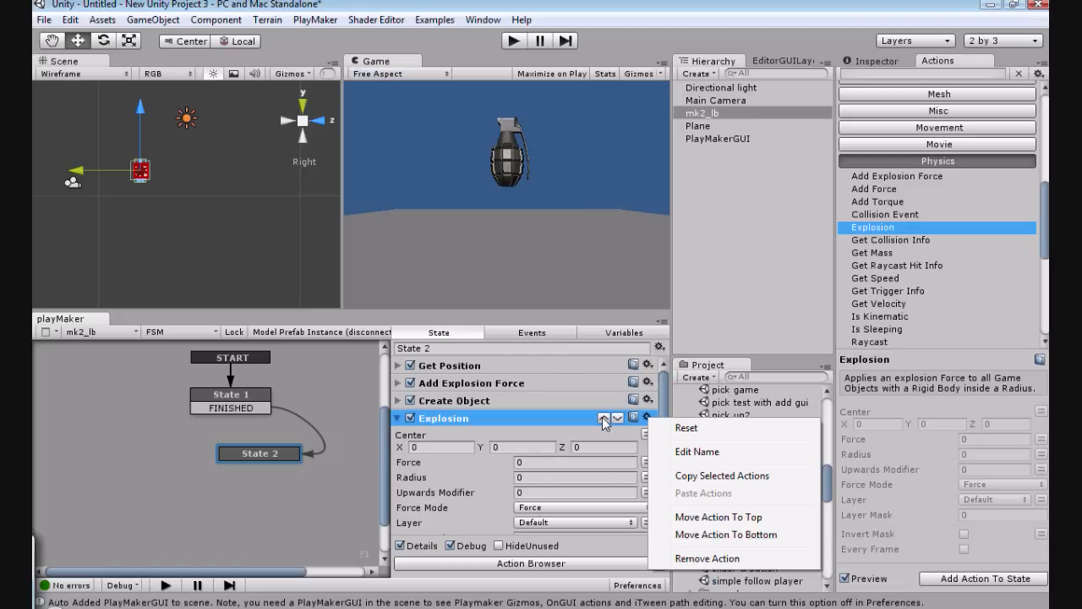
click(603, 418)
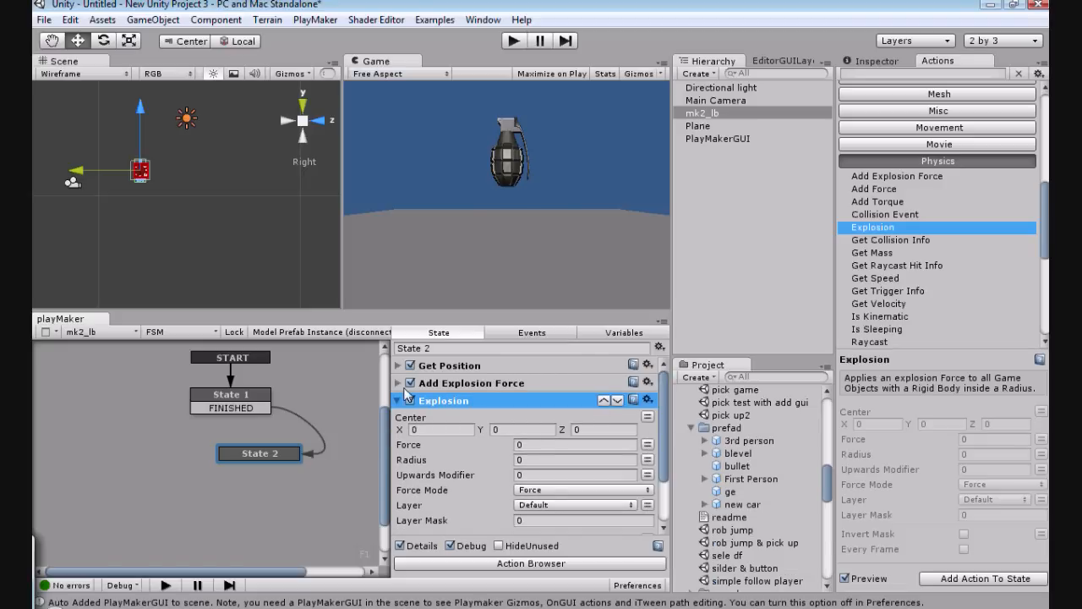
Step: Remove the Add Explosion Force action from State 2
click(397, 383)
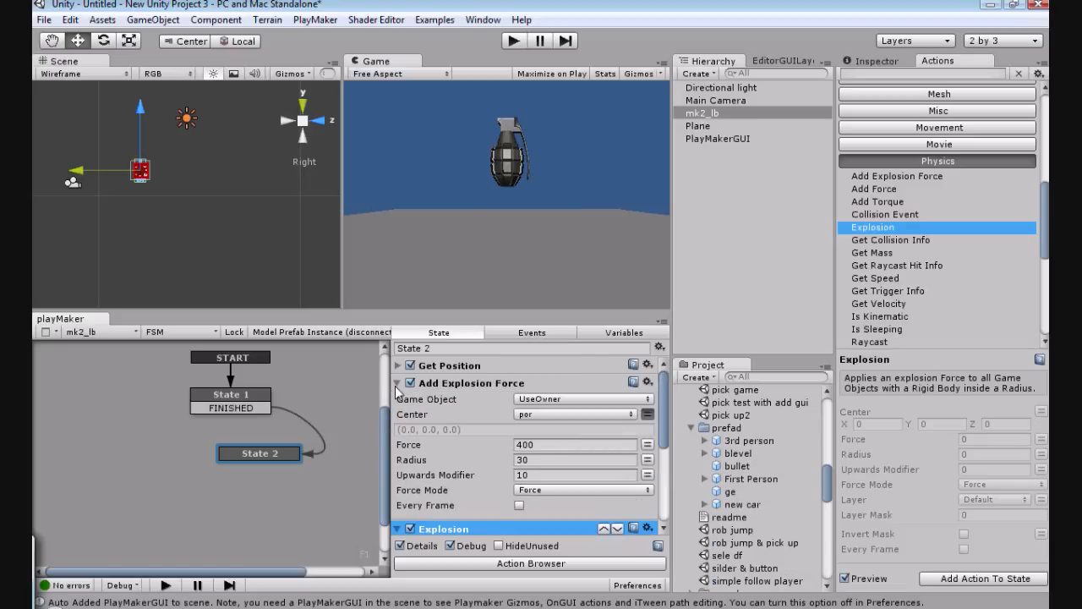
click(648, 383)
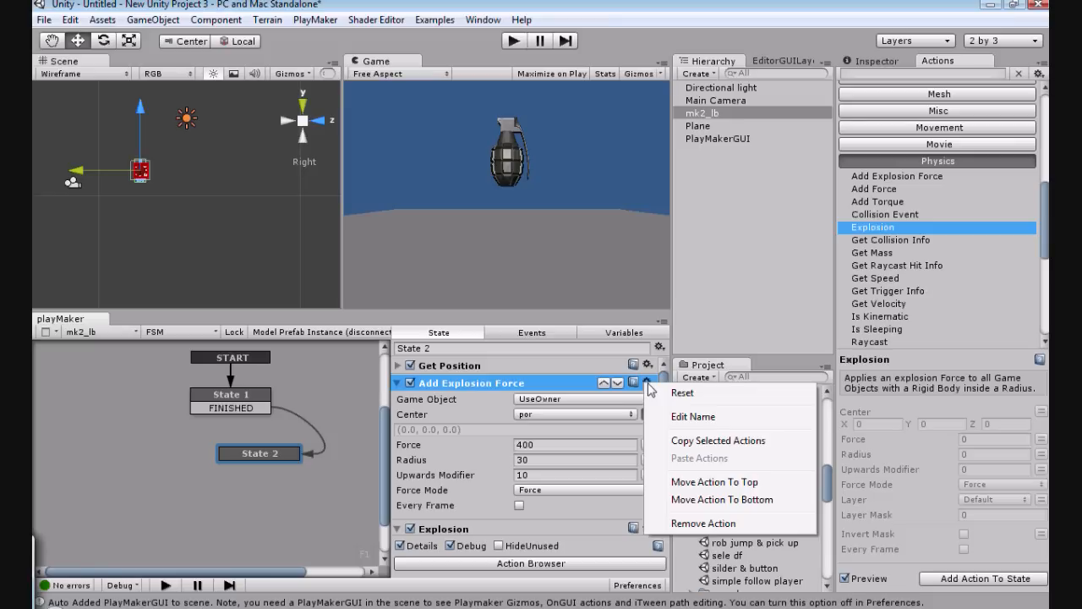
click(686, 523)
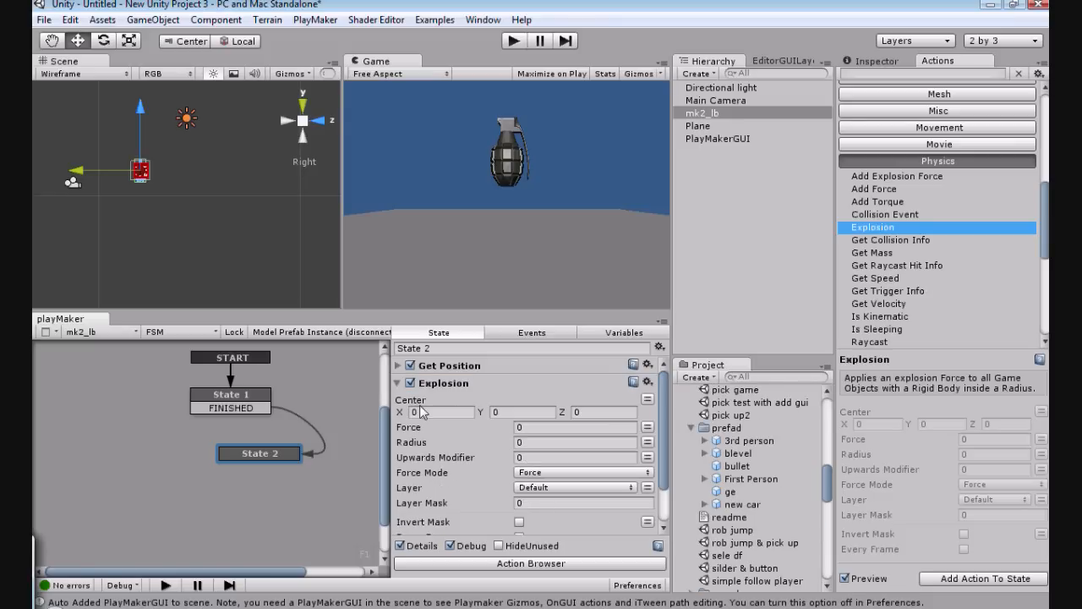
Step: Set the Center of the Explosion action in the grenade's State 2 to the por variable
click(646, 400)
click(626, 401)
click(561, 423)
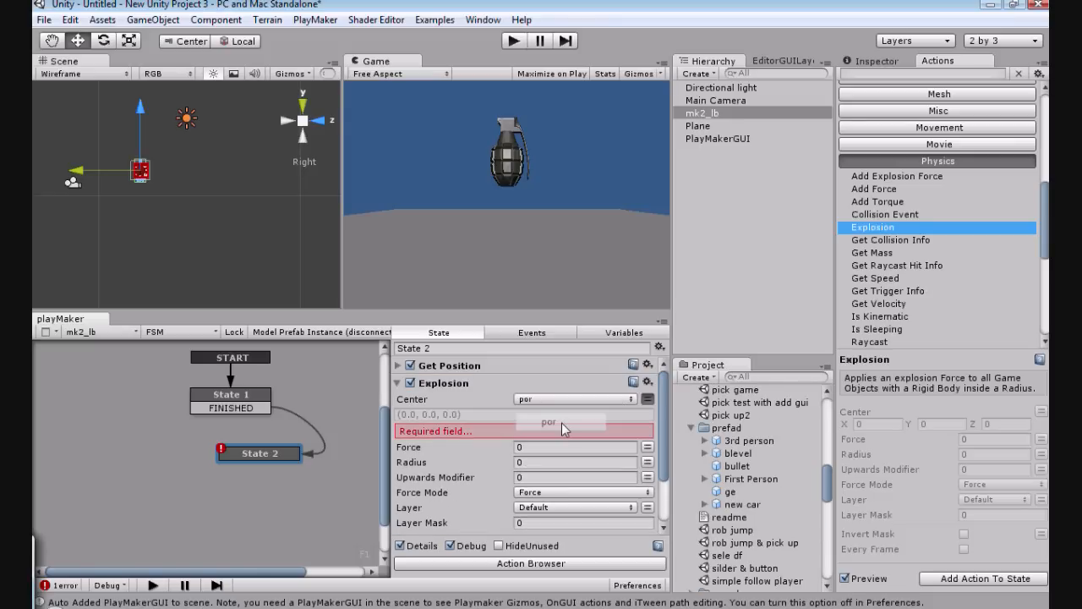
Step: Set the Explosion action's Force to 400, Radius to 40 and Upwards Modifier to 30
click(524, 431)
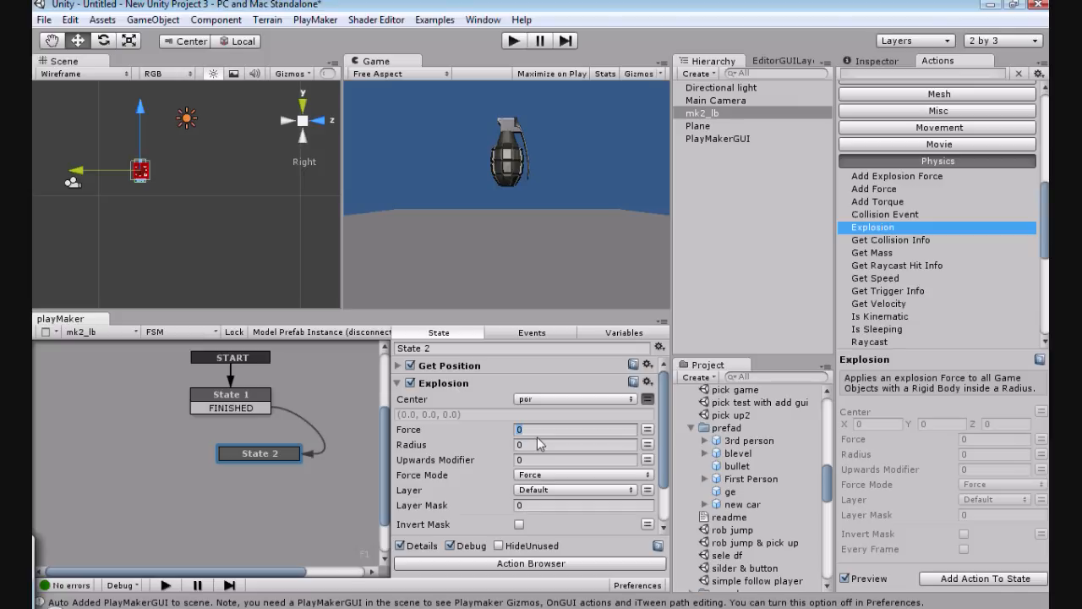
key(BackSpace)
text(400)
click(531, 442)
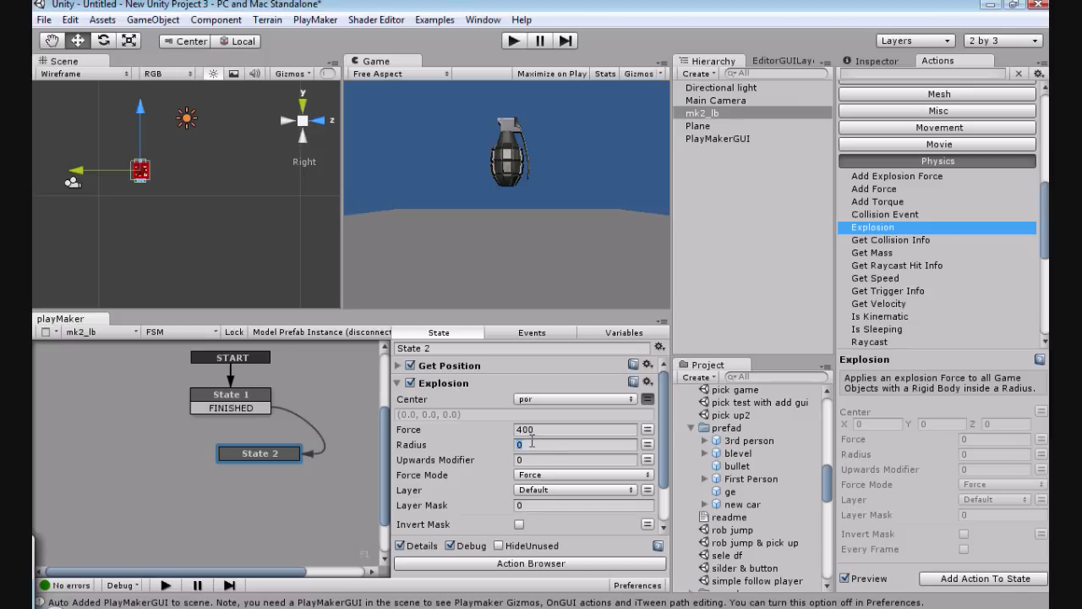
text(40)
click(535, 459)
key(BackSpace)
text(30)
click(396, 384)
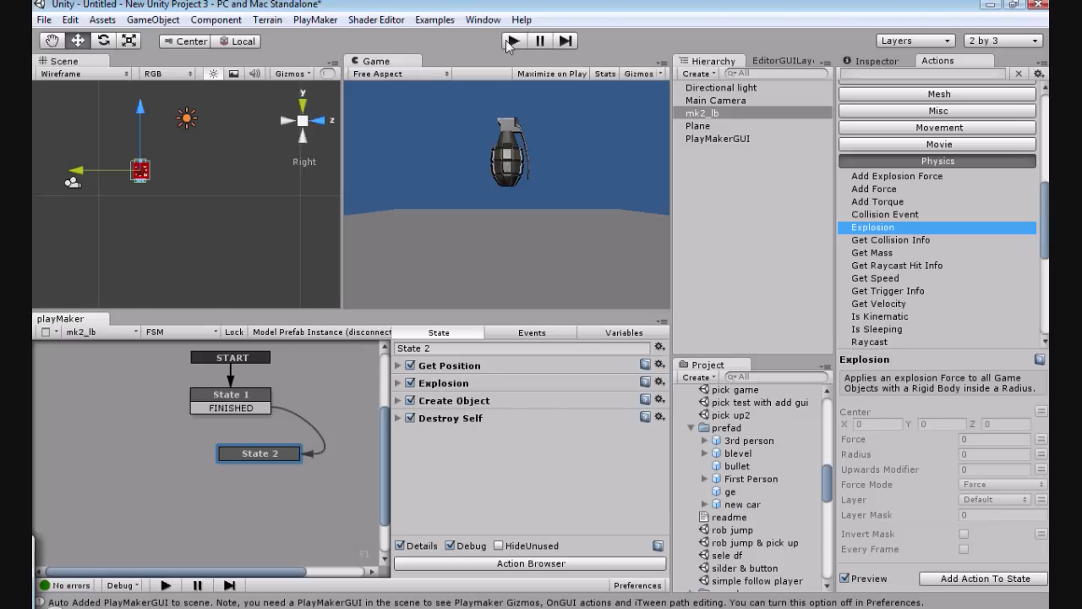
Step: Review the Get Position, Explosion and Create Object settings in State 2 of the ge prefab for comparison
click(726, 492)
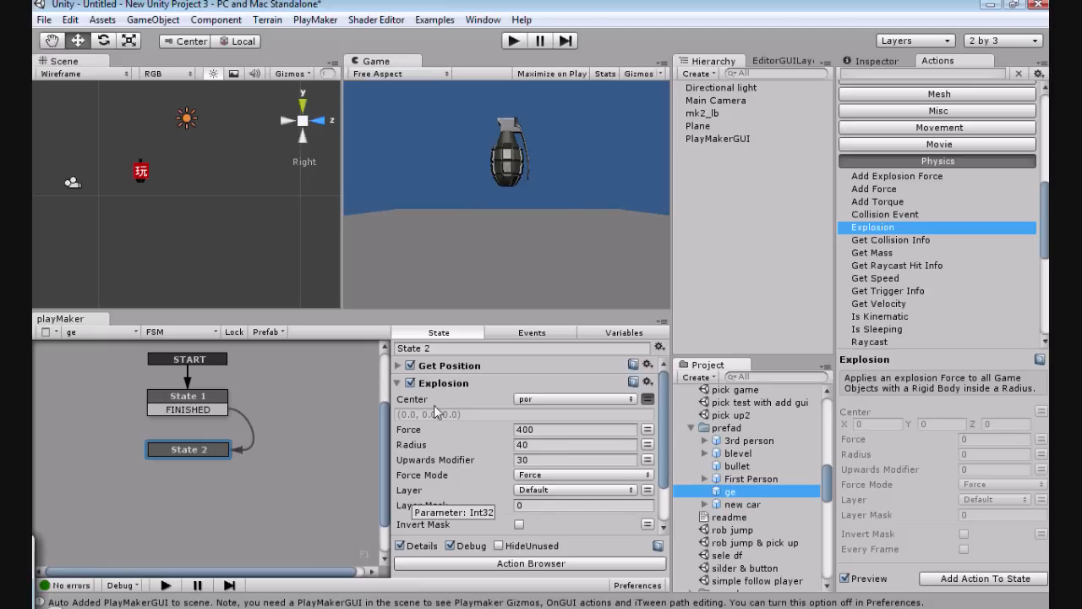
click(407, 395)
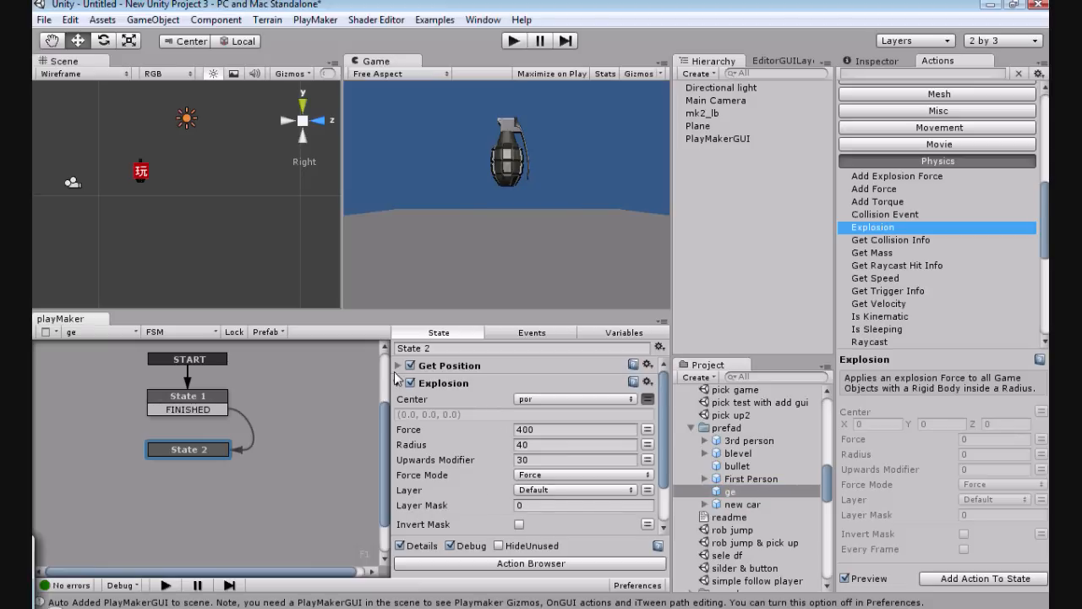
click(398, 365)
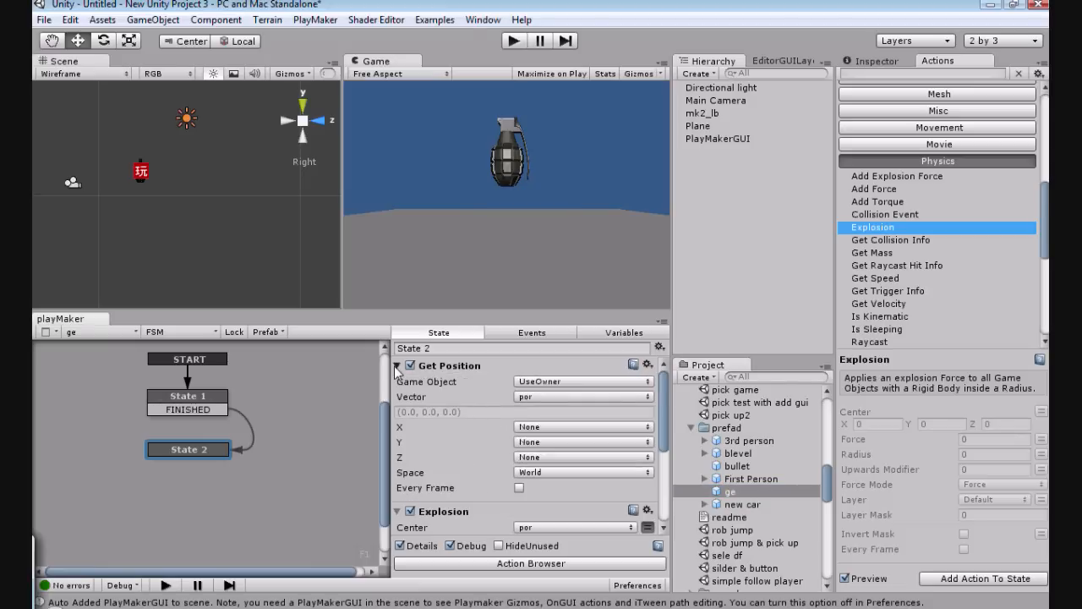
click(398, 365)
click(397, 383)
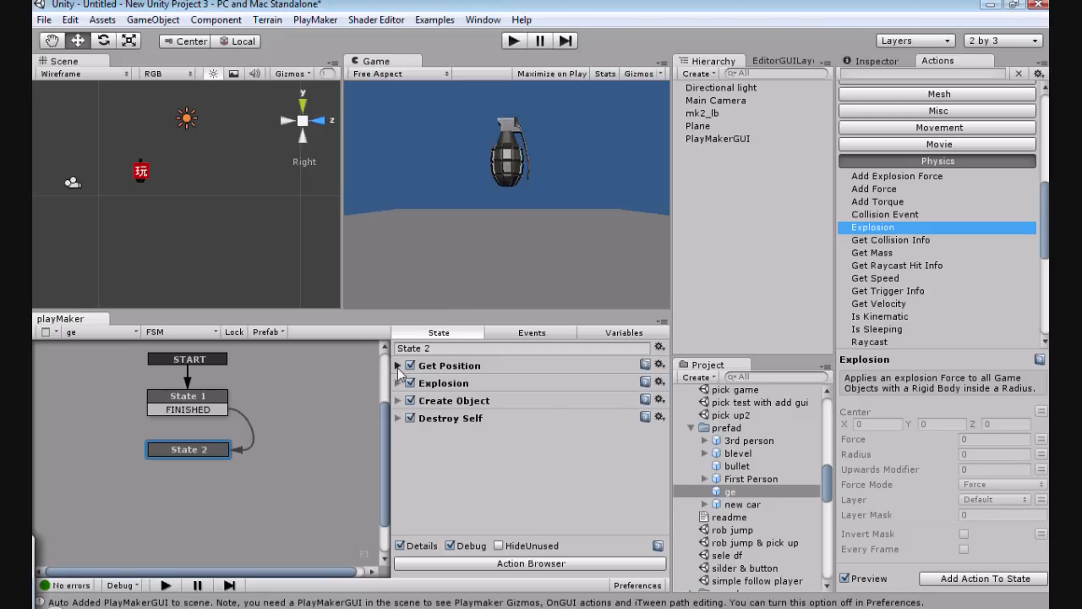
click(398, 401)
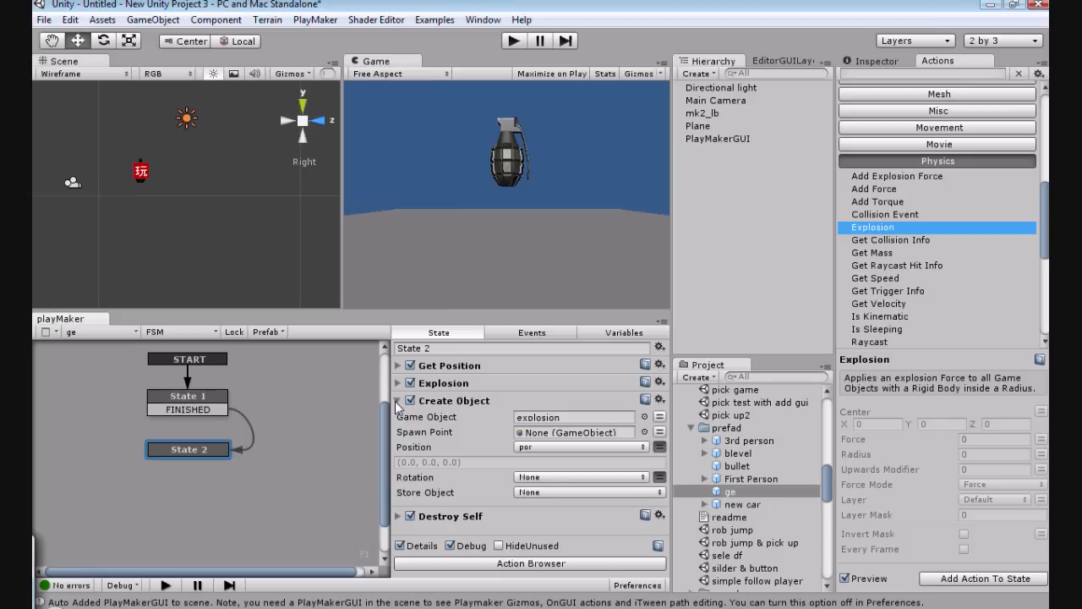
click(397, 401)
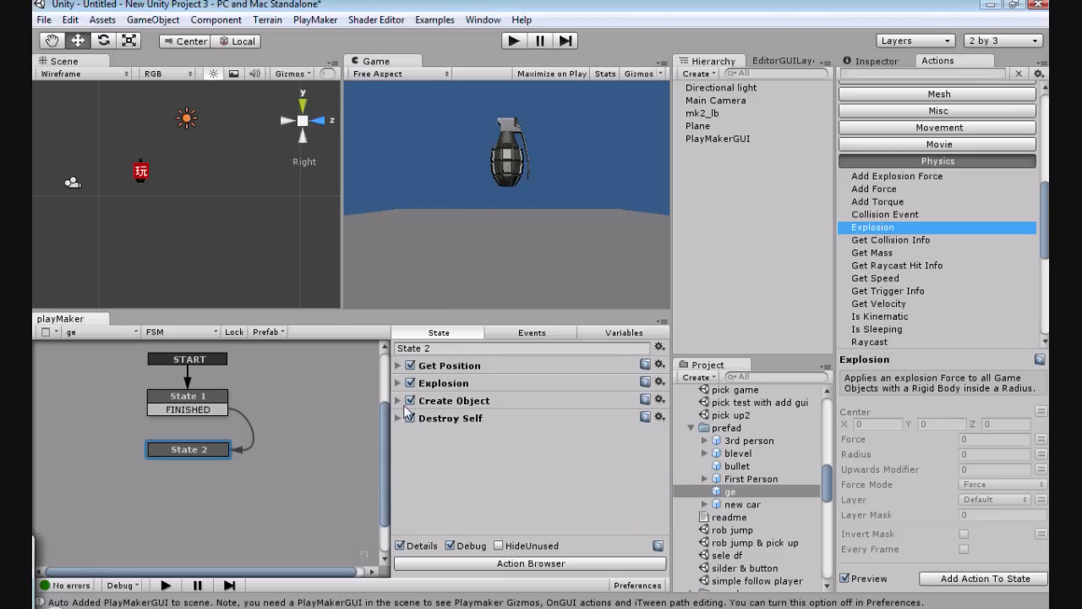
Step: Play-test the mk2_lb grenade's explosion twice, switching the scene view to Top during the first run, and stop playback
click(706, 114)
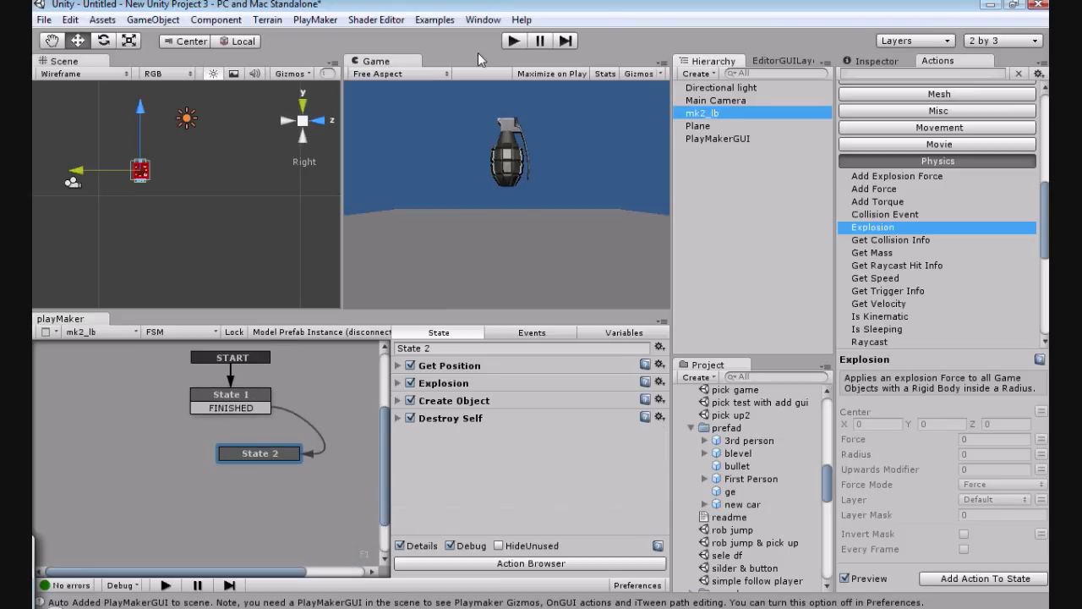
click(513, 41)
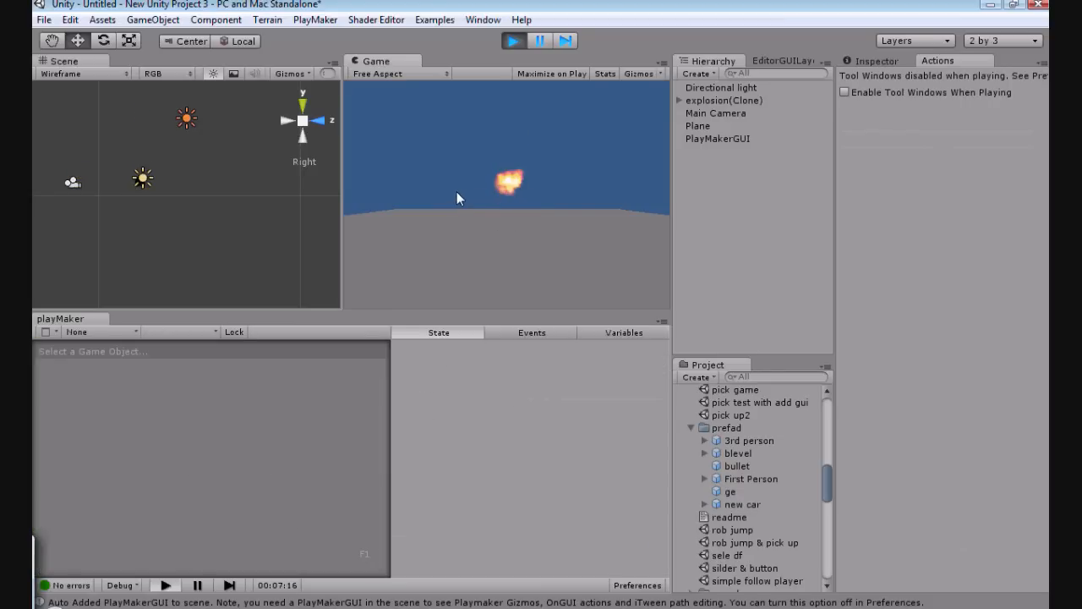
click(303, 102)
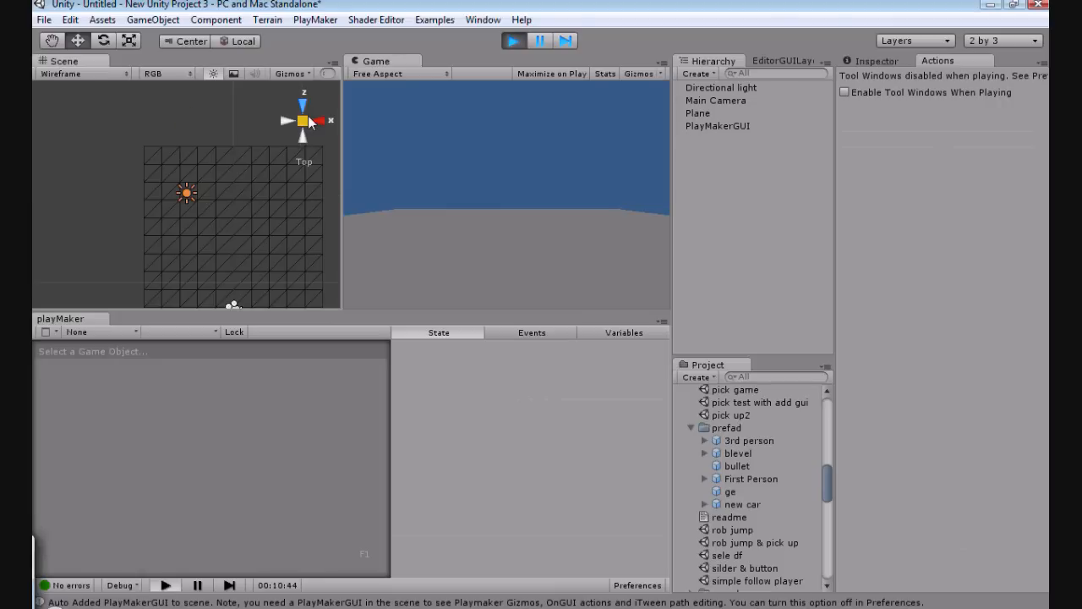
click(515, 43)
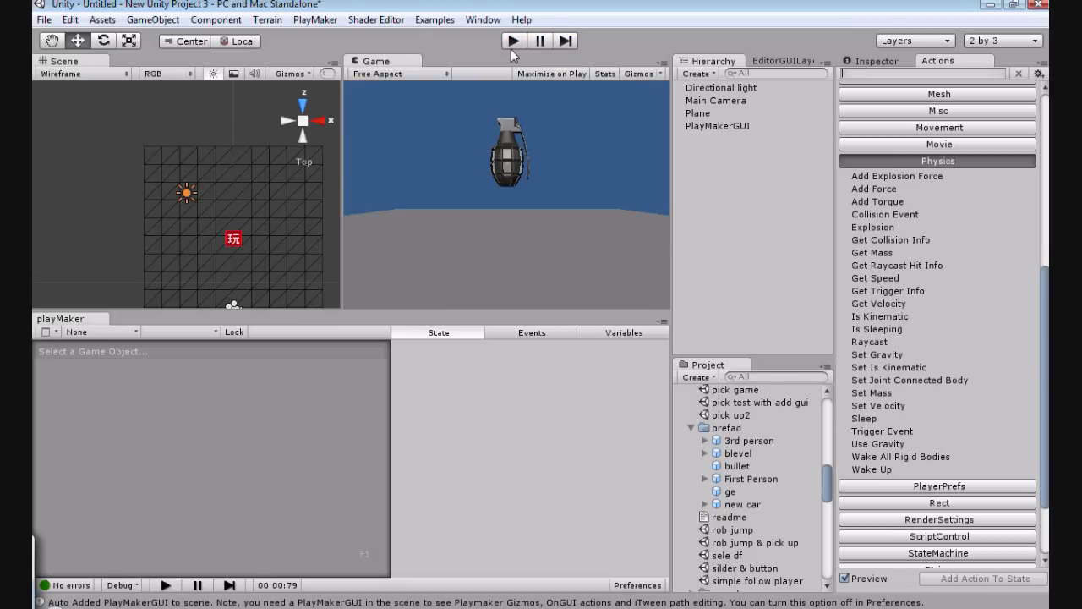
click(511, 47)
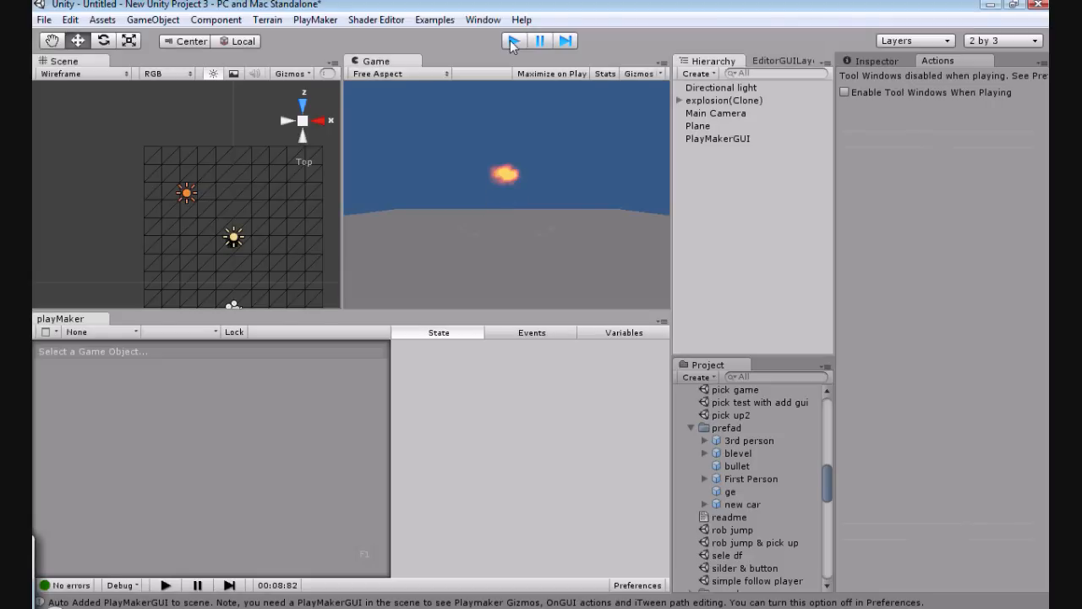
click(510, 40)
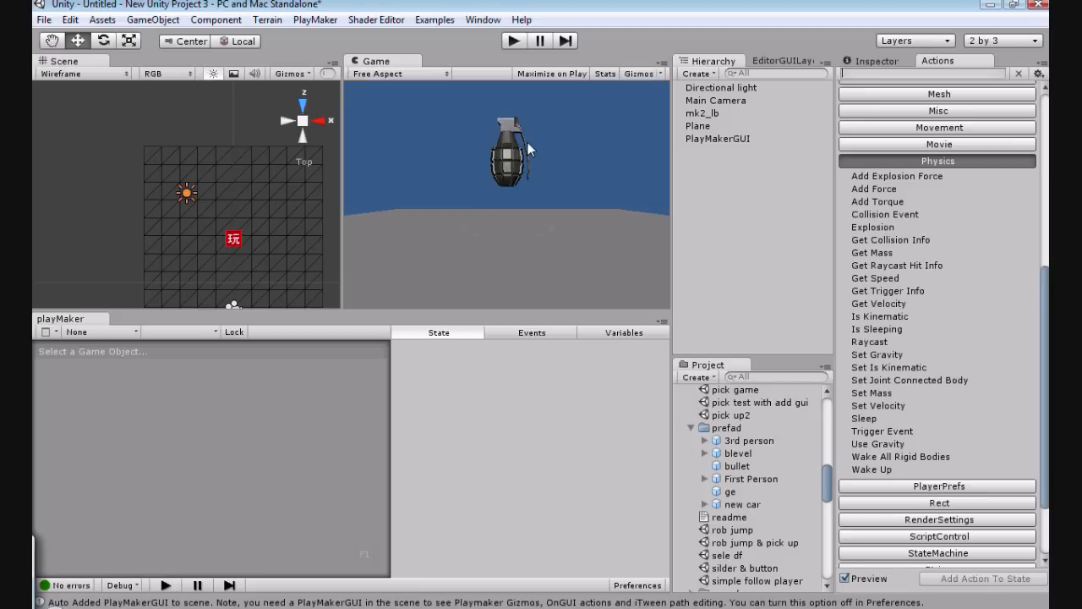
click(700, 113)
right_click(701, 114)
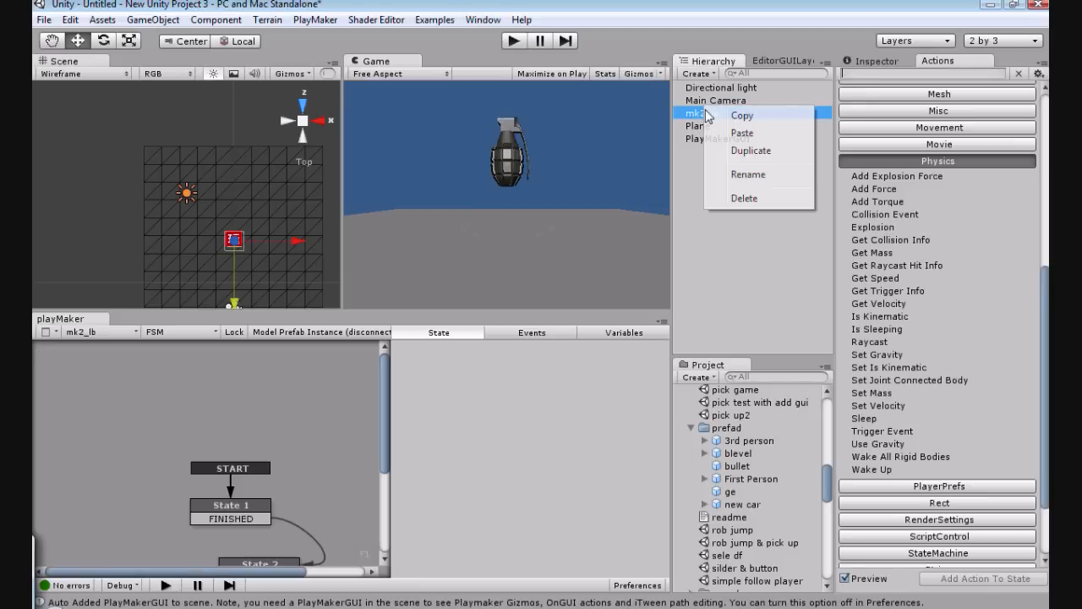
click(696, 114)
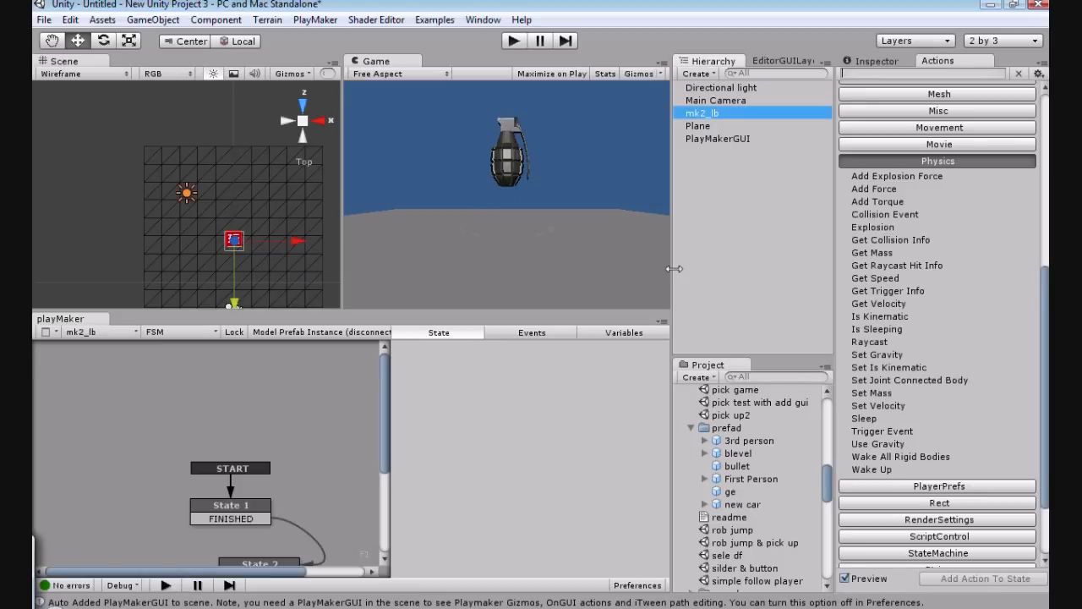
right_click(718, 429)
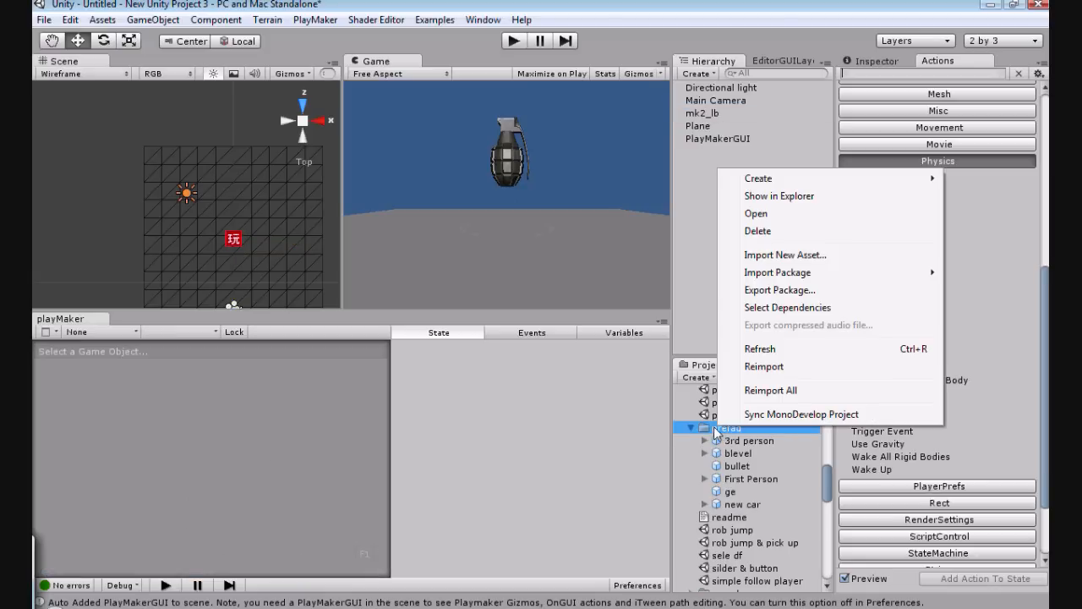
mouse_move(742, 185)
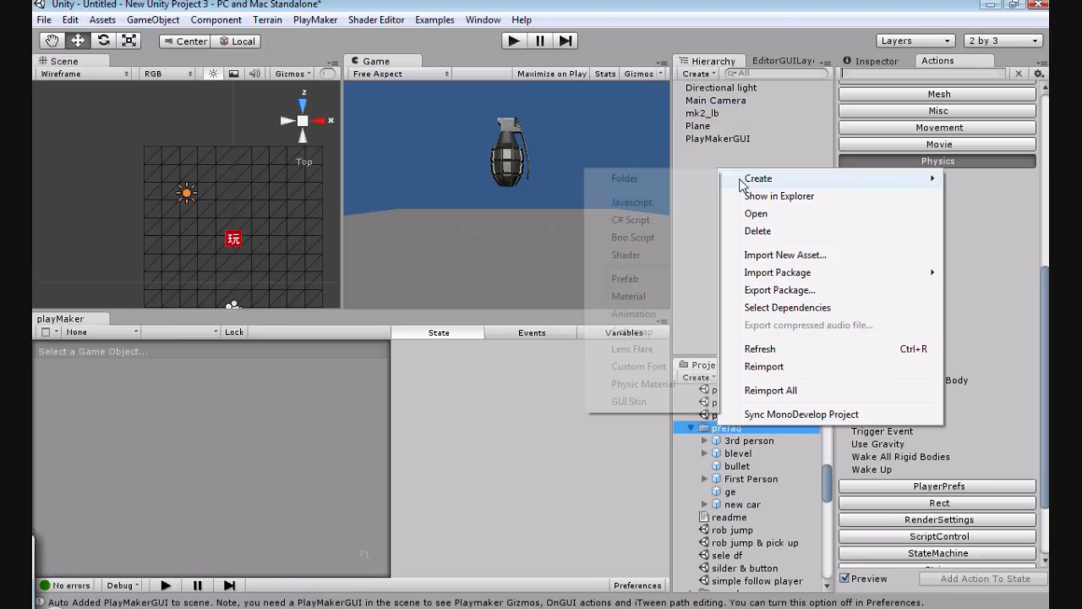
click(493, 462)
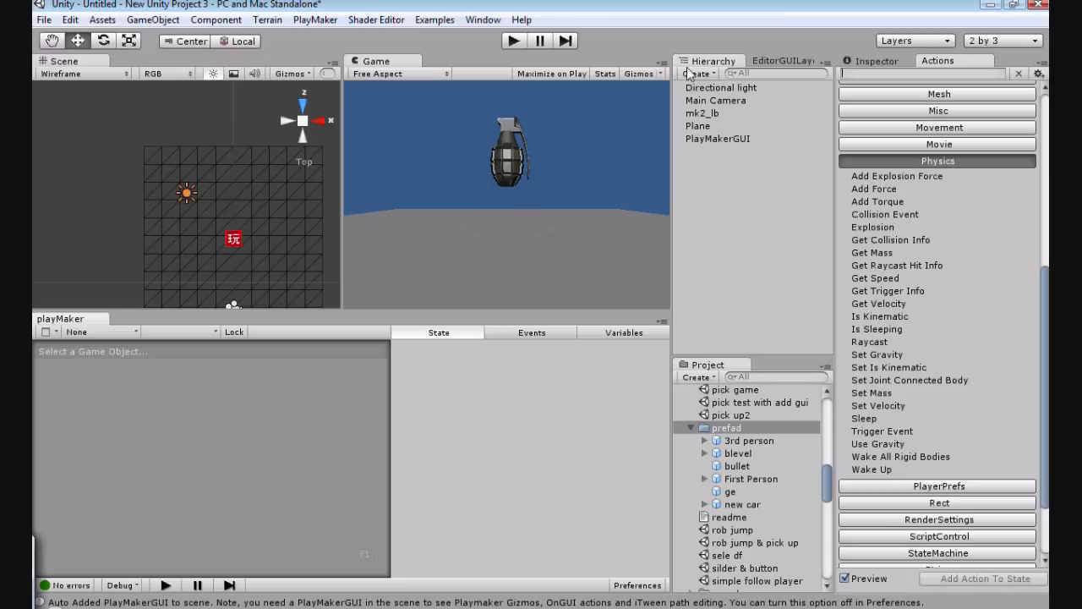
Step: Delete the mk2_lb grenade from the scene
right_click(703, 114)
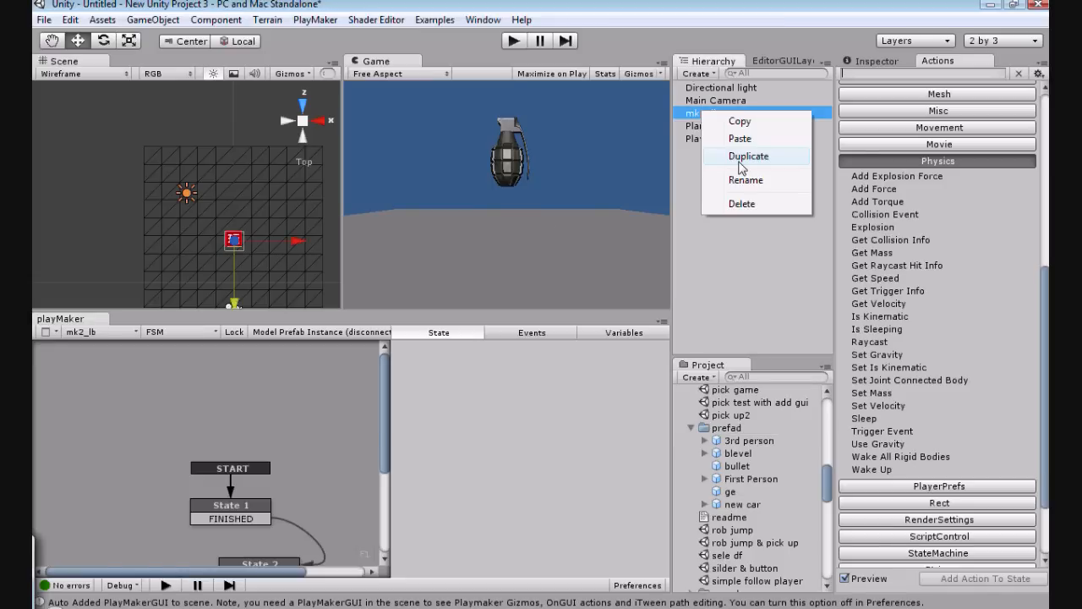
click(742, 204)
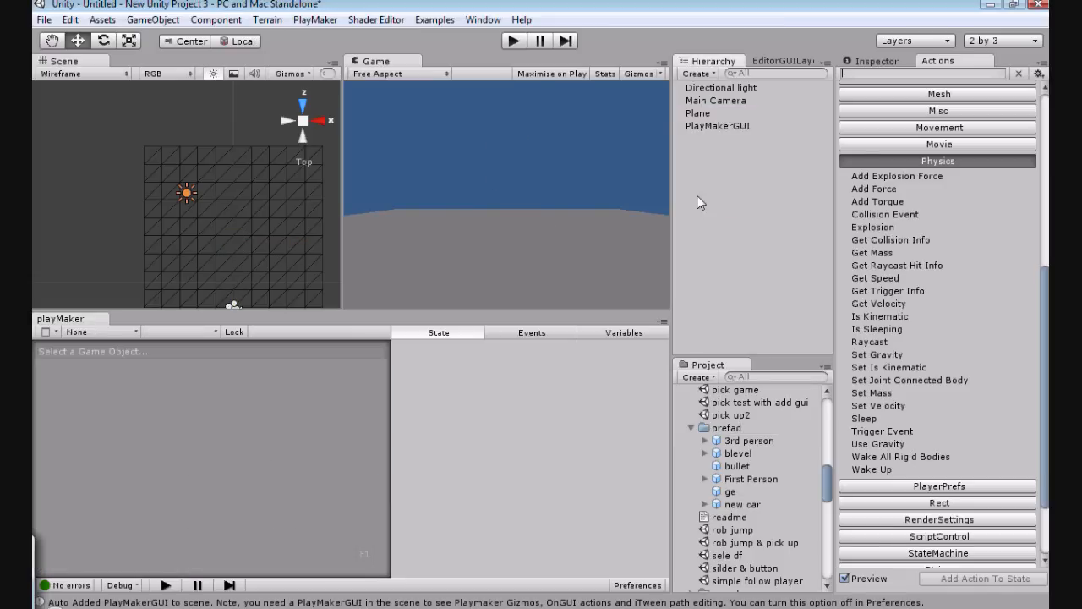
Step: Add a new PlayMaker FSM to the Main Camera
click(713, 101)
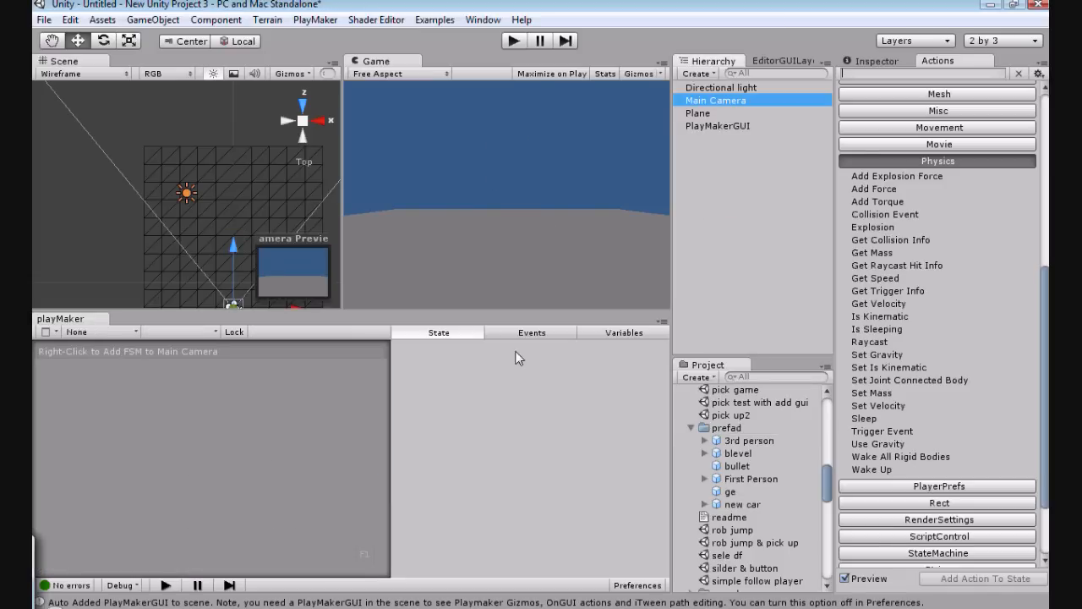
right_click(197, 422)
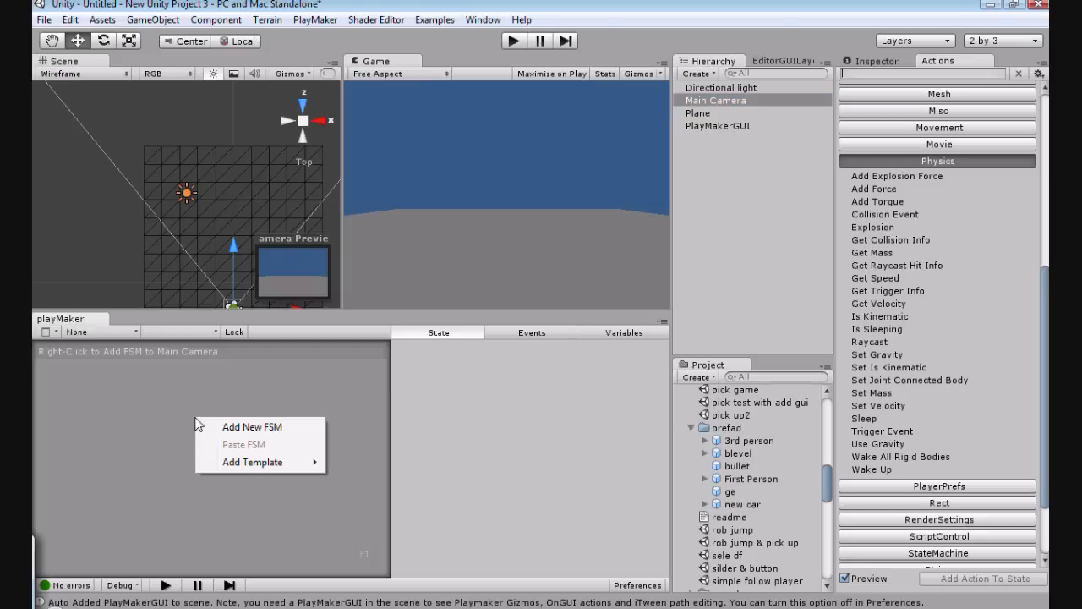
click(252, 427)
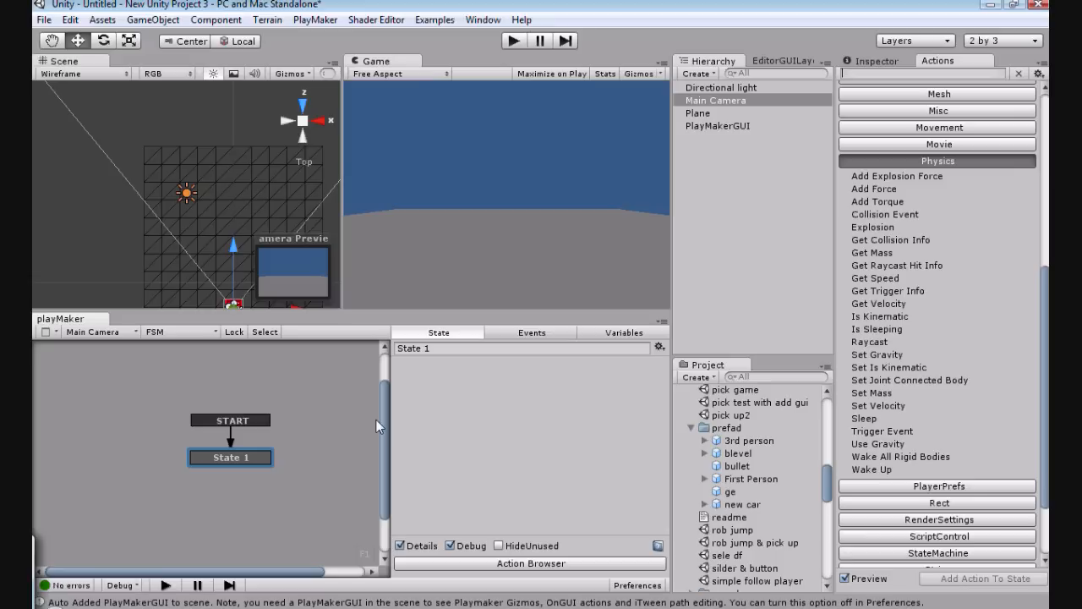
Step: Add another FSM component to the Main Camera from the General template "simple throw"
mouse_move(378, 425)
mouse_down()
mouse_move(382, 456)
mouse_move(379, 408)
mouse_move(382, 423)
mouse_up()
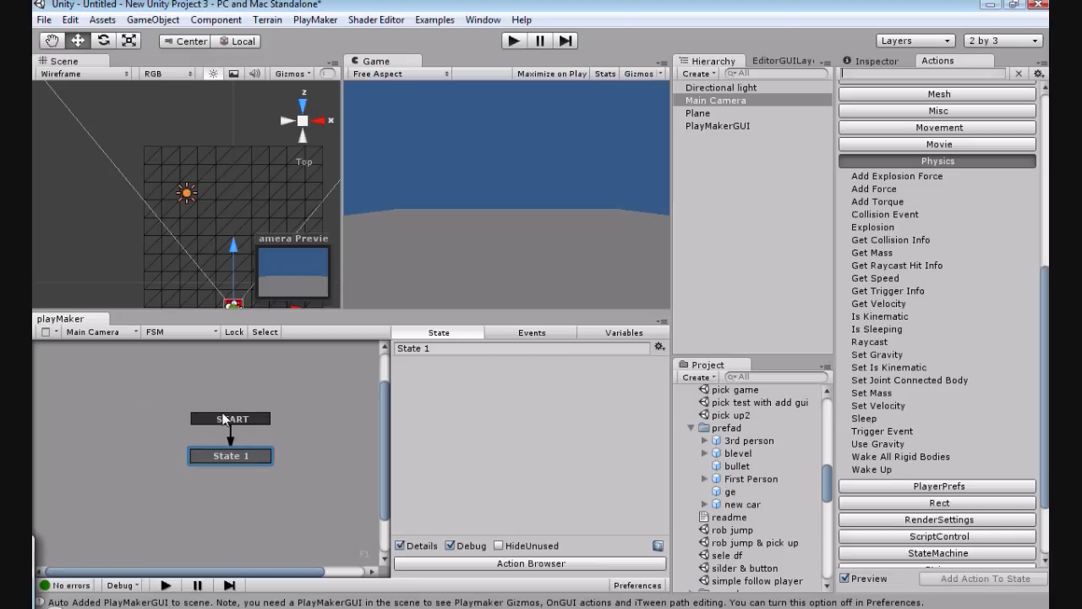
right_click(238, 463)
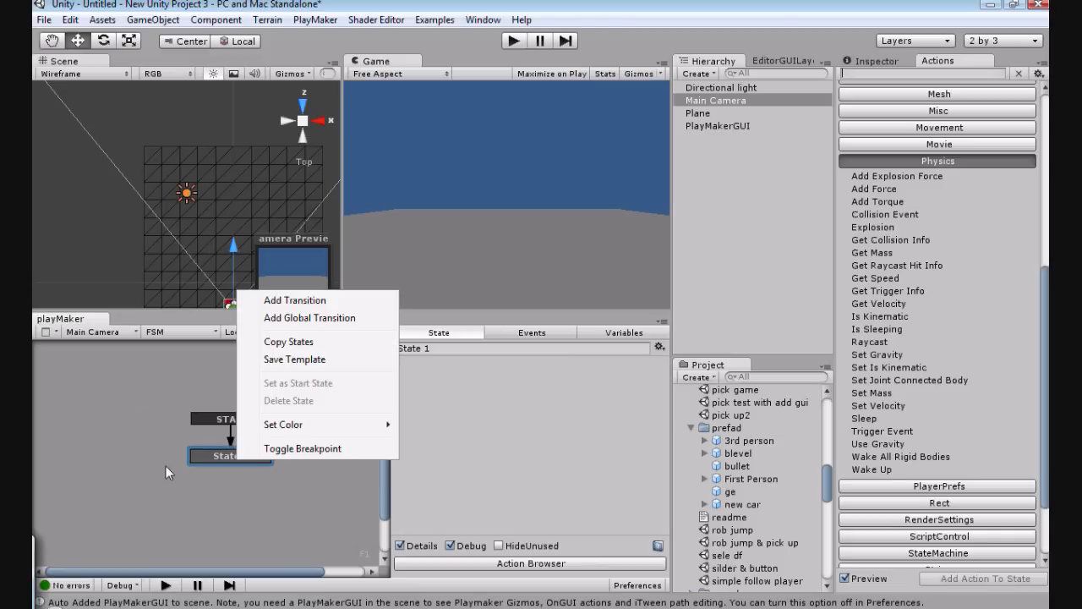
right_click(308, 430)
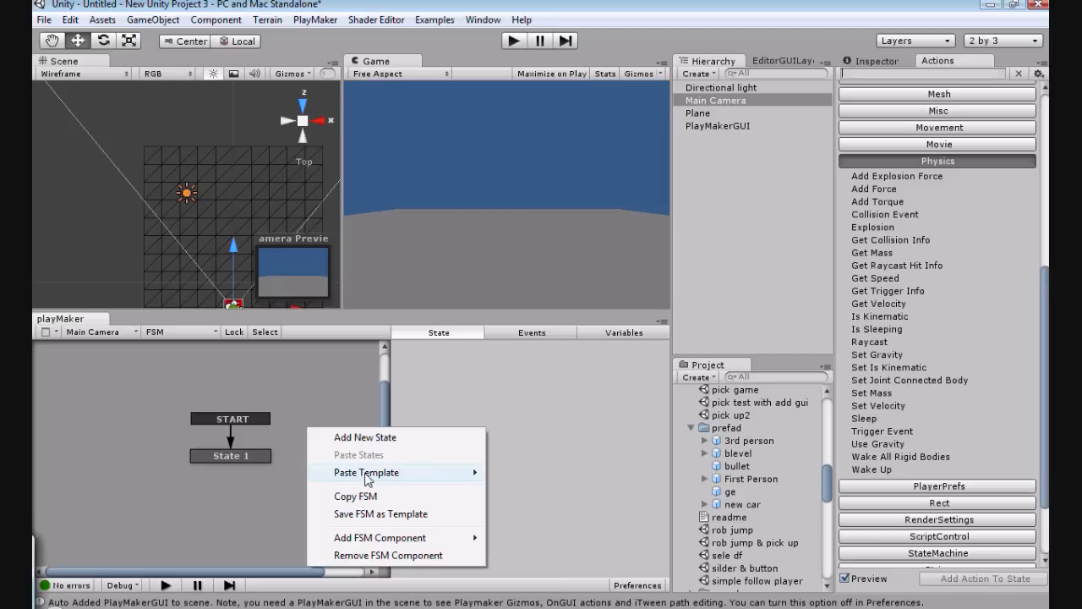
mouse_move(394, 540)
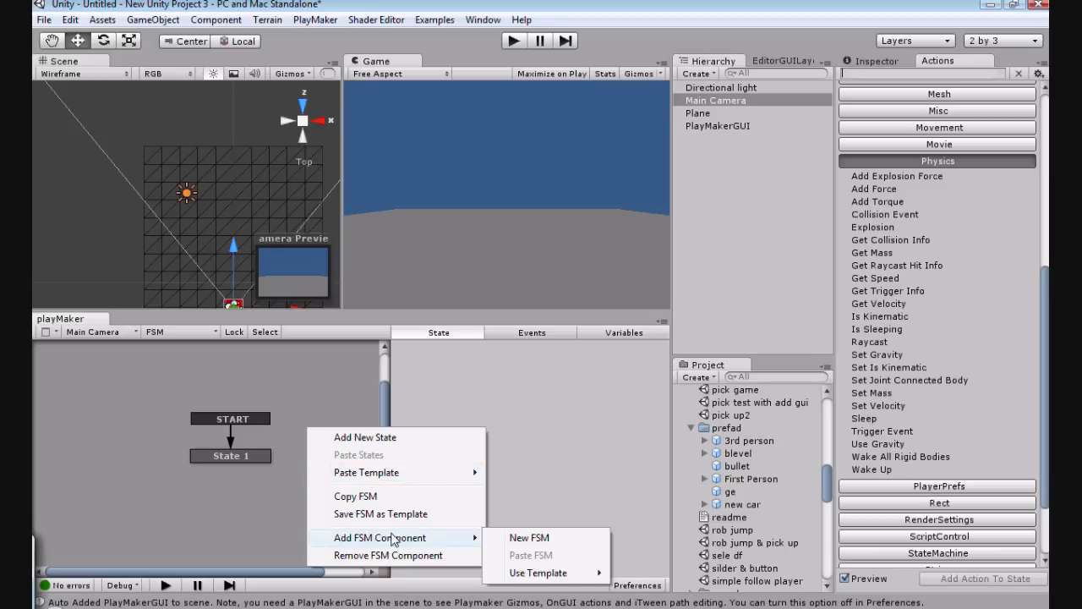
mouse_move(541, 575)
mouse_move(643, 580)
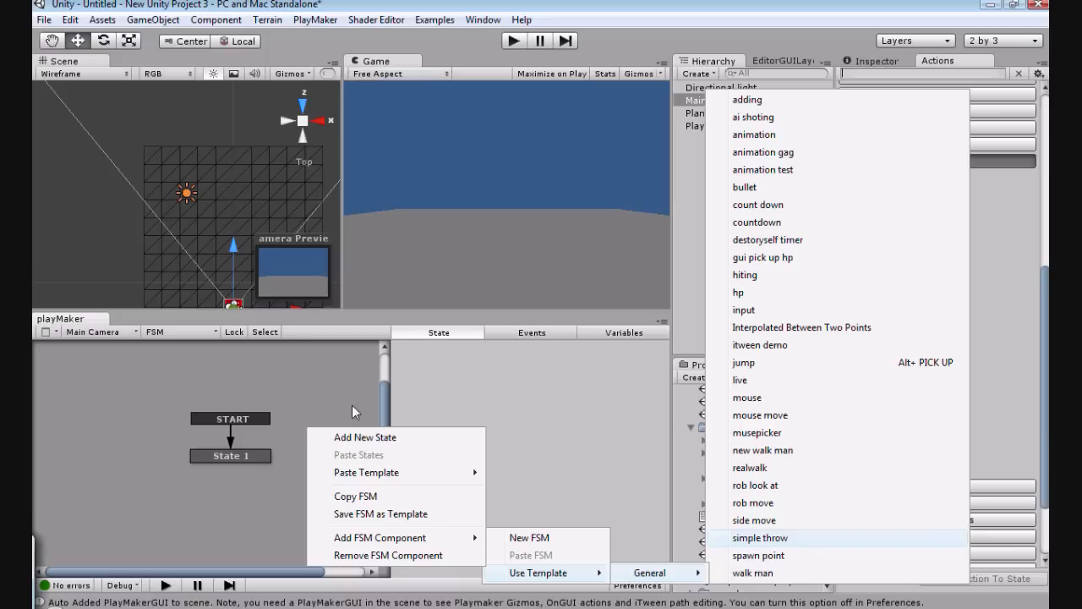
click(776, 539)
Step: Examine the throw FSM's Get Key Down action in State 1 and its Create Object and Add Force actions in State 2
click(157, 430)
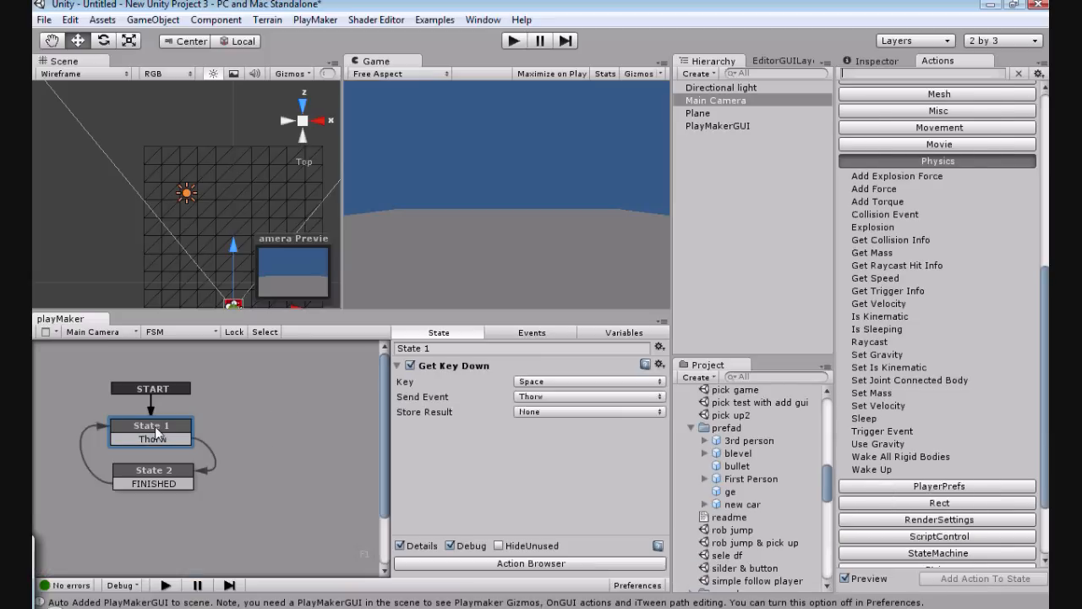
click(150, 440)
click(188, 465)
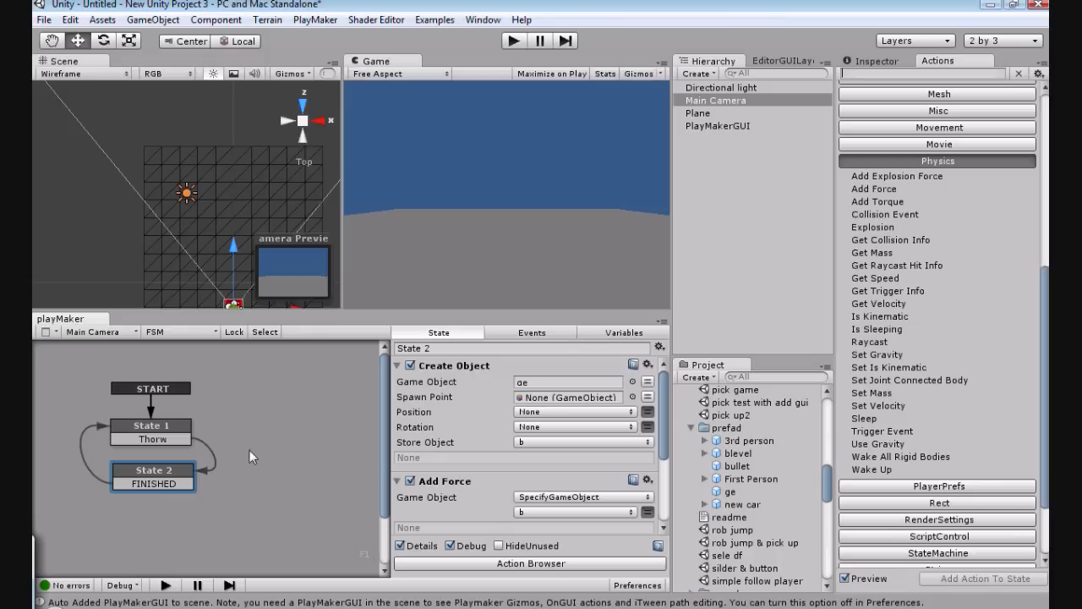
scroll(250, 450, down, 2)
scroll(250, 449, up, 2)
scroll(441, 421, down, 2)
scroll(442, 421, down, 2)
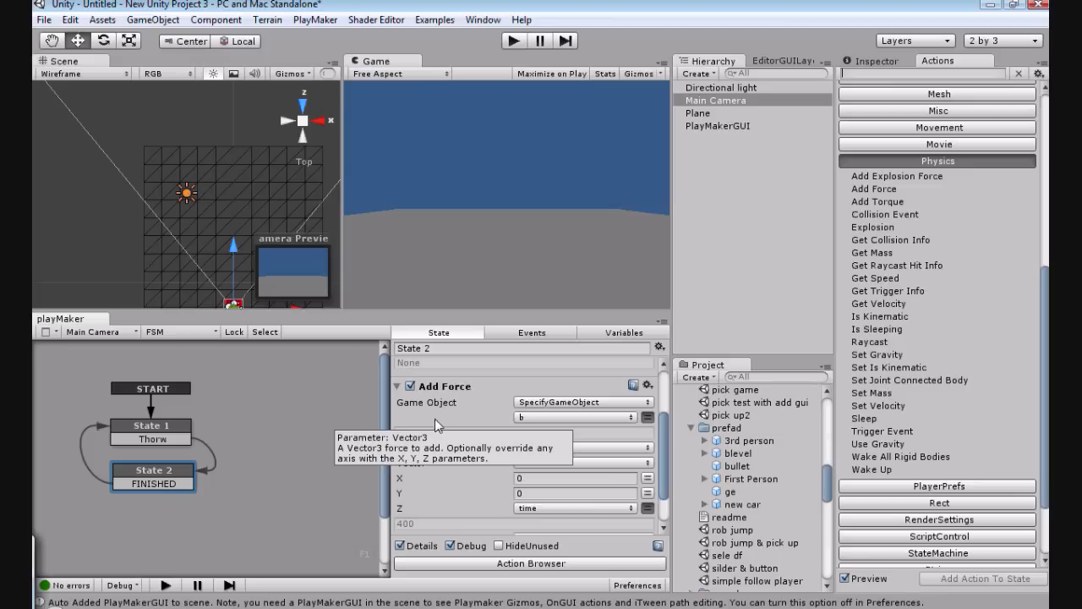
scroll(435, 419, up, 2)
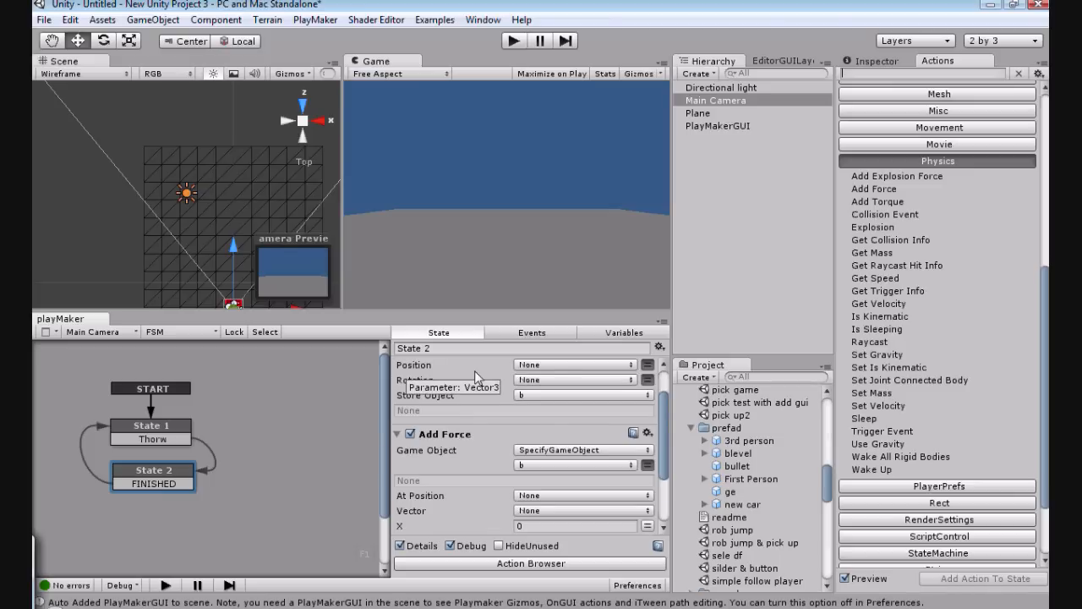
Step: Review the Create Object and Add Force settings in State 2 of the throw FSM, and collapse both actions
scroll(475, 417, up, 2)
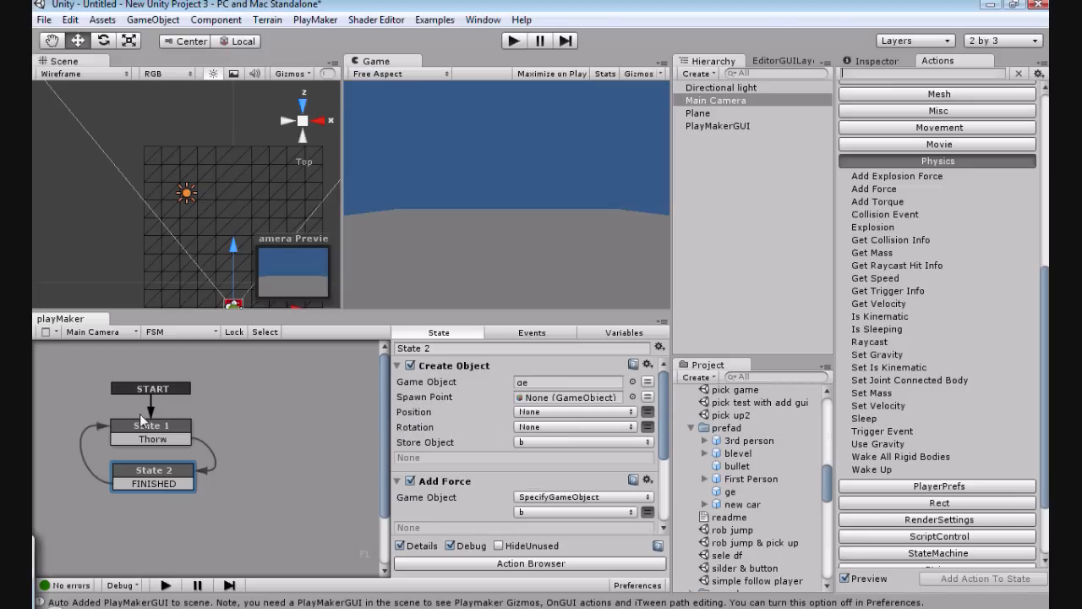
scroll(140, 413, down, 2)
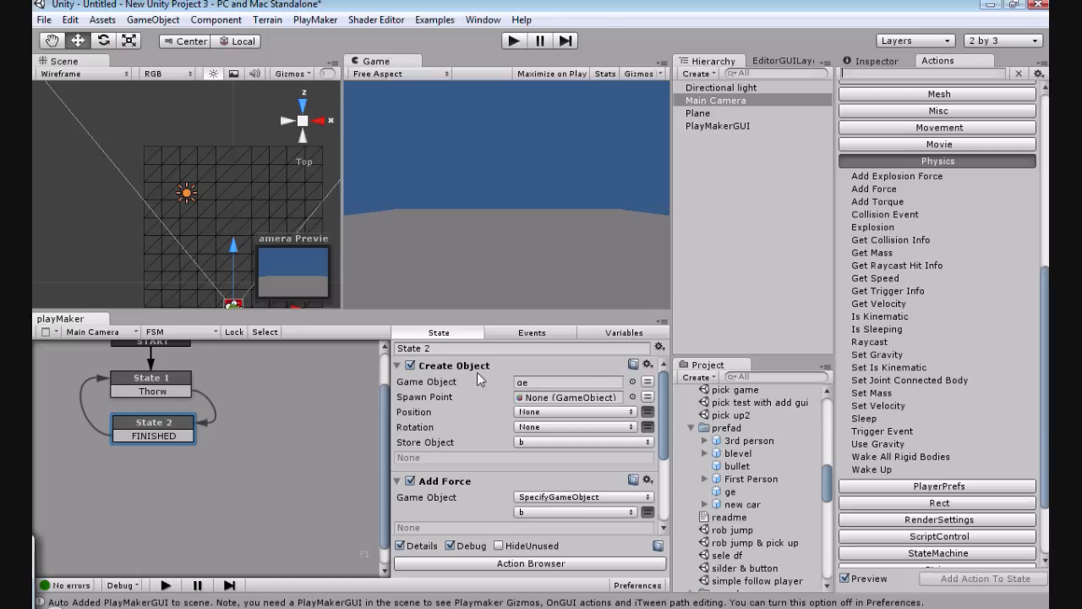
scroll(479, 388, down, 6)
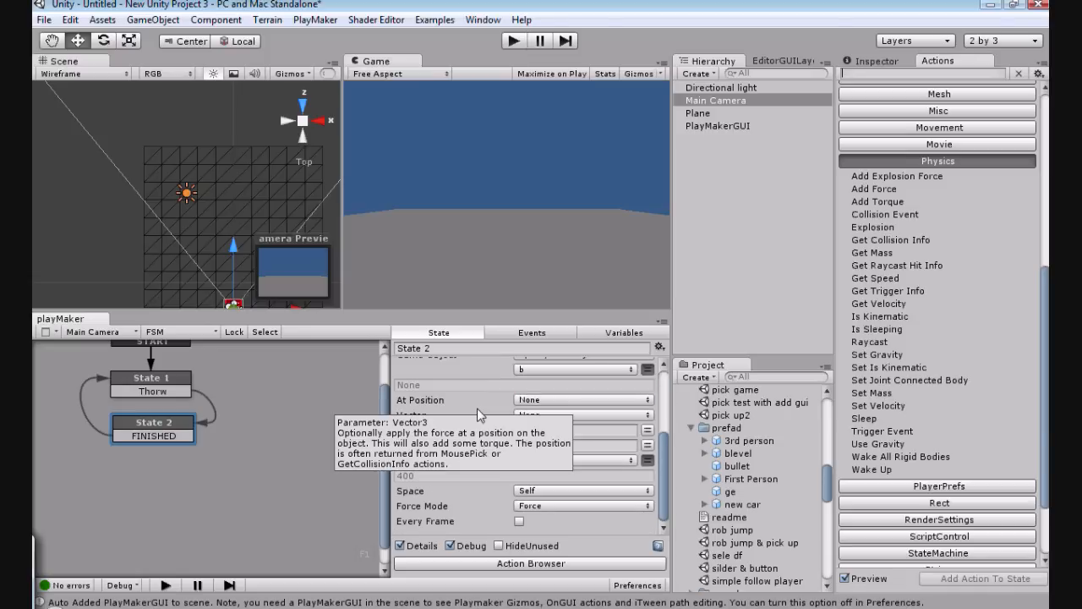
scroll(449, 464, up, 2)
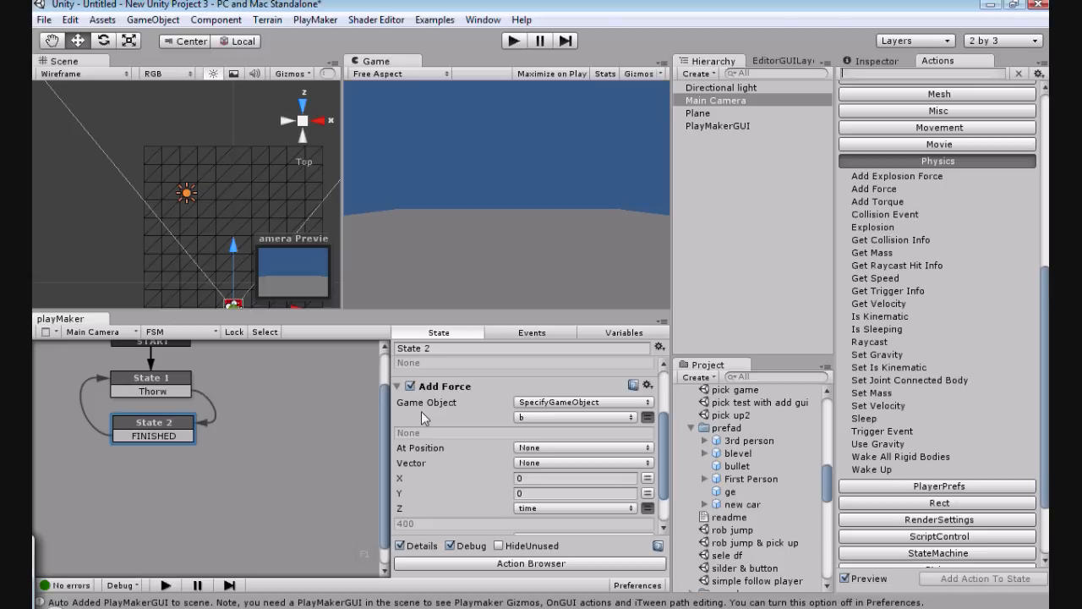
click(399, 387)
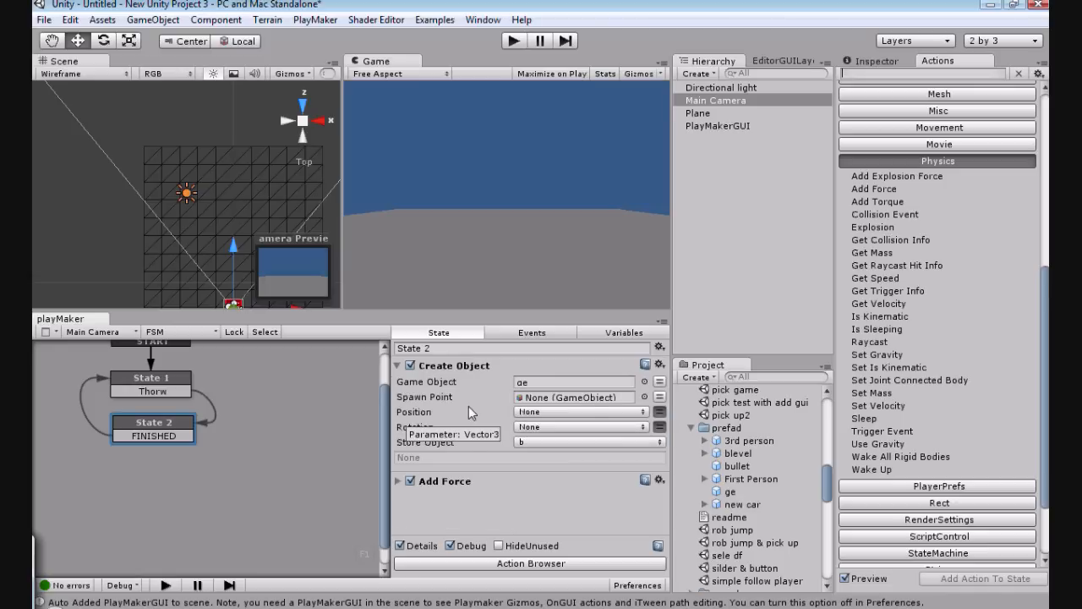
click(398, 366)
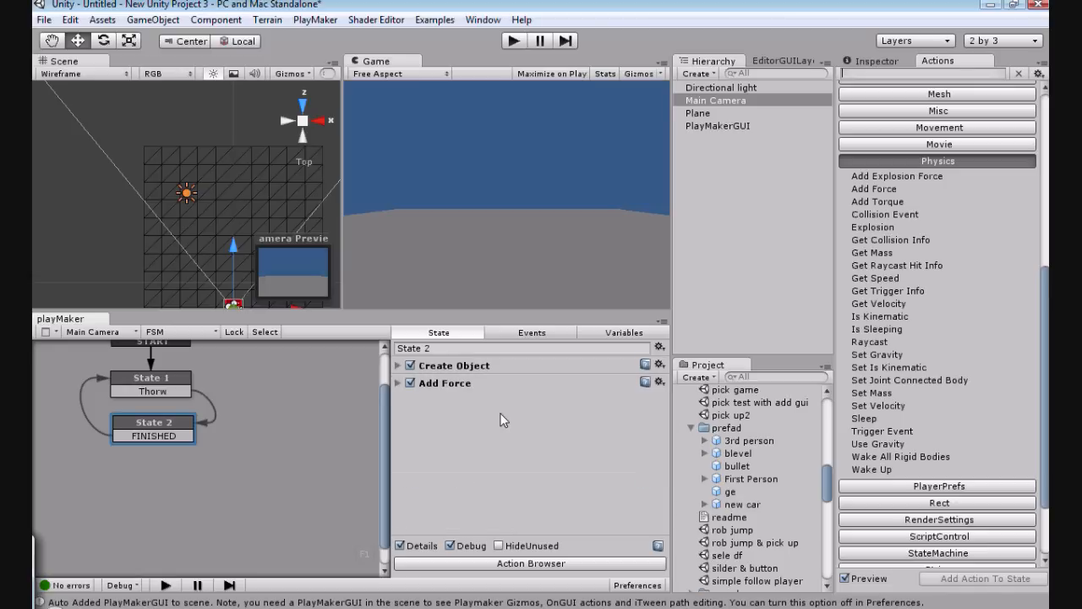
click(399, 366)
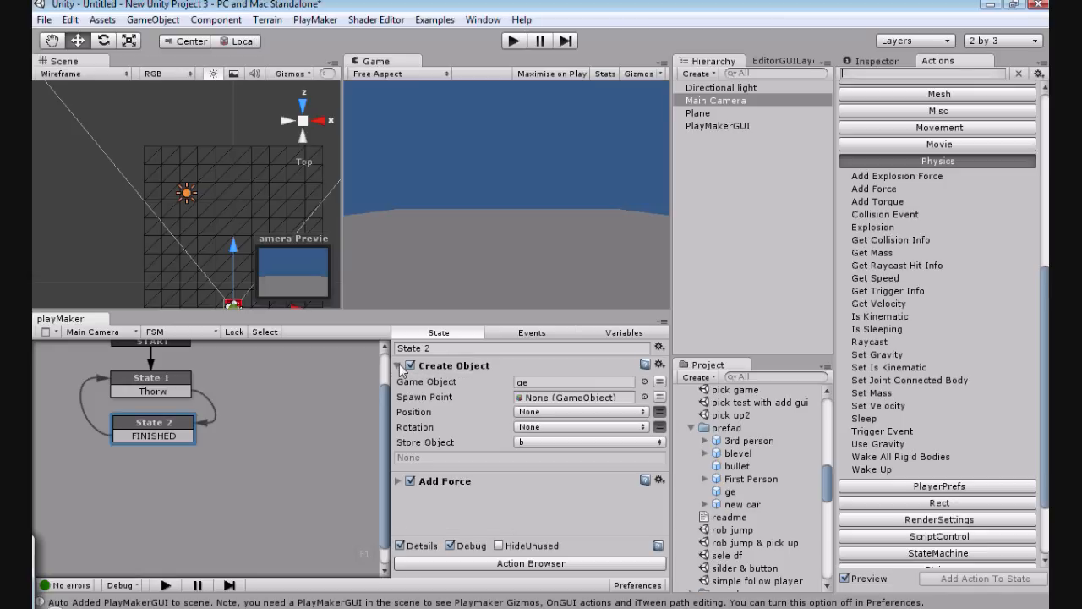
click(398, 366)
click(399, 366)
click(397, 365)
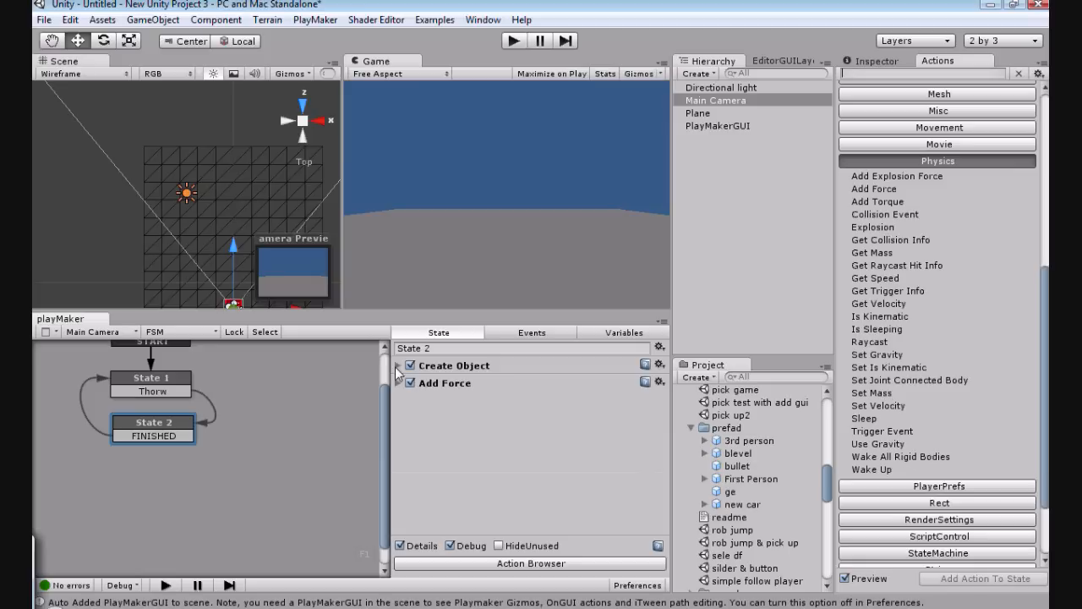
scroll(297, 407, up, 2)
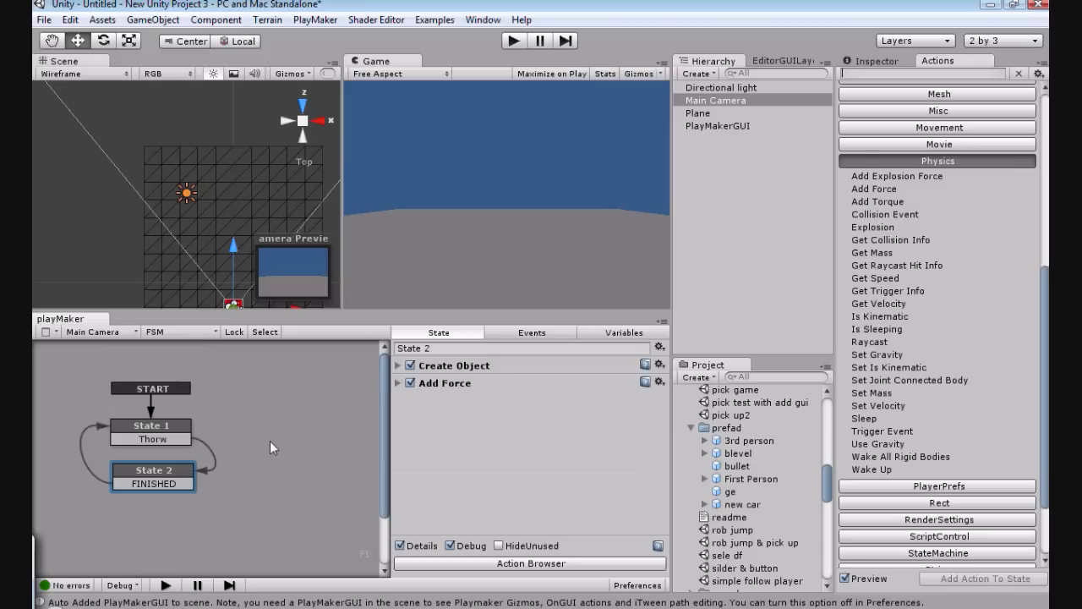
scroll(270, 441, down, 3)
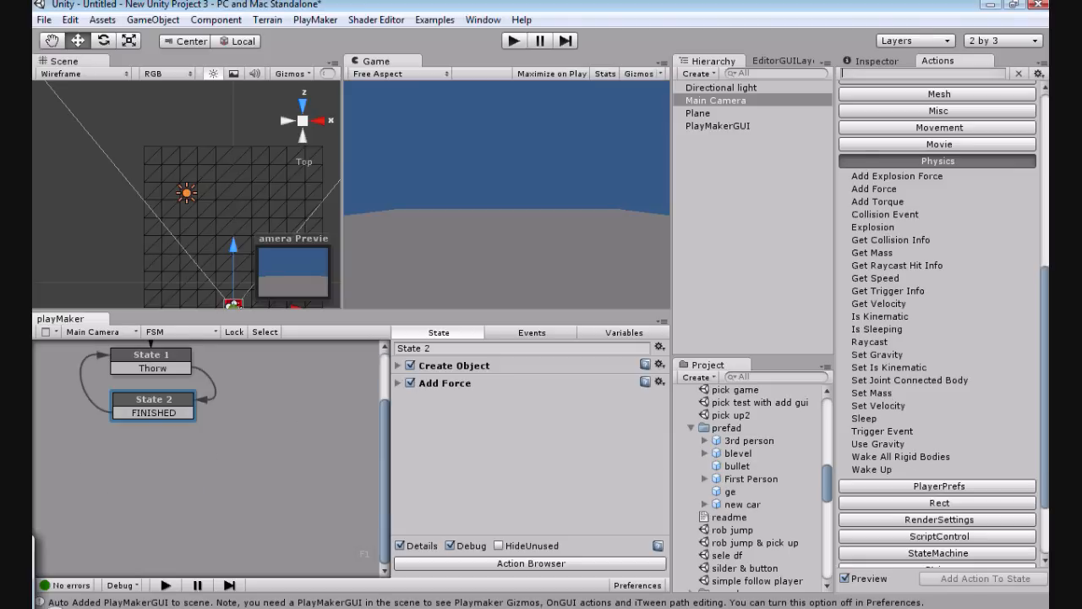
Step: Start a new scene without saving the changes made in the Untitled scene
click(43, 20)
click(55, 38)
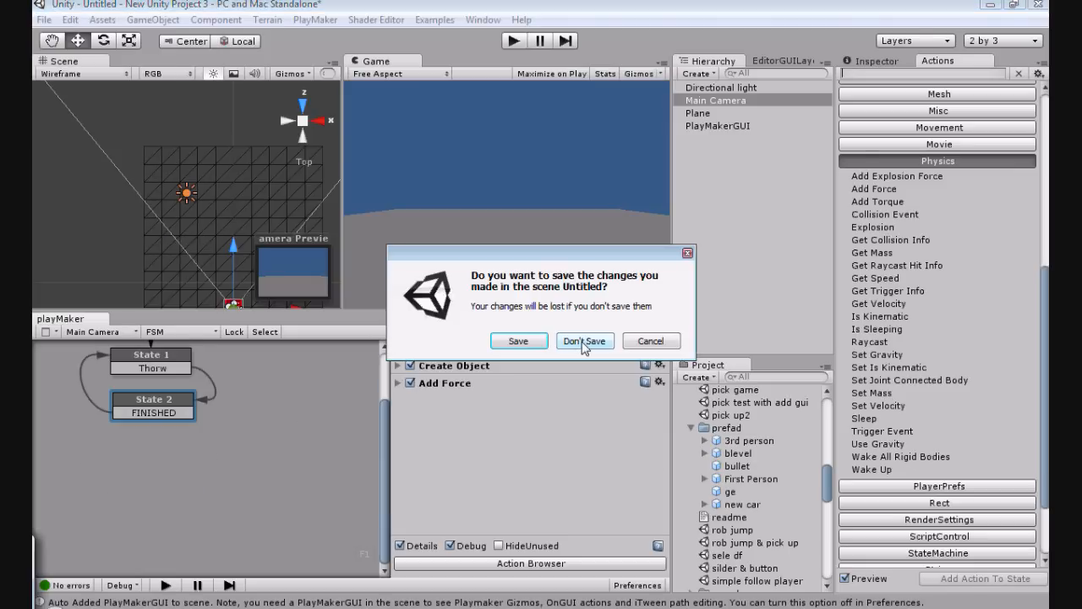
click(583, 341)
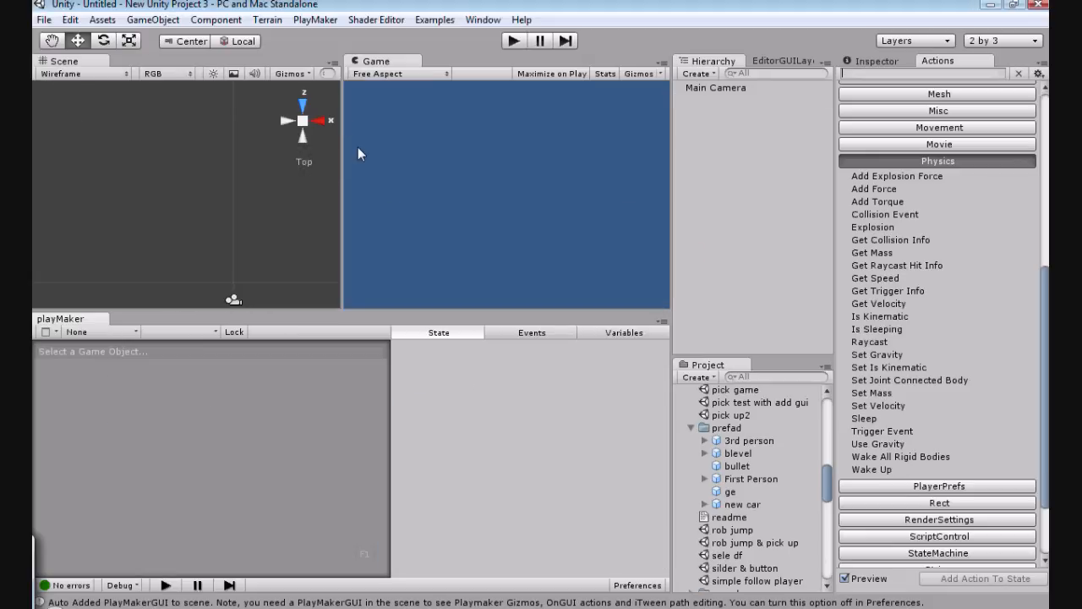
Step: Collapse the prefad and texture folders in the project assets and open the zom scene
click(691, 427)
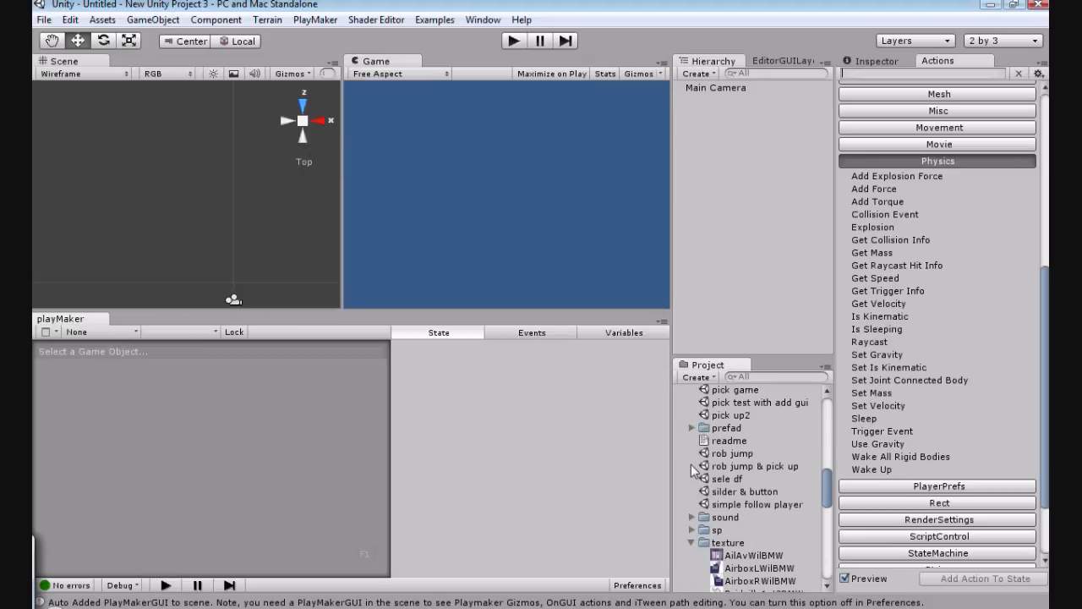
scroll(681, 469, down, 2)
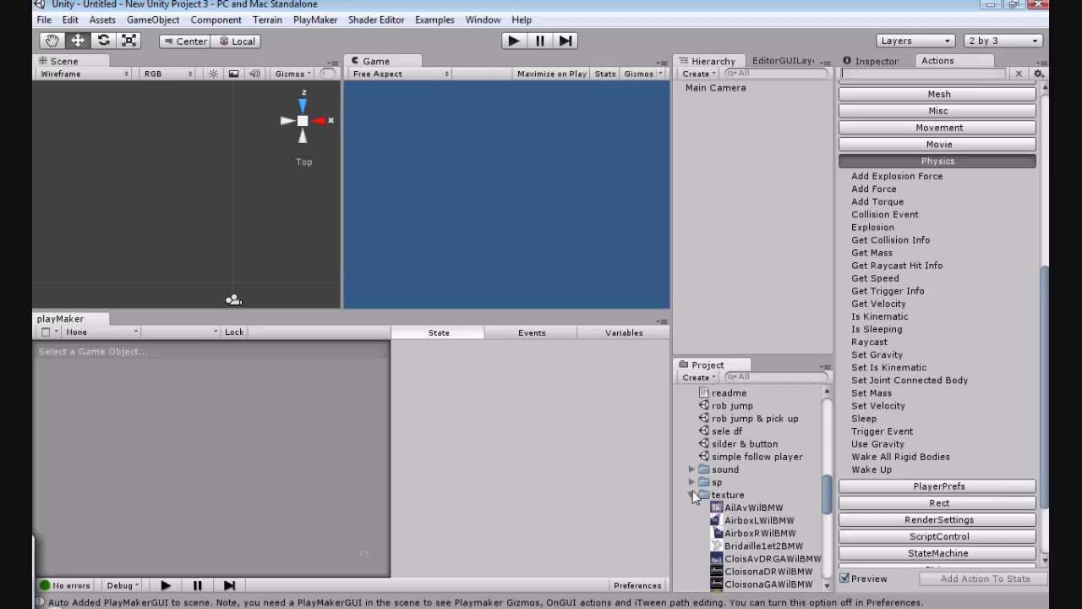
click(692, 495)
double_click(719, 520)
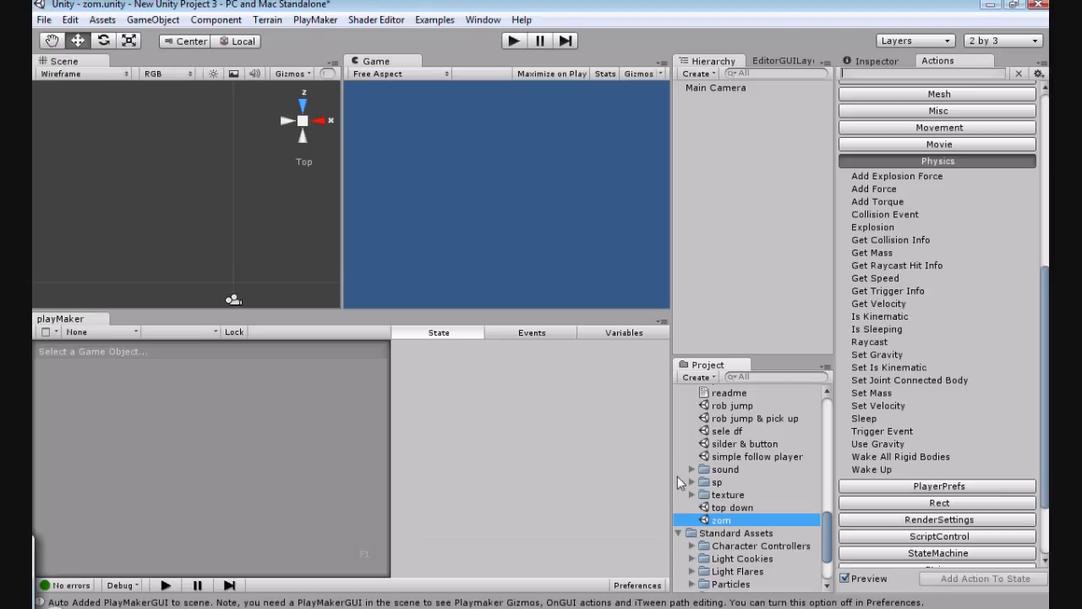
Step: Show the Main Camera's throw FSM and view the actions of State 1 - Copy 1
click(700, 127)
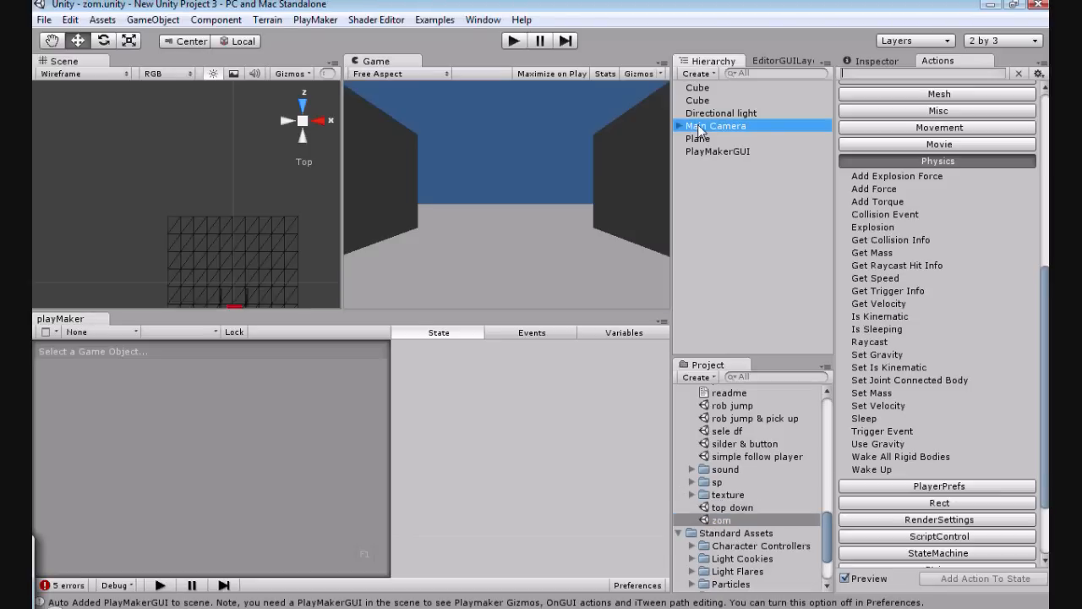
drag(187, 573, 246, 573)
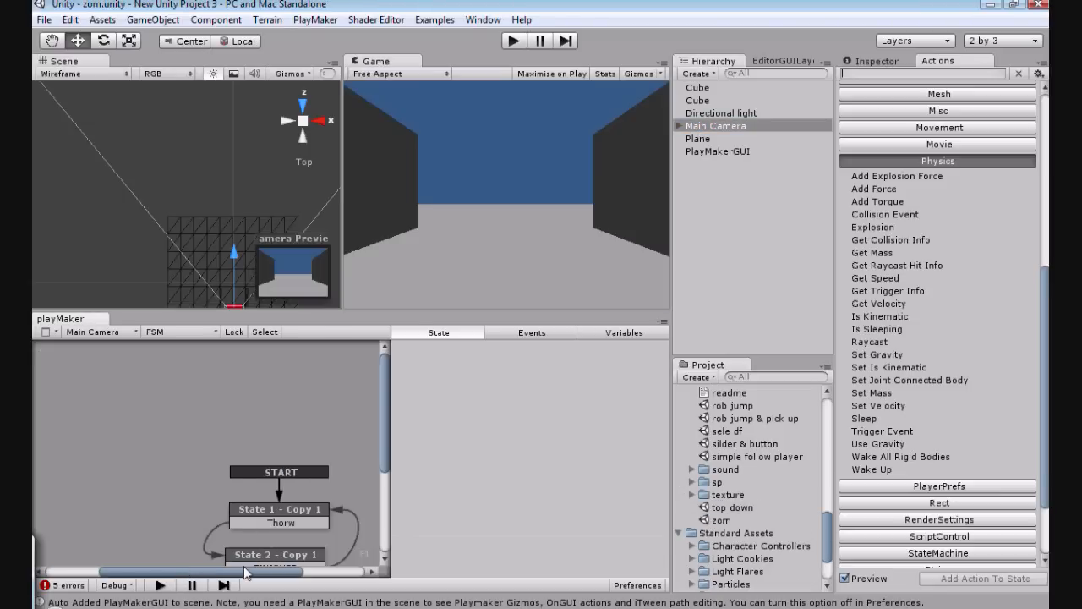
scroll(291, 460, down, 3)
click(290, 461)
scroll(291, 461, down, 3)
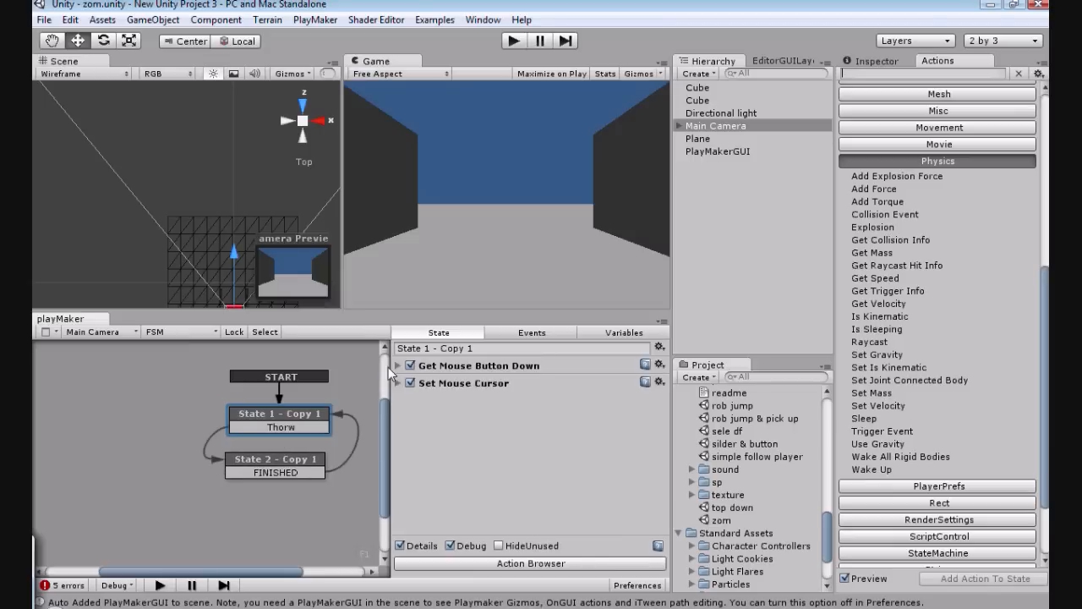
Step: Examine the Create Object spawn settings and the Add Force axis values in State 2 - Copy 1
click(316, 463)
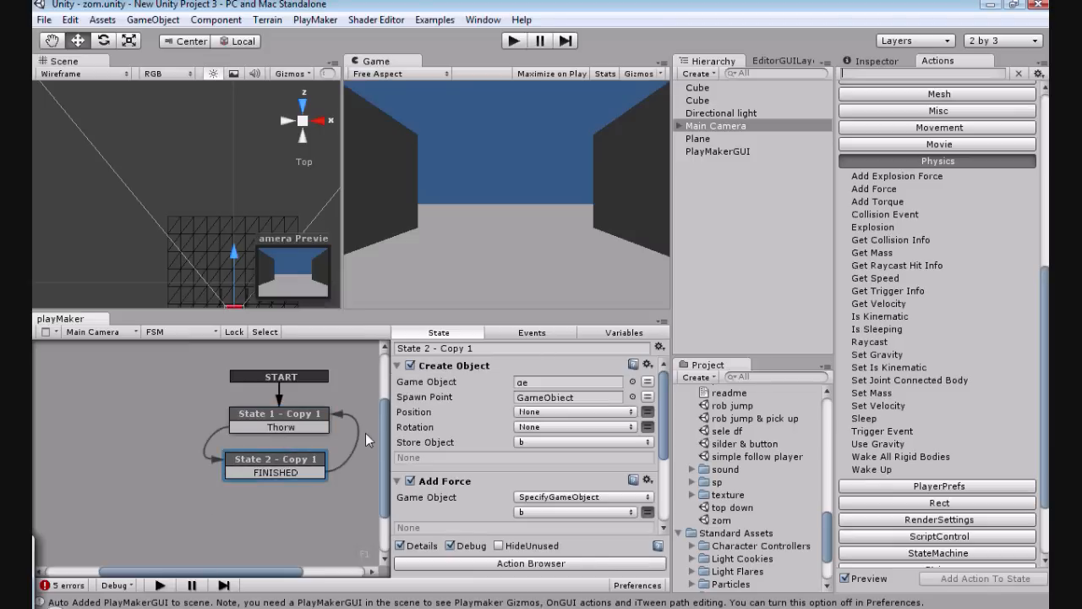
scroll(448, 467, down, 2)
scroll(449, 468, up, 2)
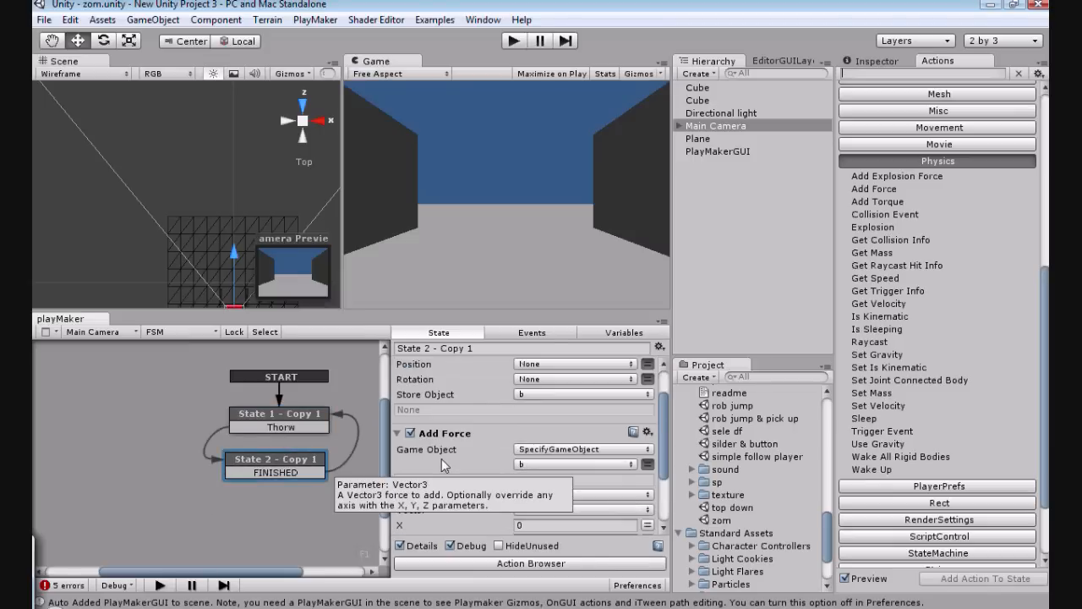
scroll(442, 458, up, 2)
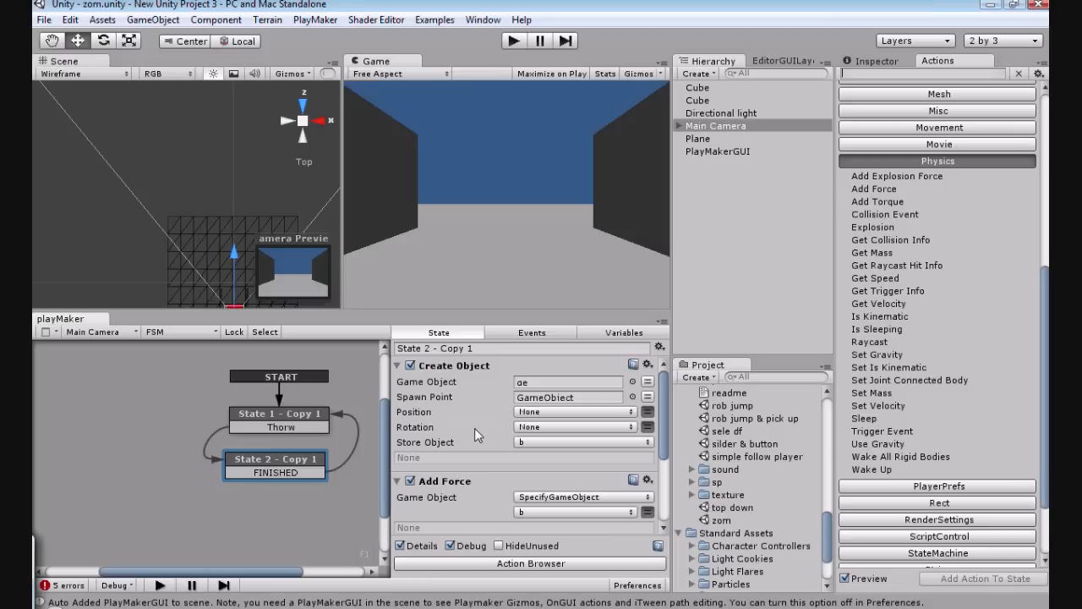
scroll(474, 428, down, 1)
scroll(465, 492, down, 2)
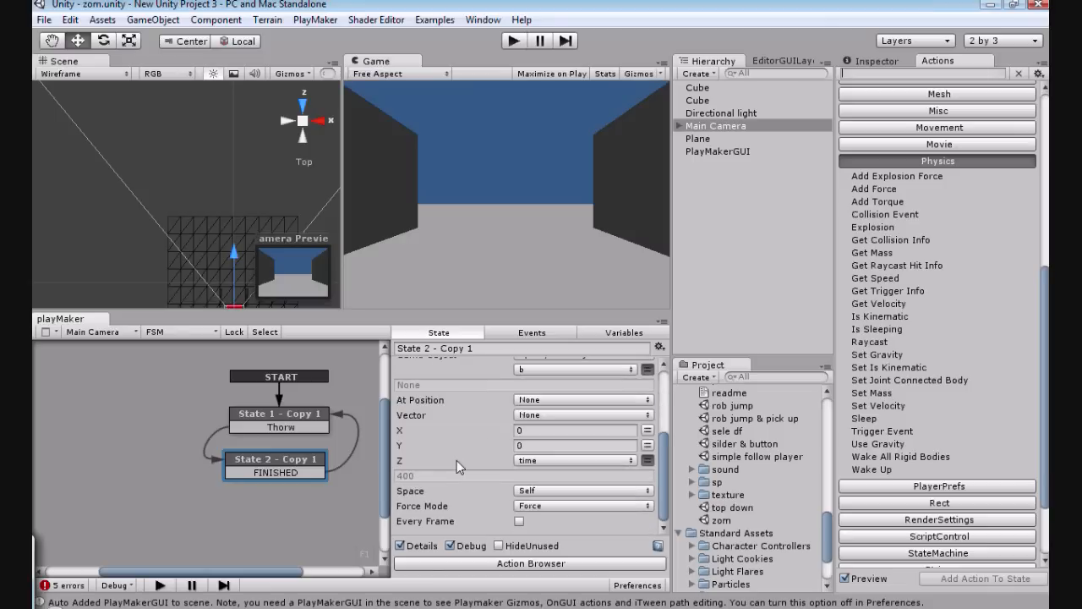
scroll(456, 460, up, 1)
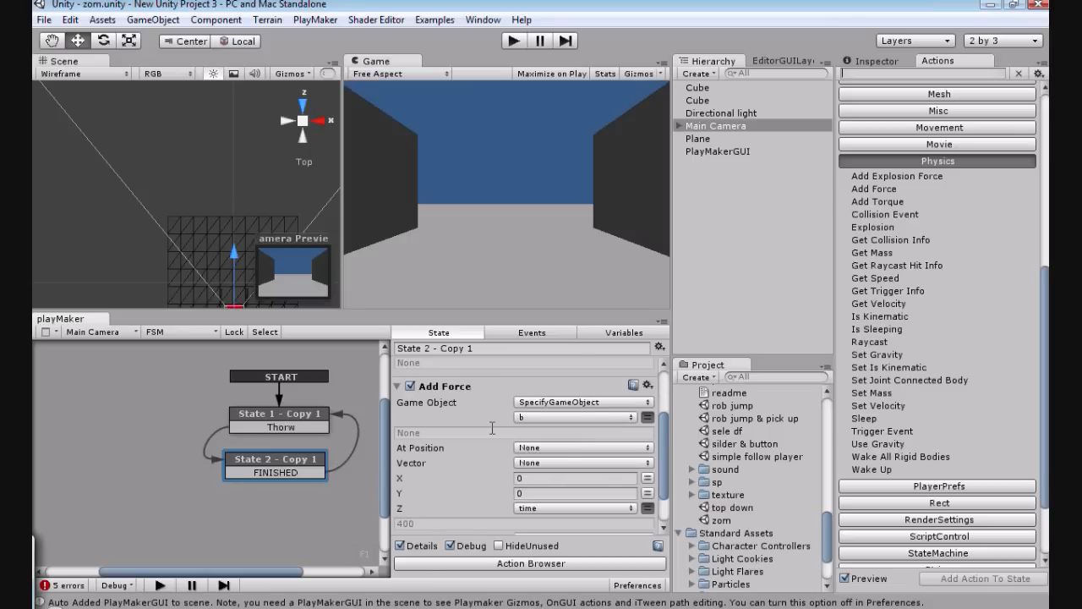
scroll(463, 440, down, 1)
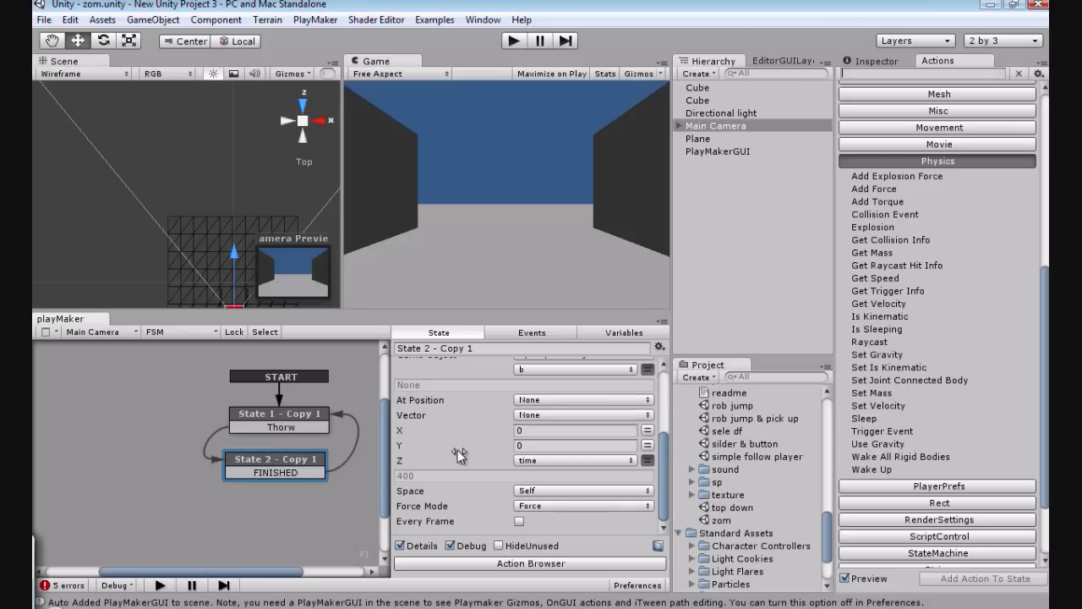
scroll(456, 451, up, 2)
click(277, 415)
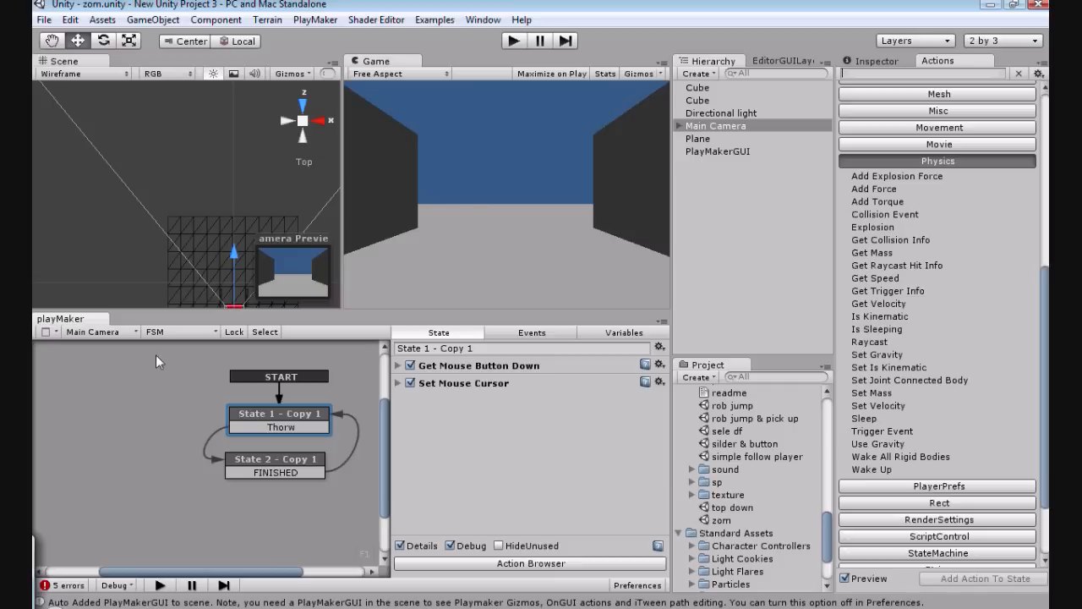
drag(163, 358, 336, 514)
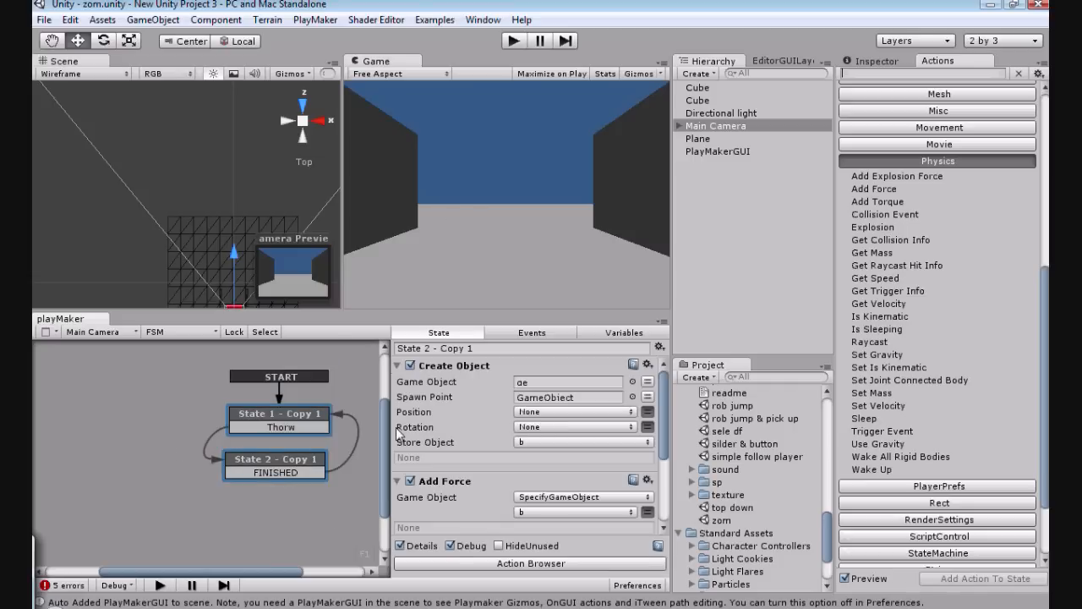
click(166, 437)
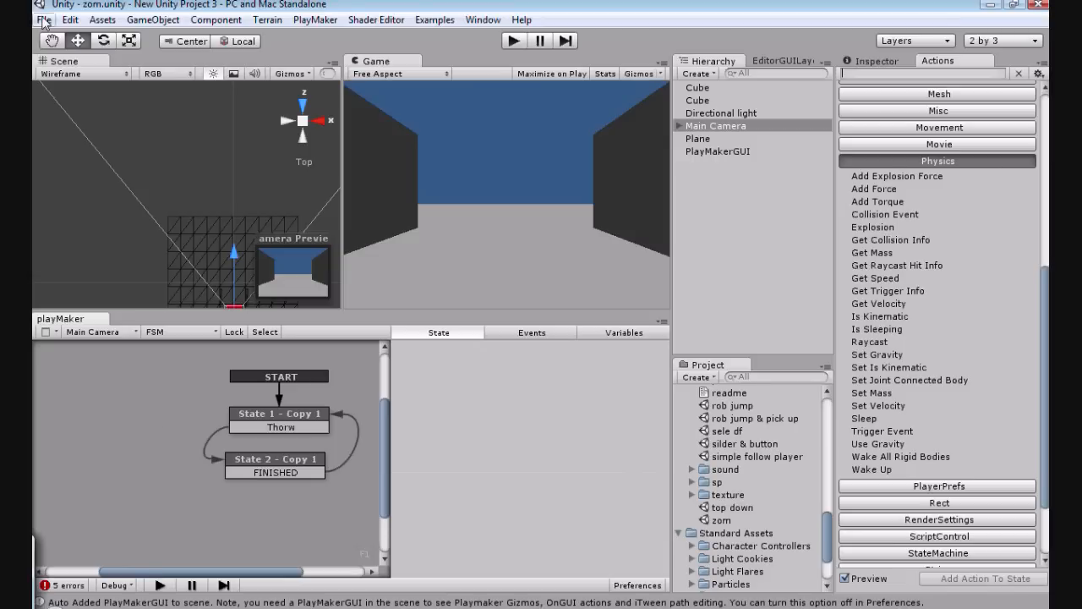